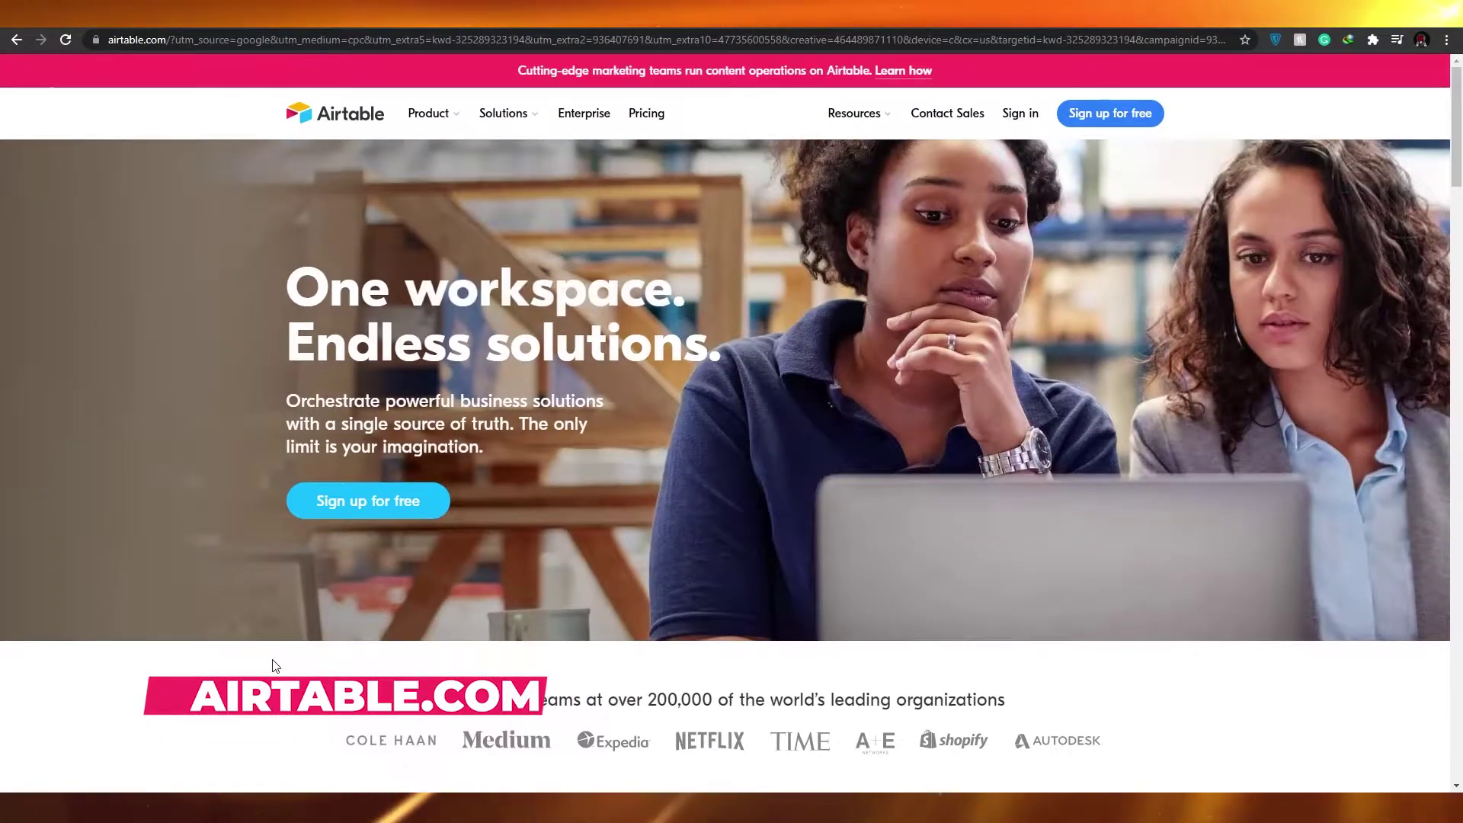
# Open the pricing page from the homepage and compare the Free, Plus, Pro and Enterprise plans.
pyautogui.scroll(-3, 278, 633)
pyautogui.scroll(1, 377, 272)
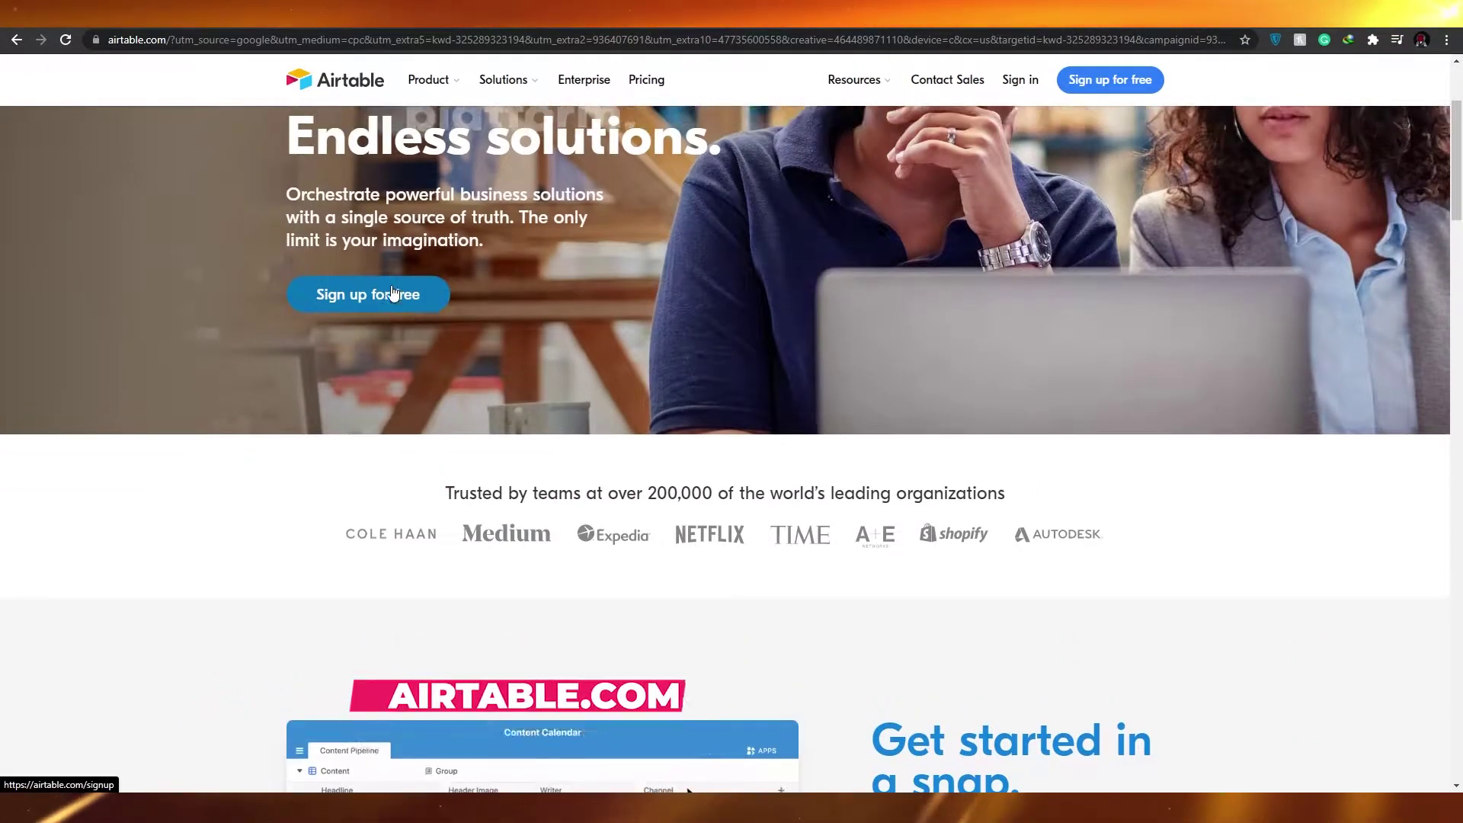
pyautogui.scroll(-3, 1074, 145)
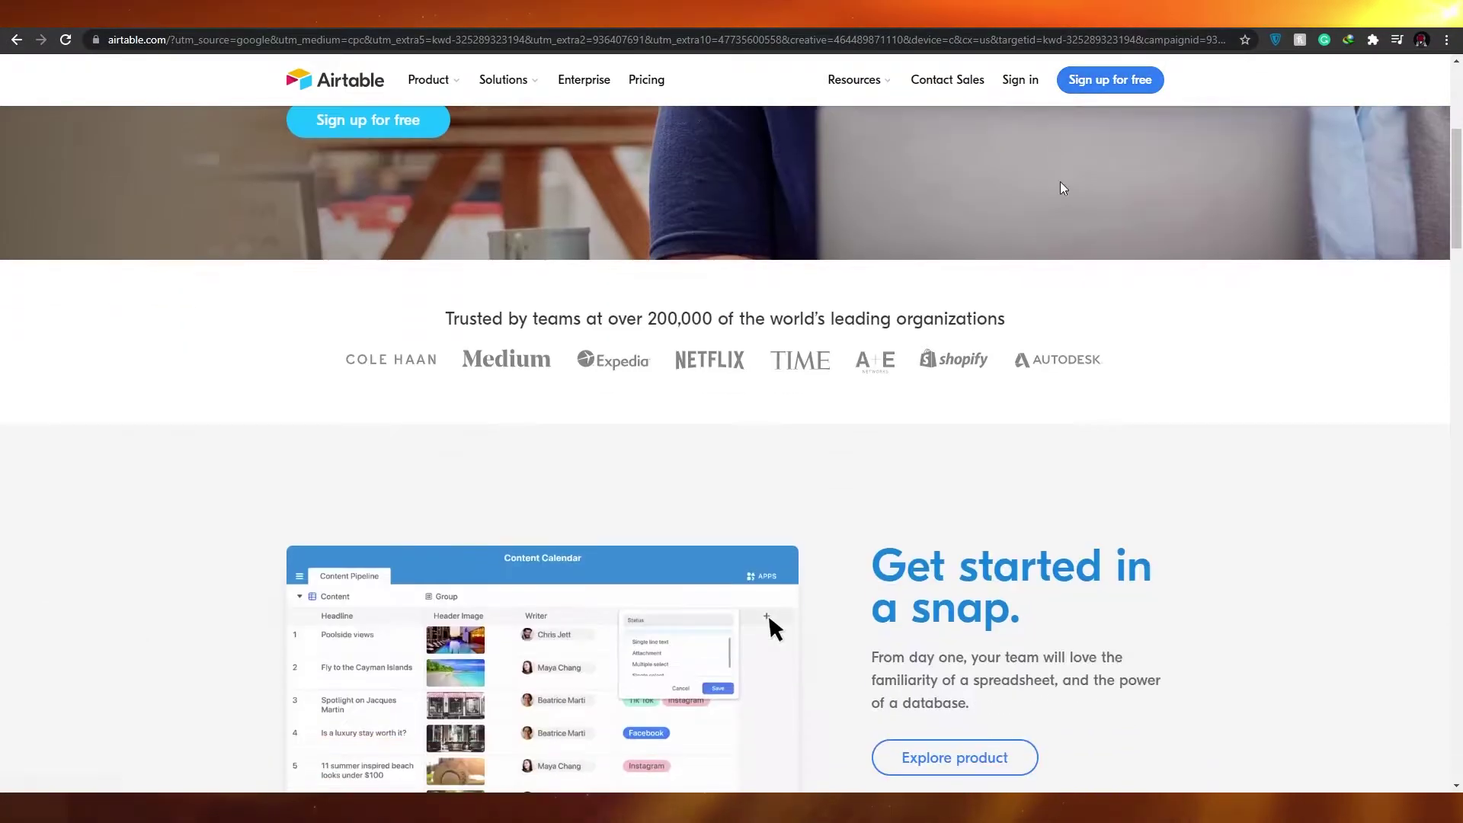
pyautogui.scroll(5, 685, 213)
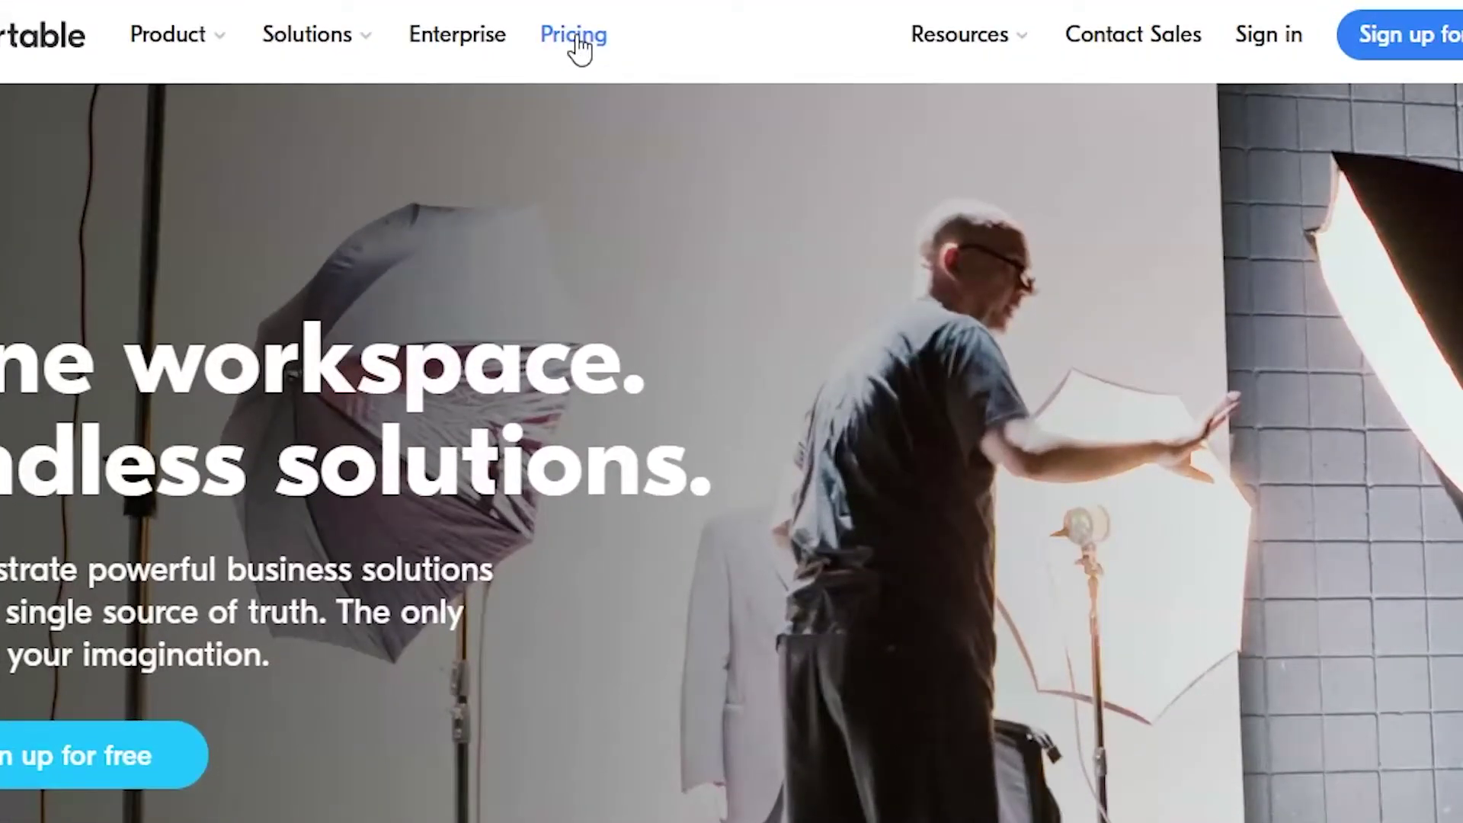
pyautogui.rightClick(576, 35)
pyautogui.click(628, 80)
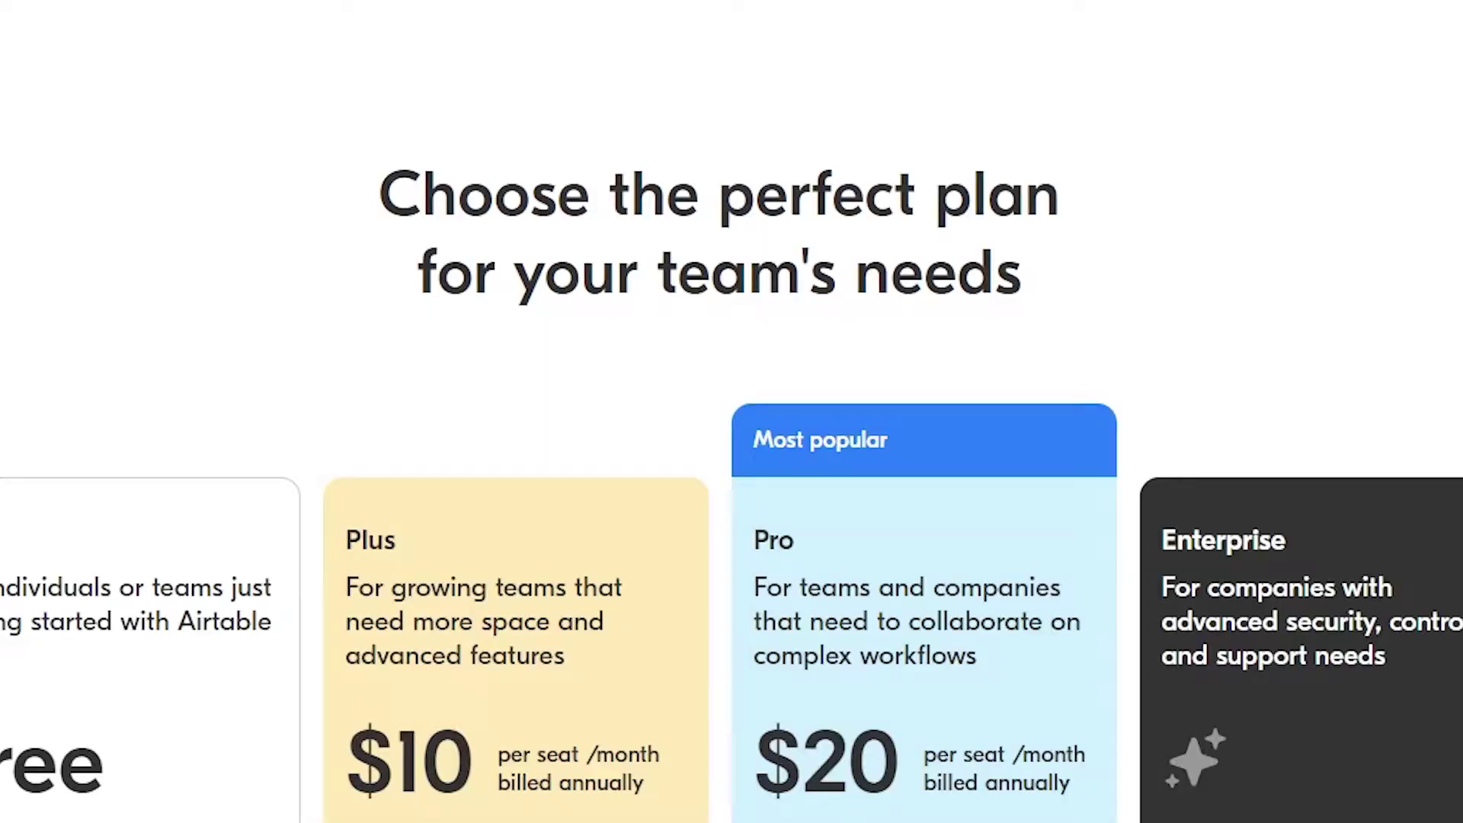
pyautogui.scroll(-7, 732, 457)
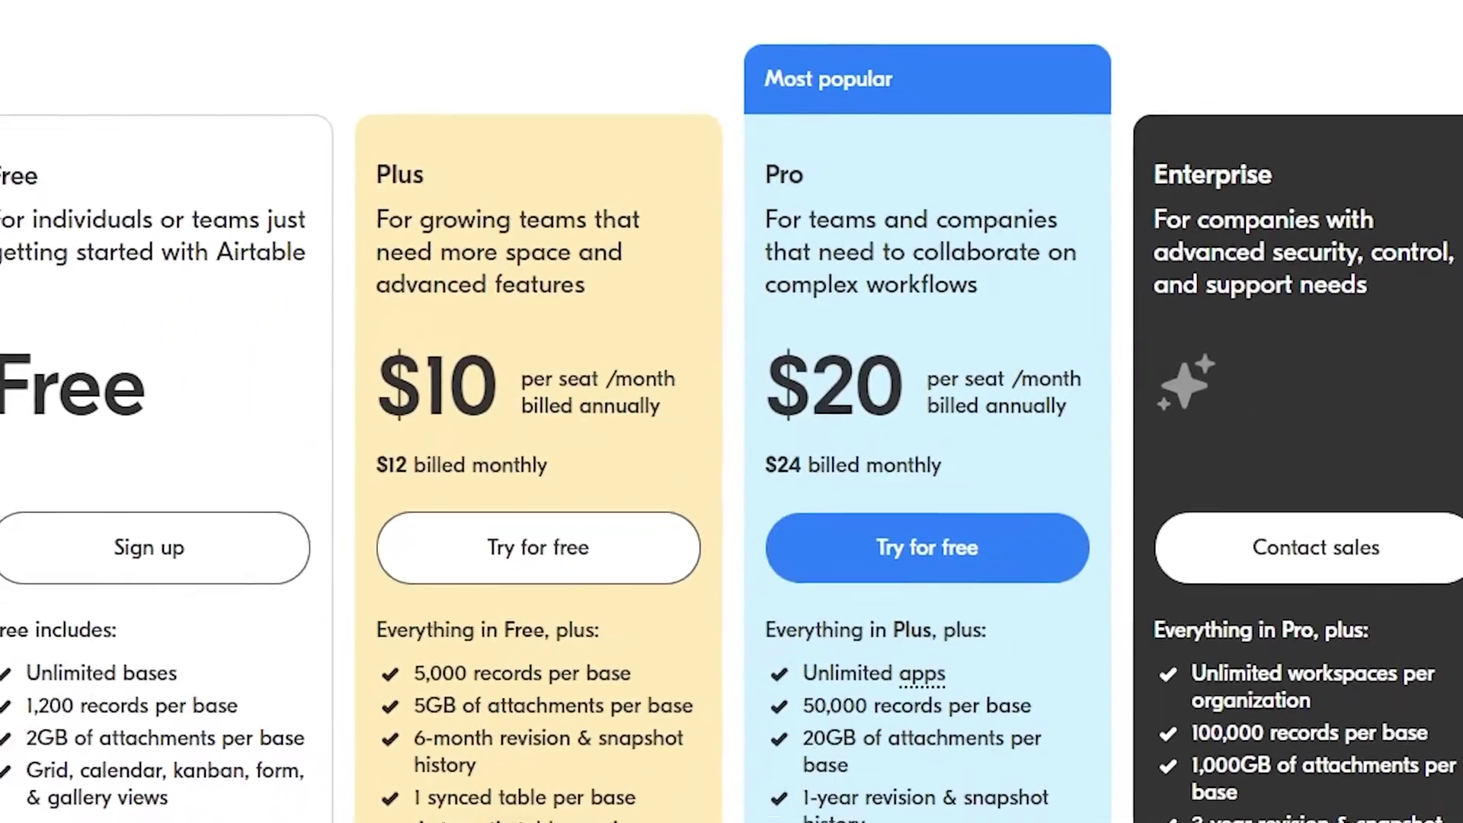
pyautogui.scroll(5, 732, 457)
pyautogui.scroll(2, 441, 140)
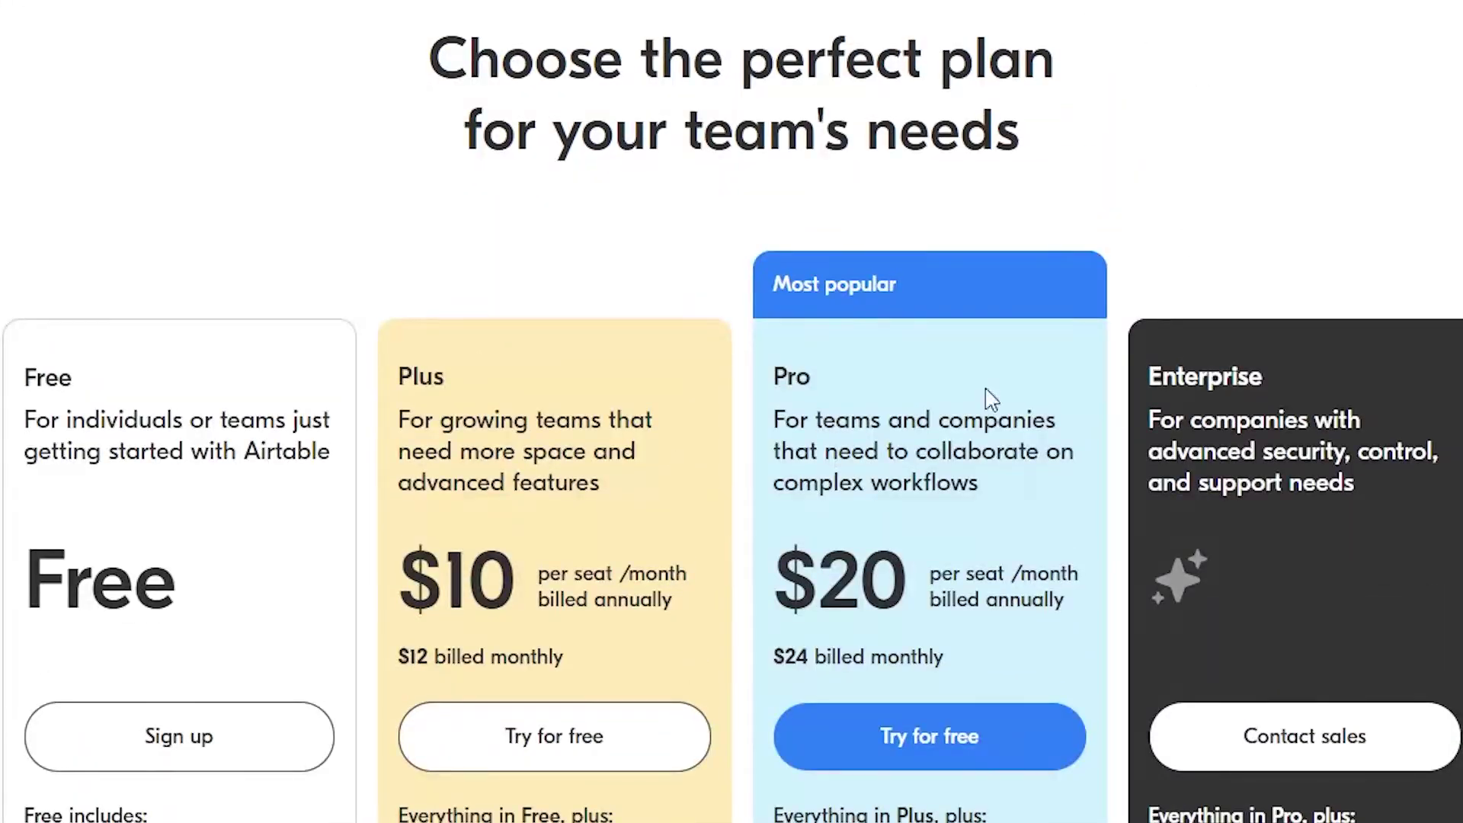
pyautogui.scroll(-3, 235, 467)
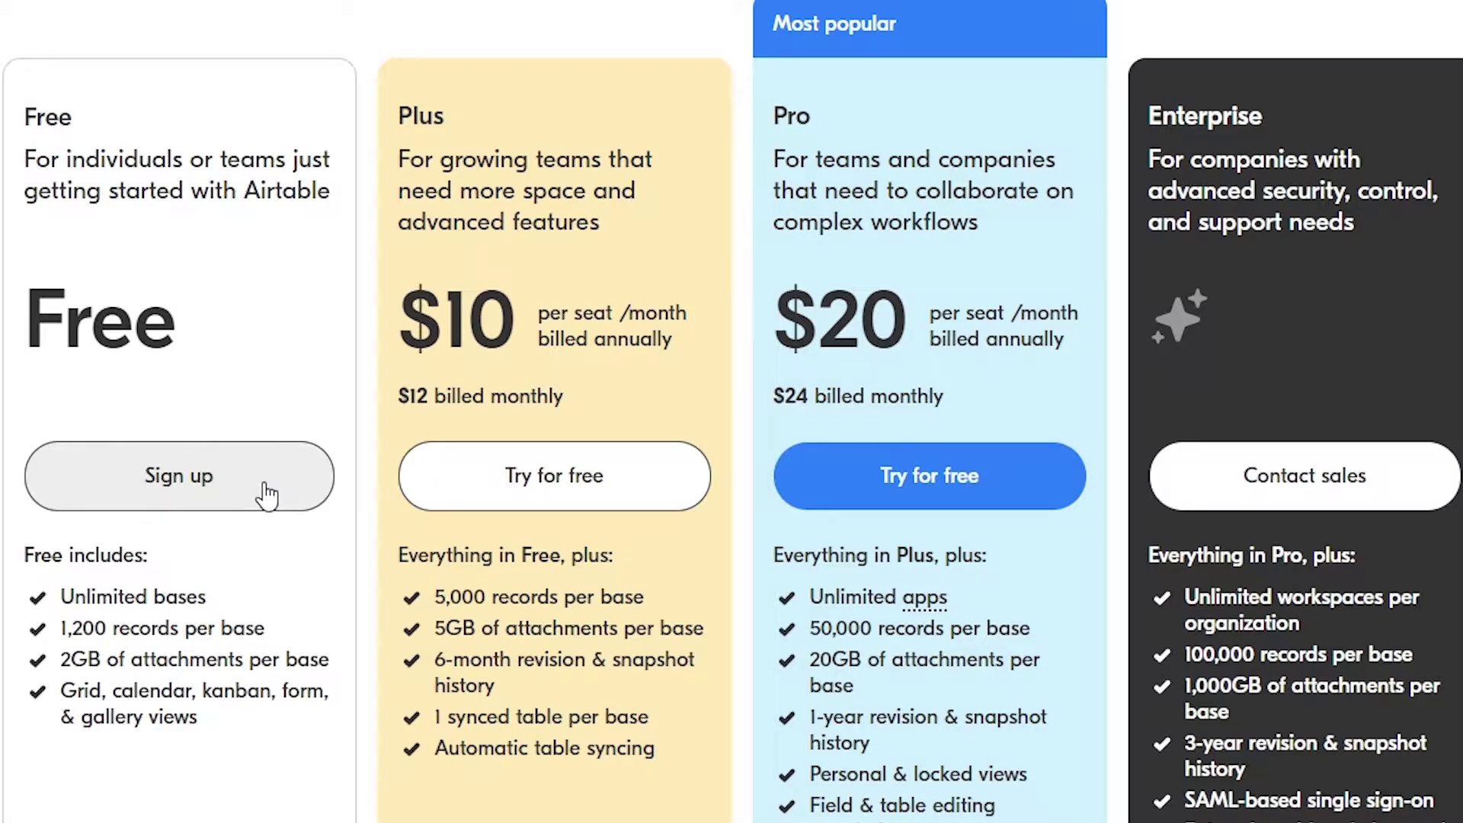
# Sign up for the Free plan and choose Creative Production as the team during onboarding.
pyautogui.click(225, 501)
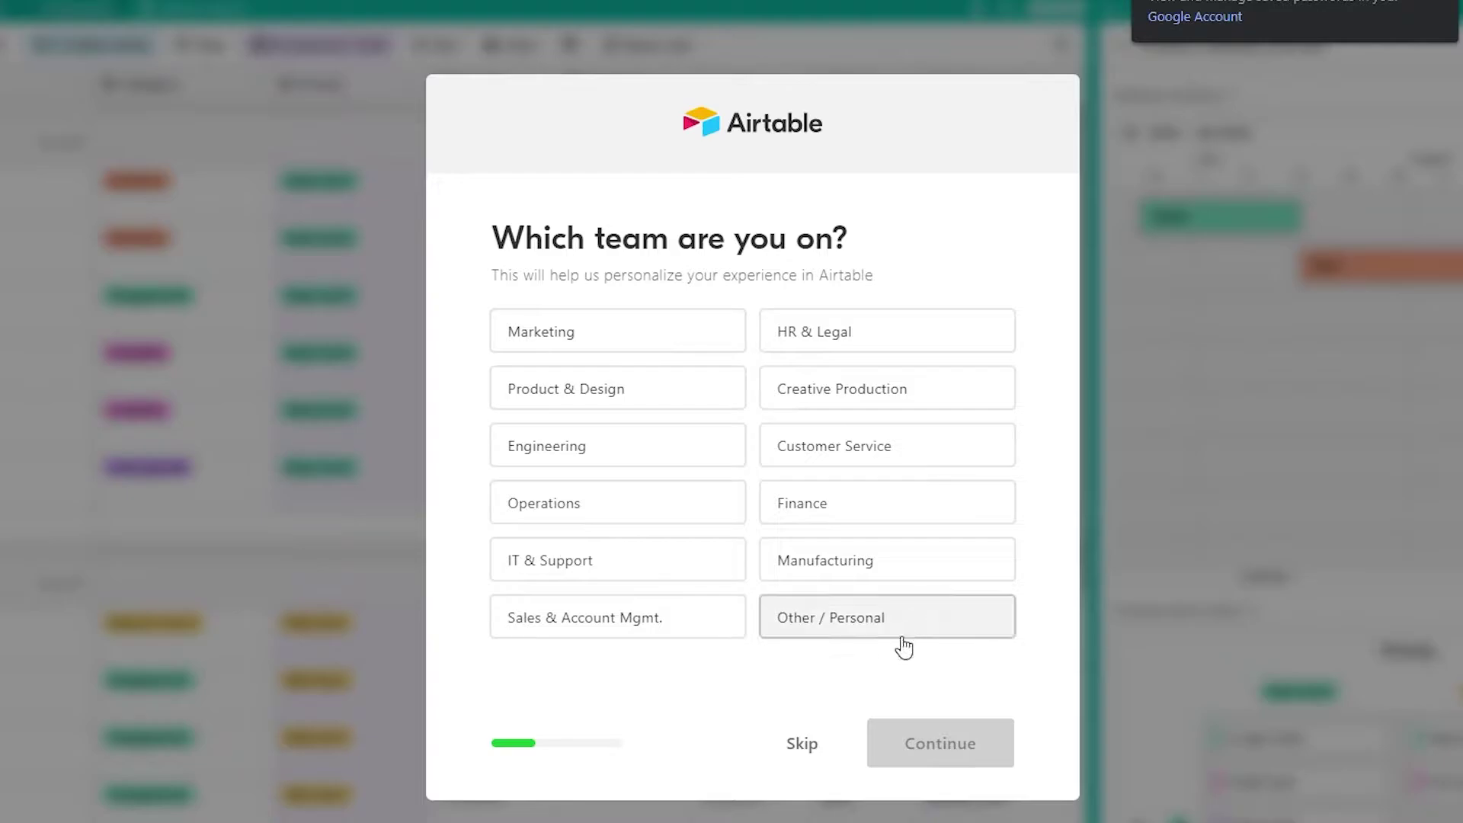
pyautogui.click(909, 400)
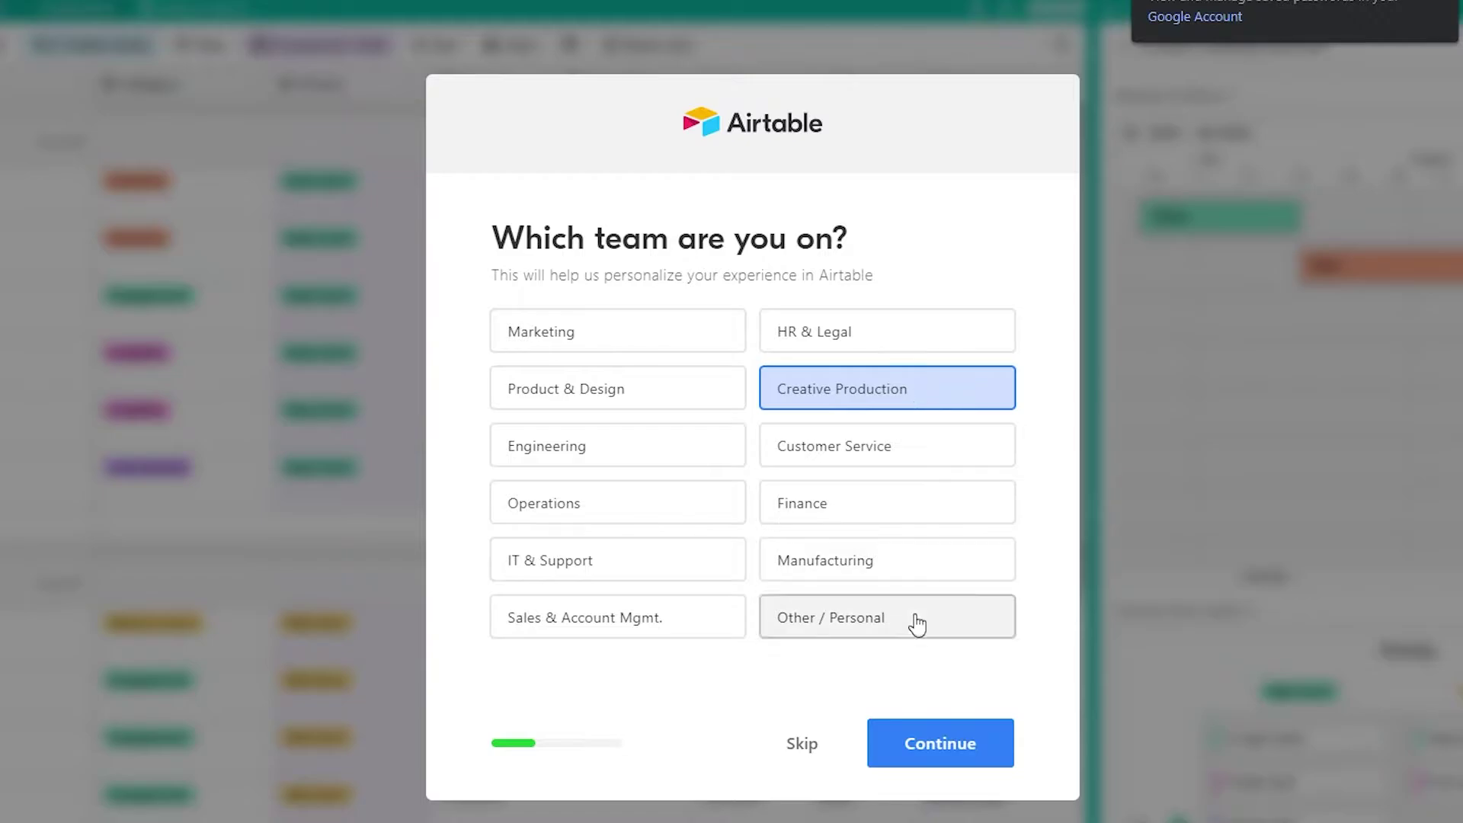
pyautogui.click(924, 744)
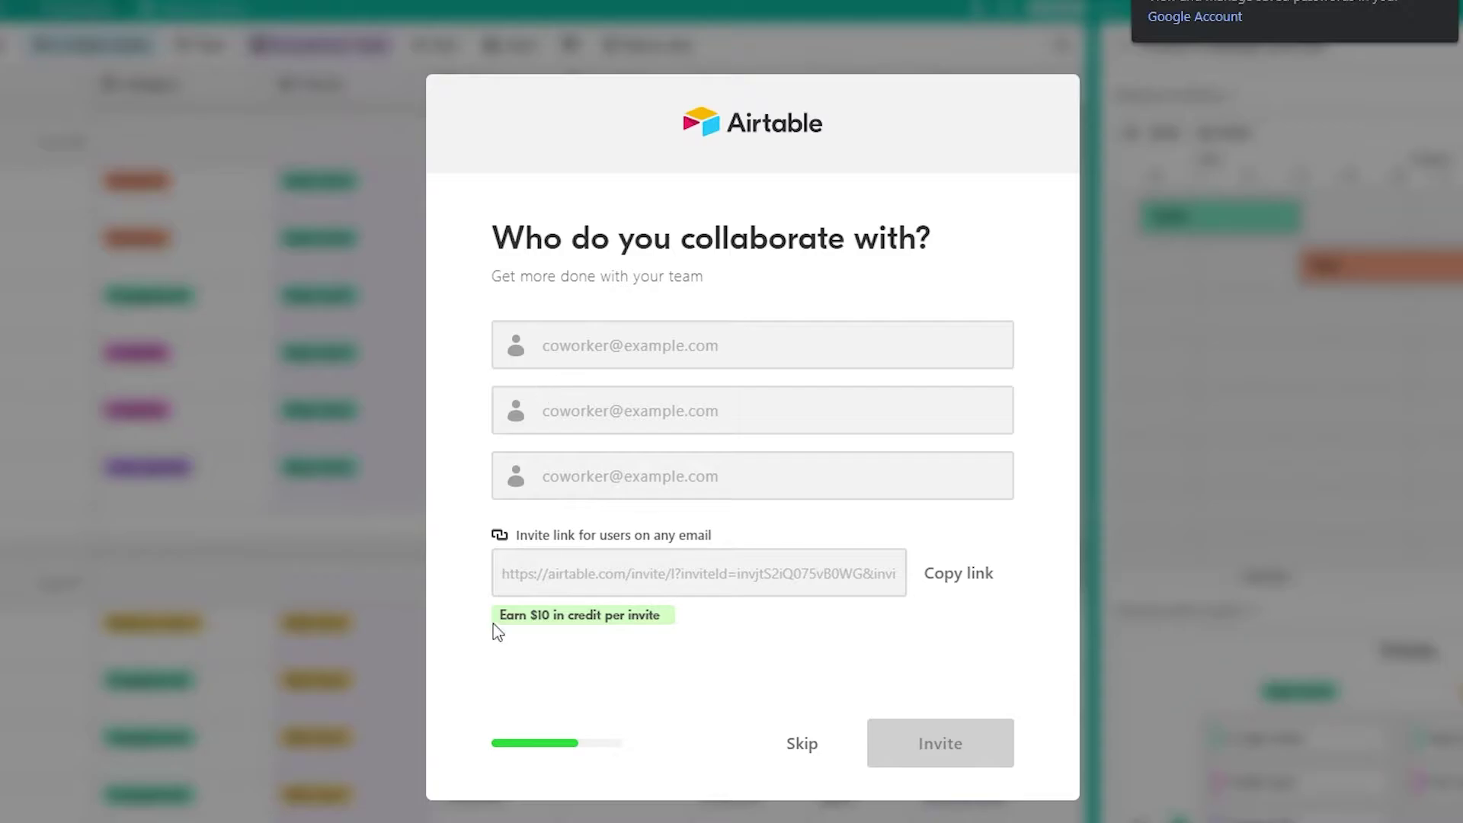
# Skip the coworker invitations and the data import, and start a new base.
pyautogui.moveTo(554, 618)
pyautogui.click(801, 747)
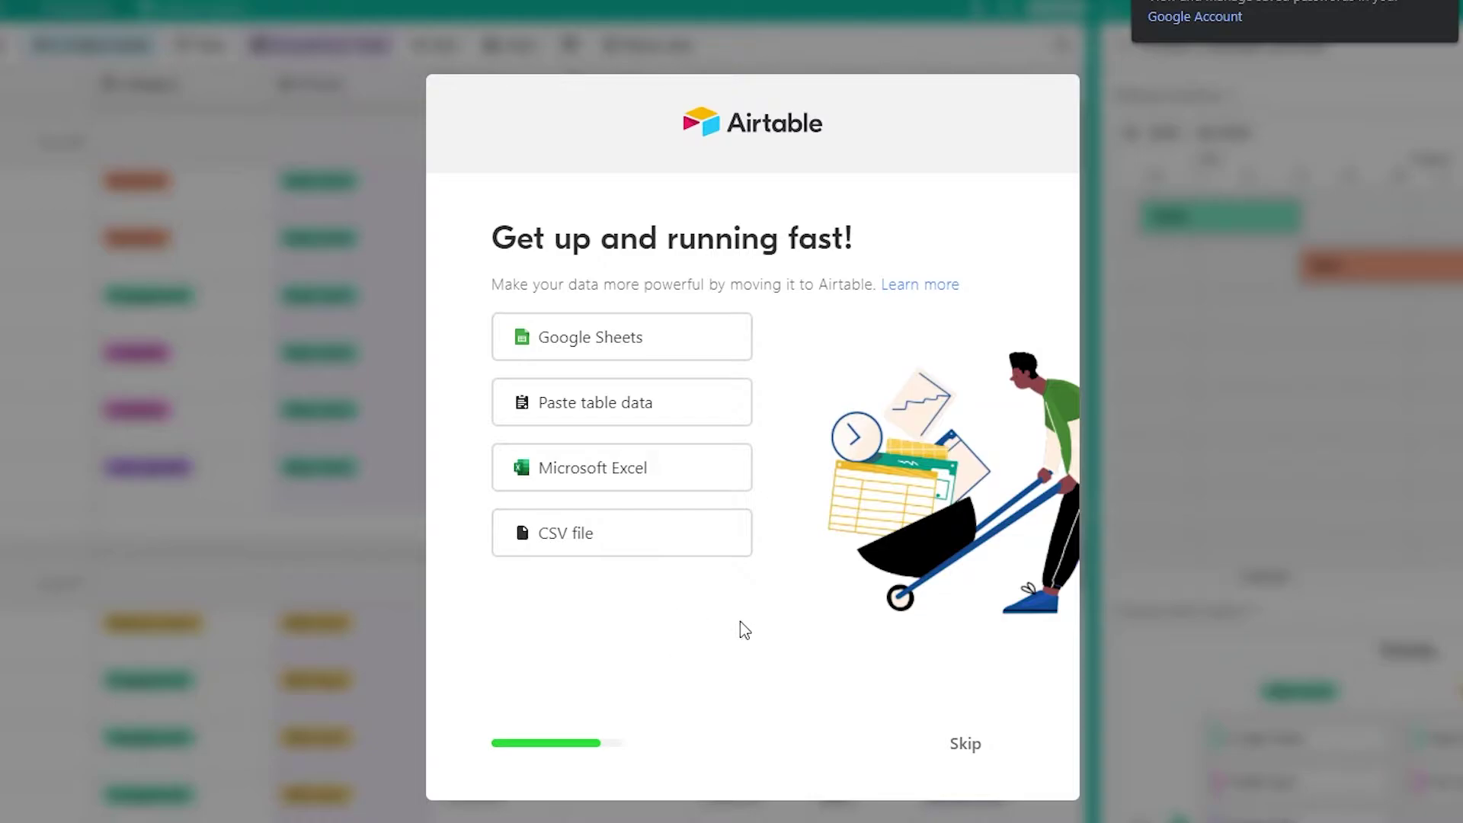
pyautogui.click(966, 746)
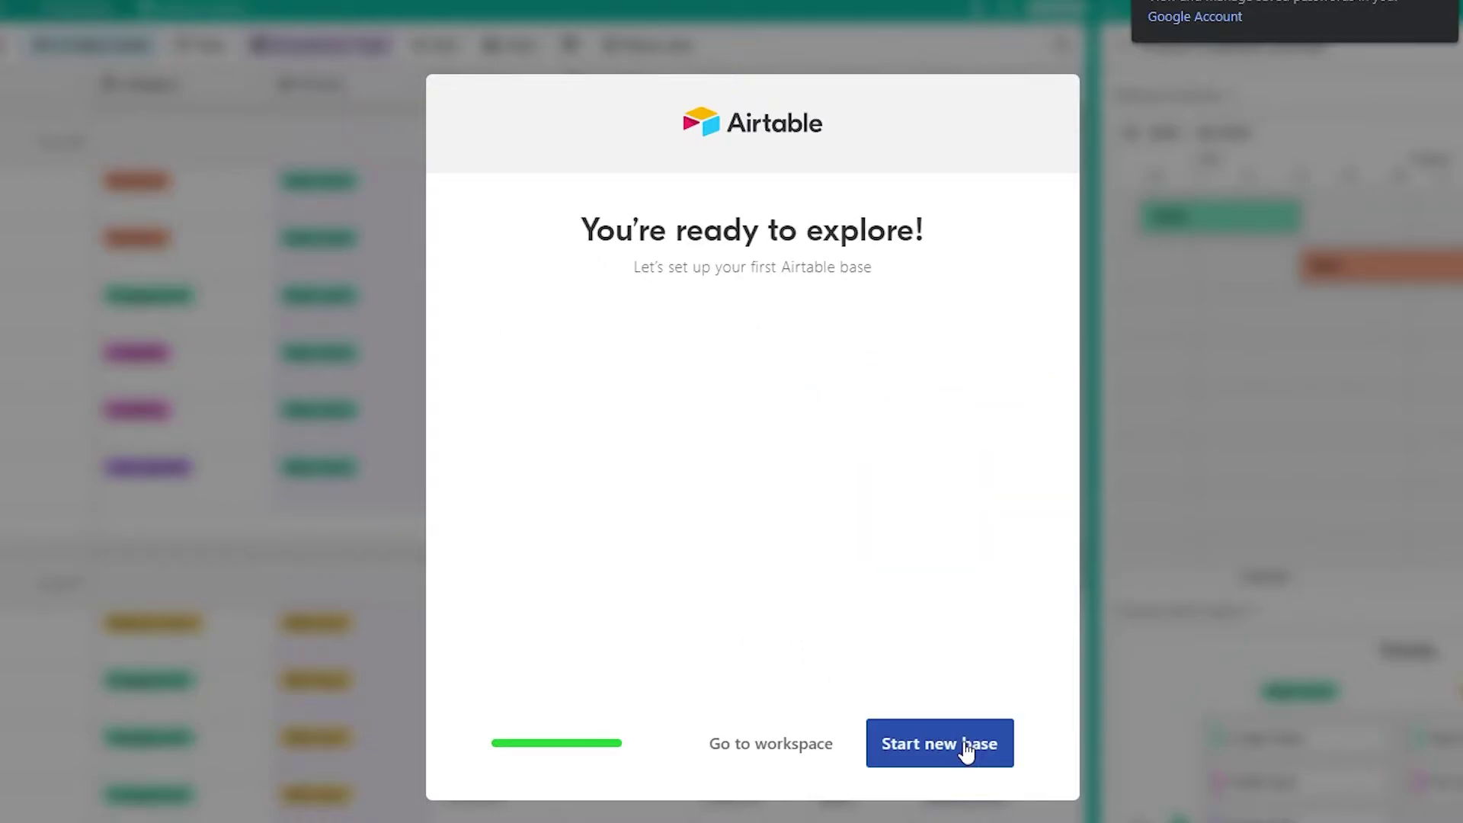
pyautogui.click(937, 746)
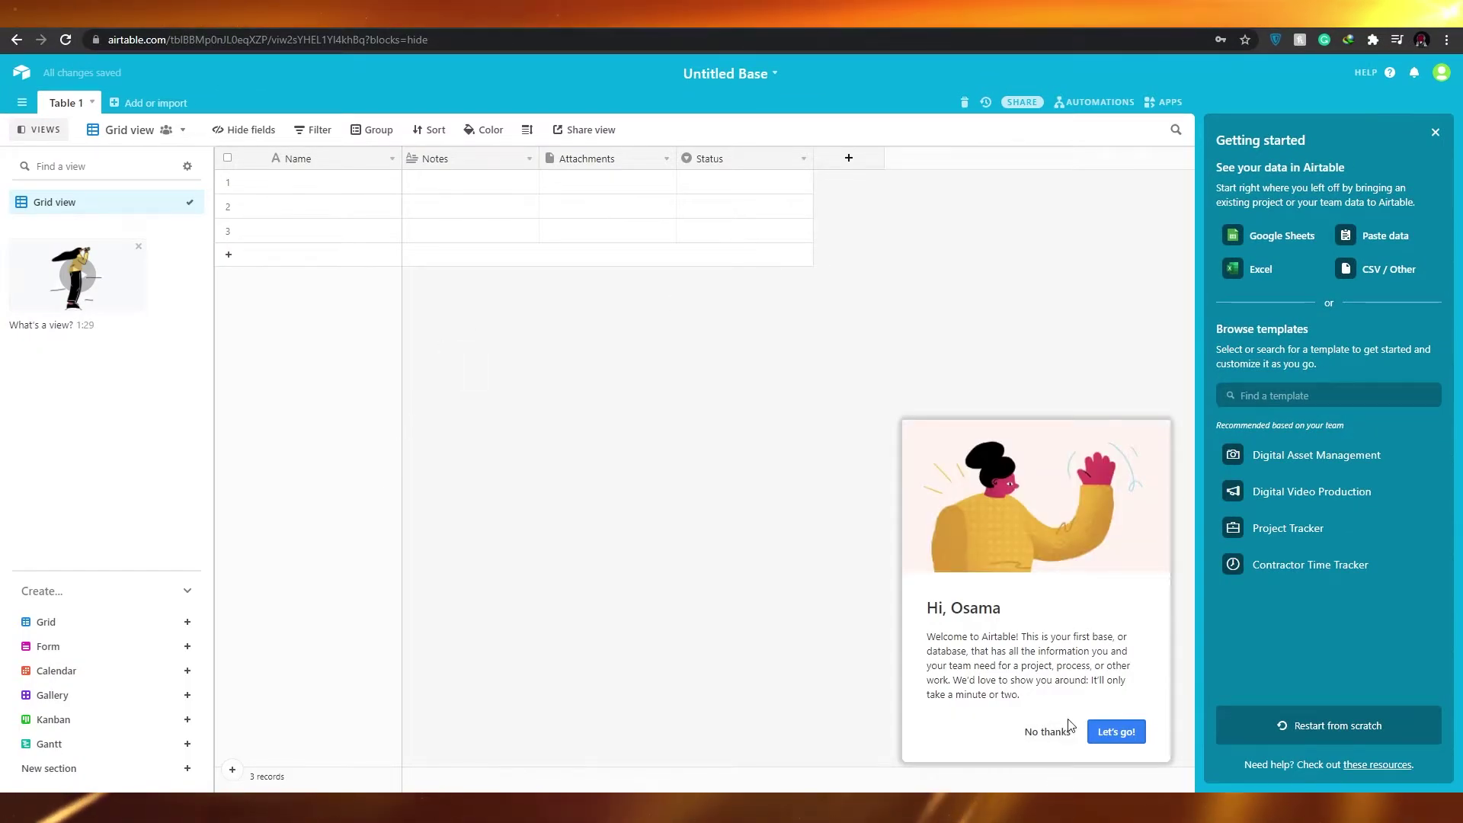
# Decline the guided tour of the new base and go to the workspace home page.
pyautogui.click(1048, 731)
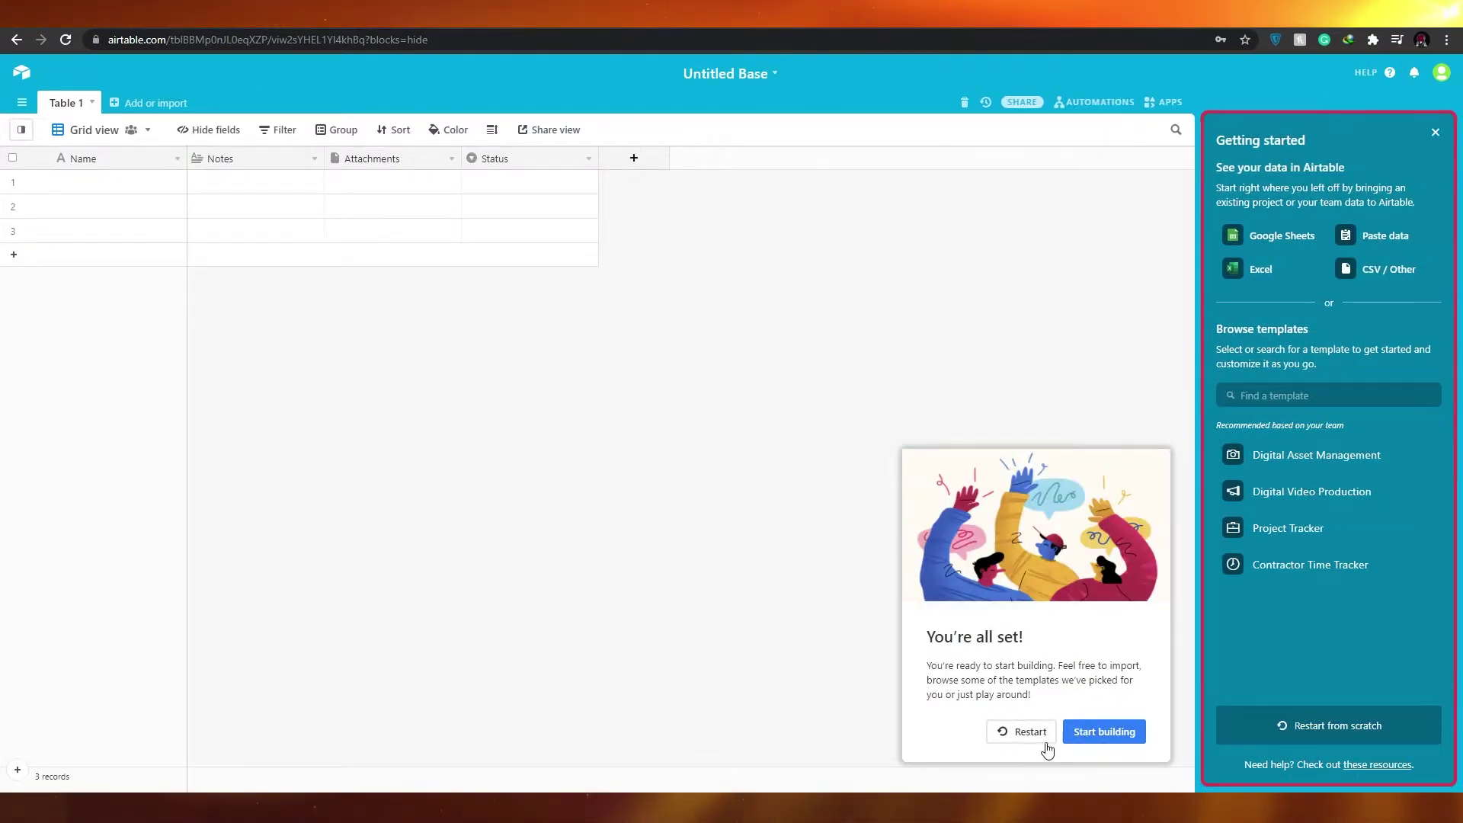
pyautogui.click(1076, 735)
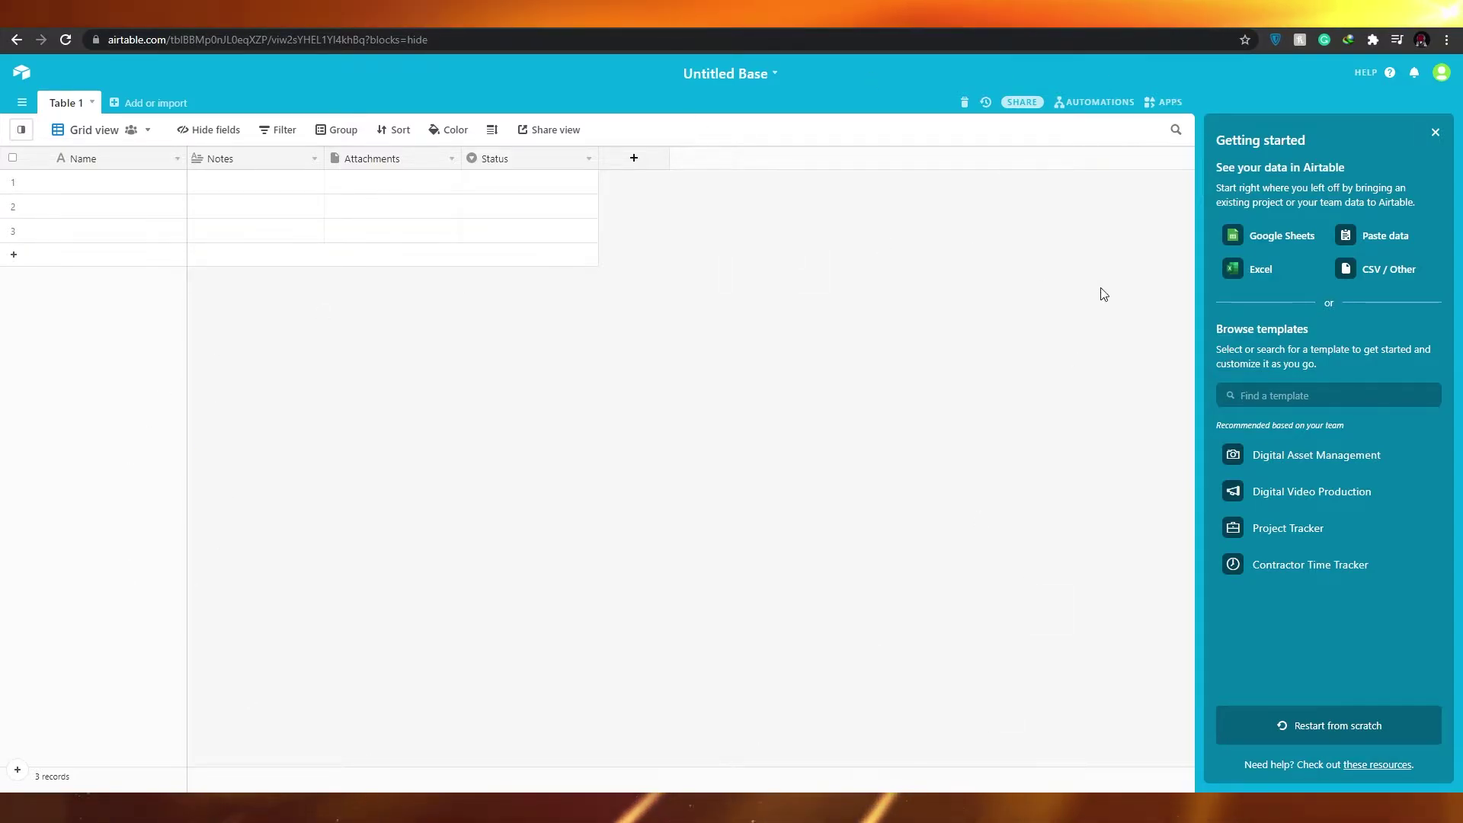
pyautogui.click(25, 73)
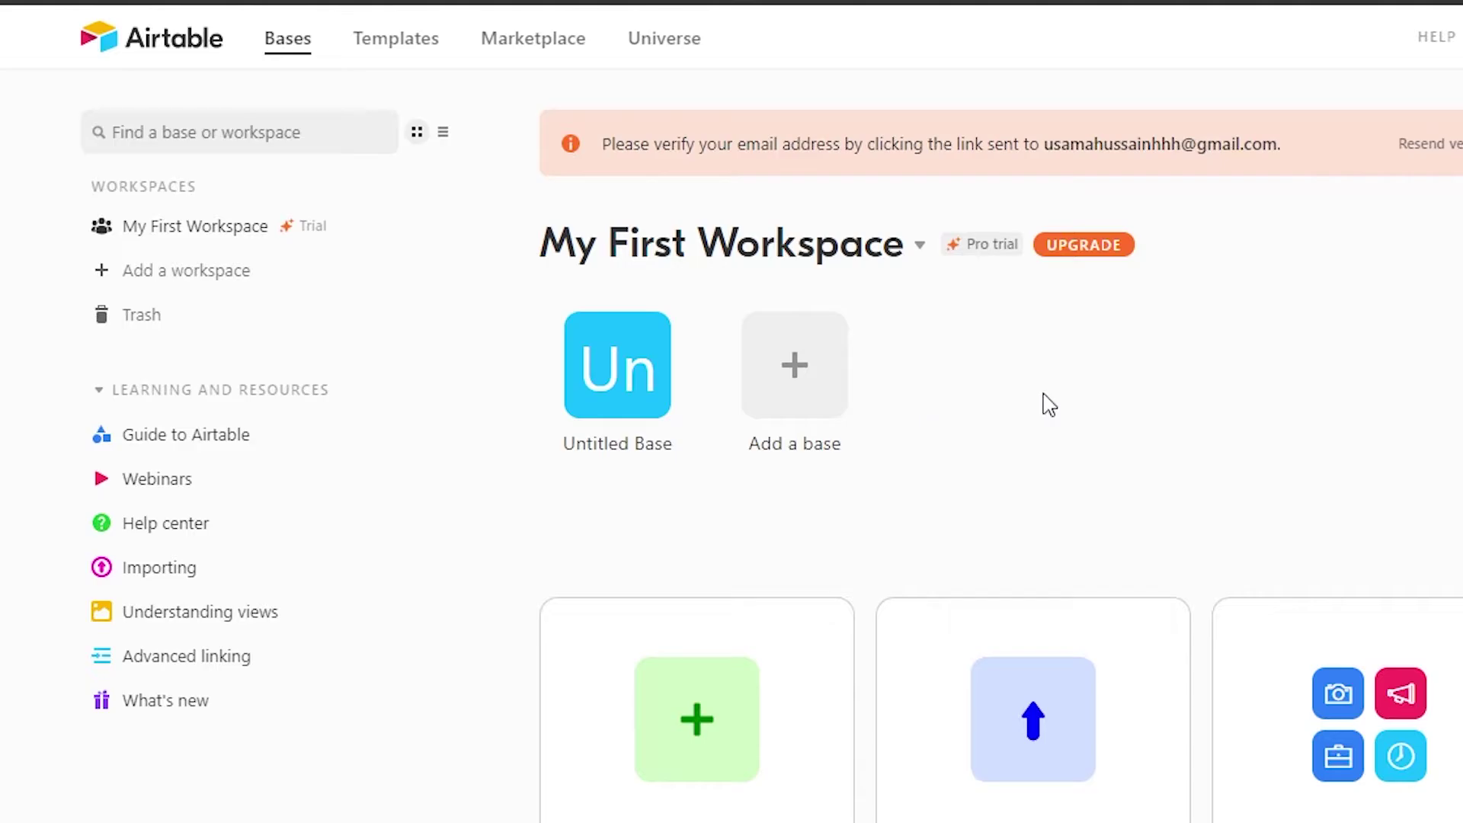
pyautogui.rightClick(1423, 670)
pyautogui.click(1385, 575)
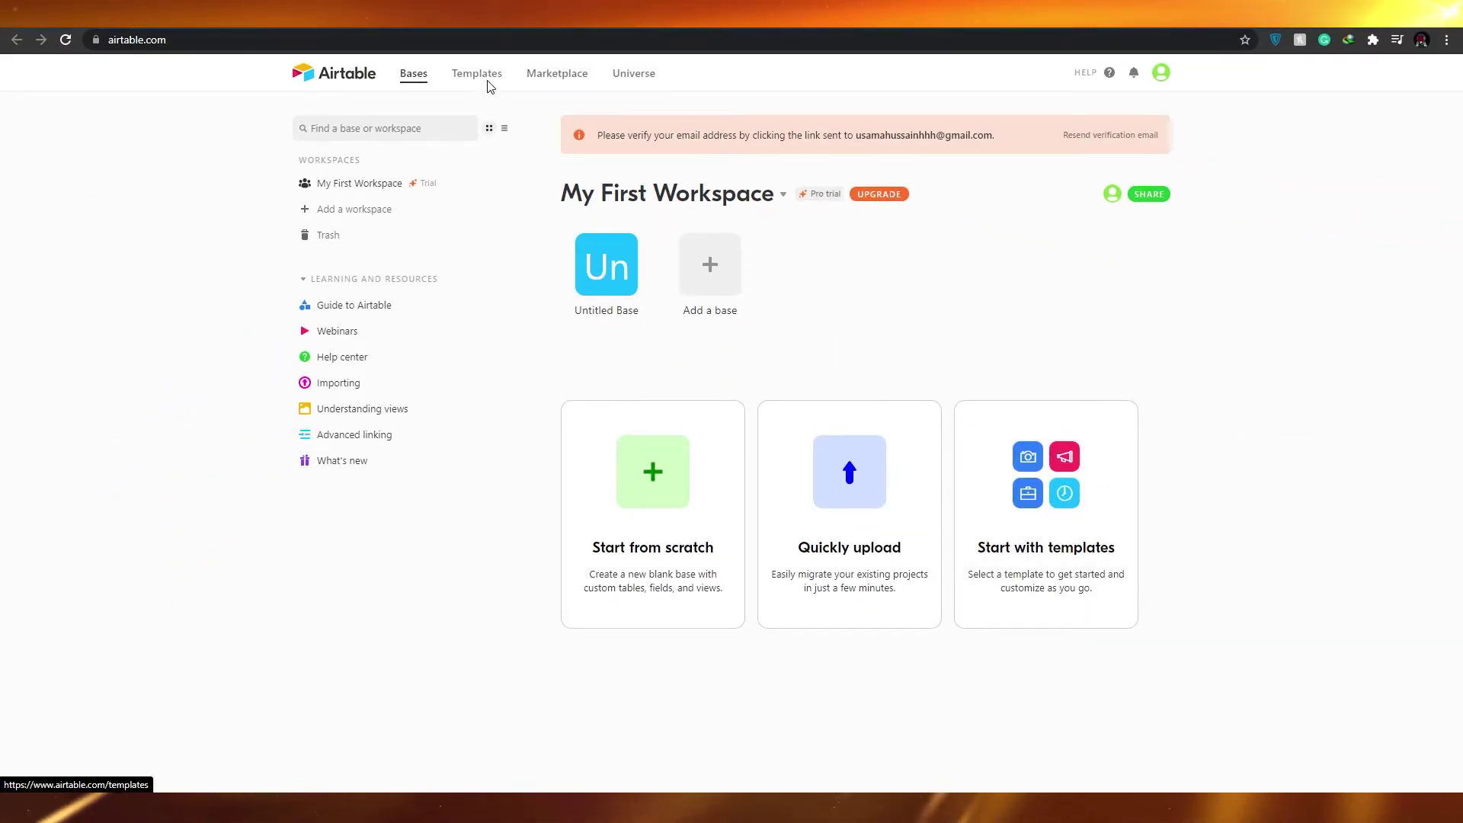
# Open the template gallery and look through its categories and featured templates.
pyautogui.click(490, 86)
pyautogui.scroll(-5, 457, 472)
pyautogui.scroll(3, 397, 488)
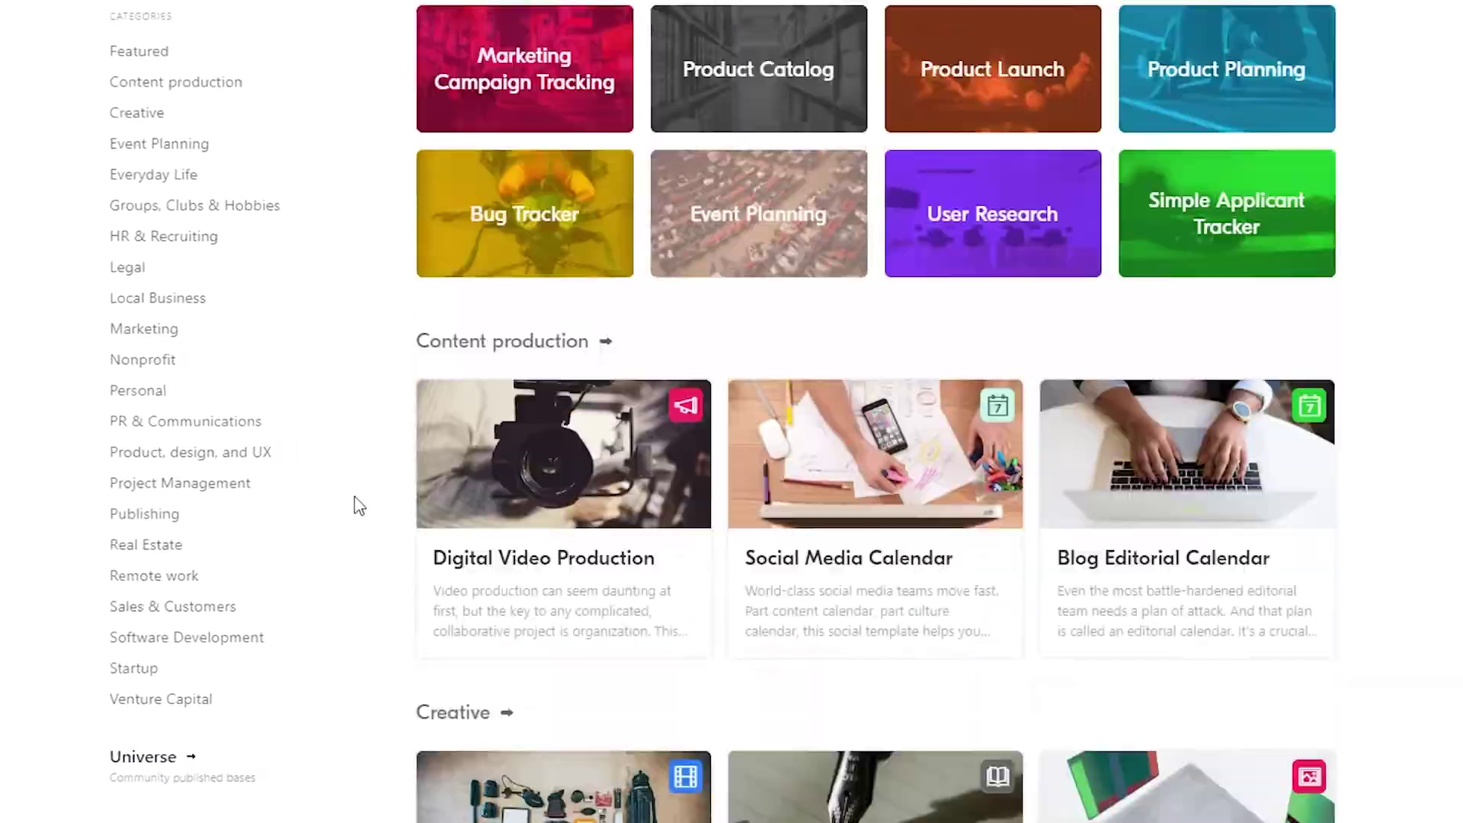
pyautogui.scroll(4, 358, 504)
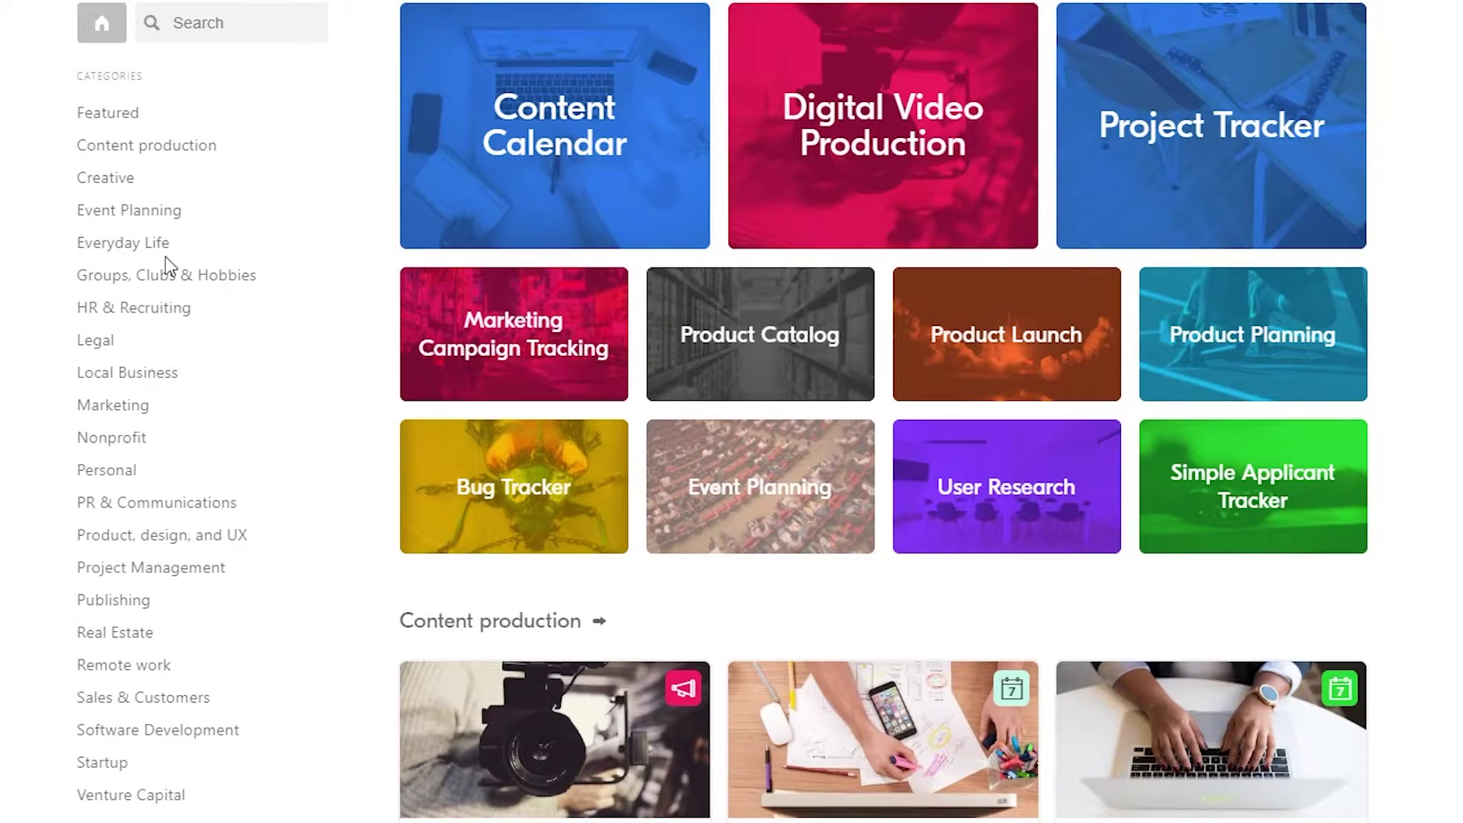
pyautogui.scroll(-2, 166, 264)
pyautogui.scroll(-3, 137, 326)
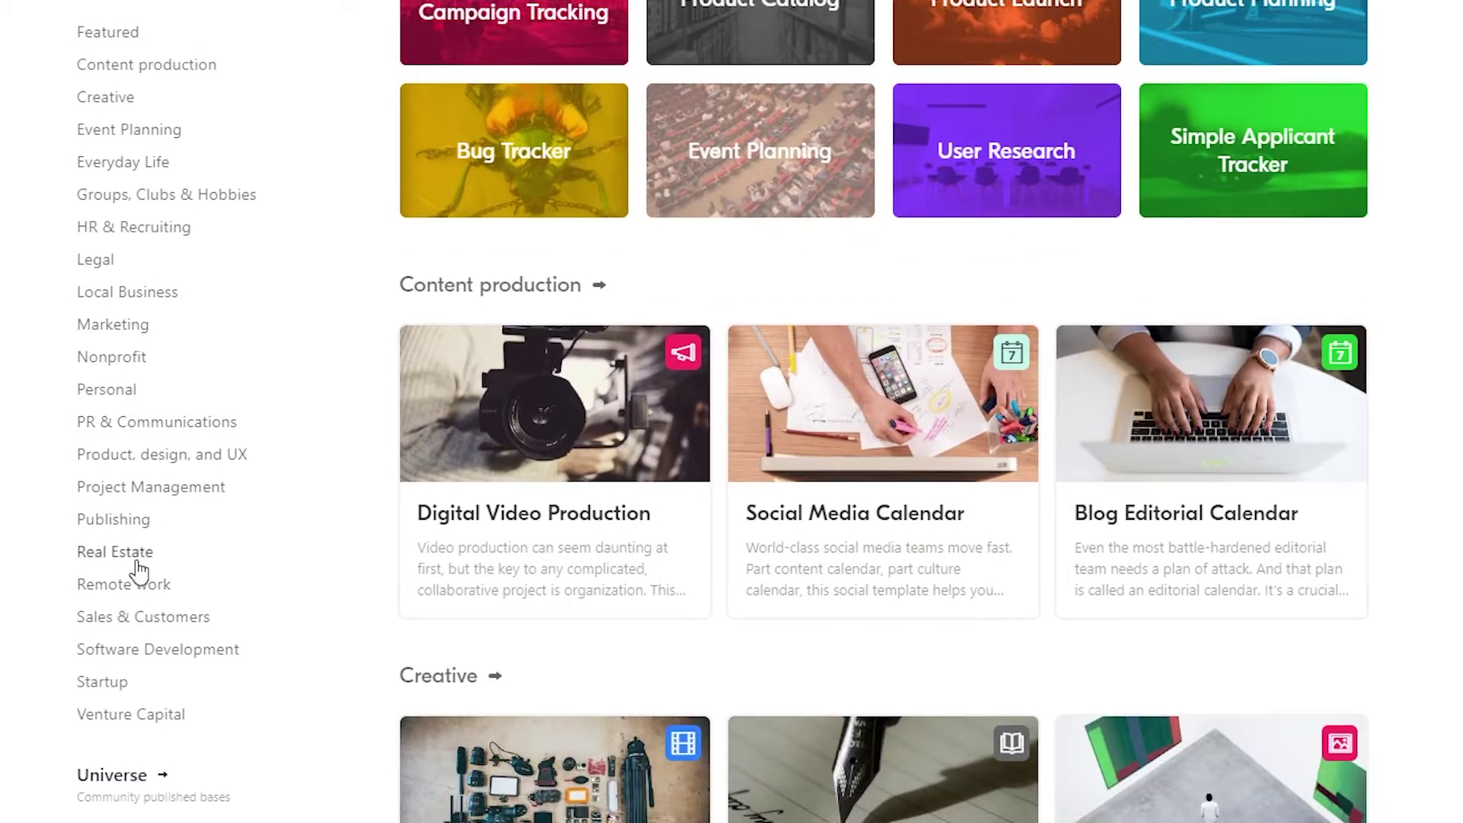
pyautogui.scroll(-3, 149, 625)
pyautogui.scroll(8, 149, 655)
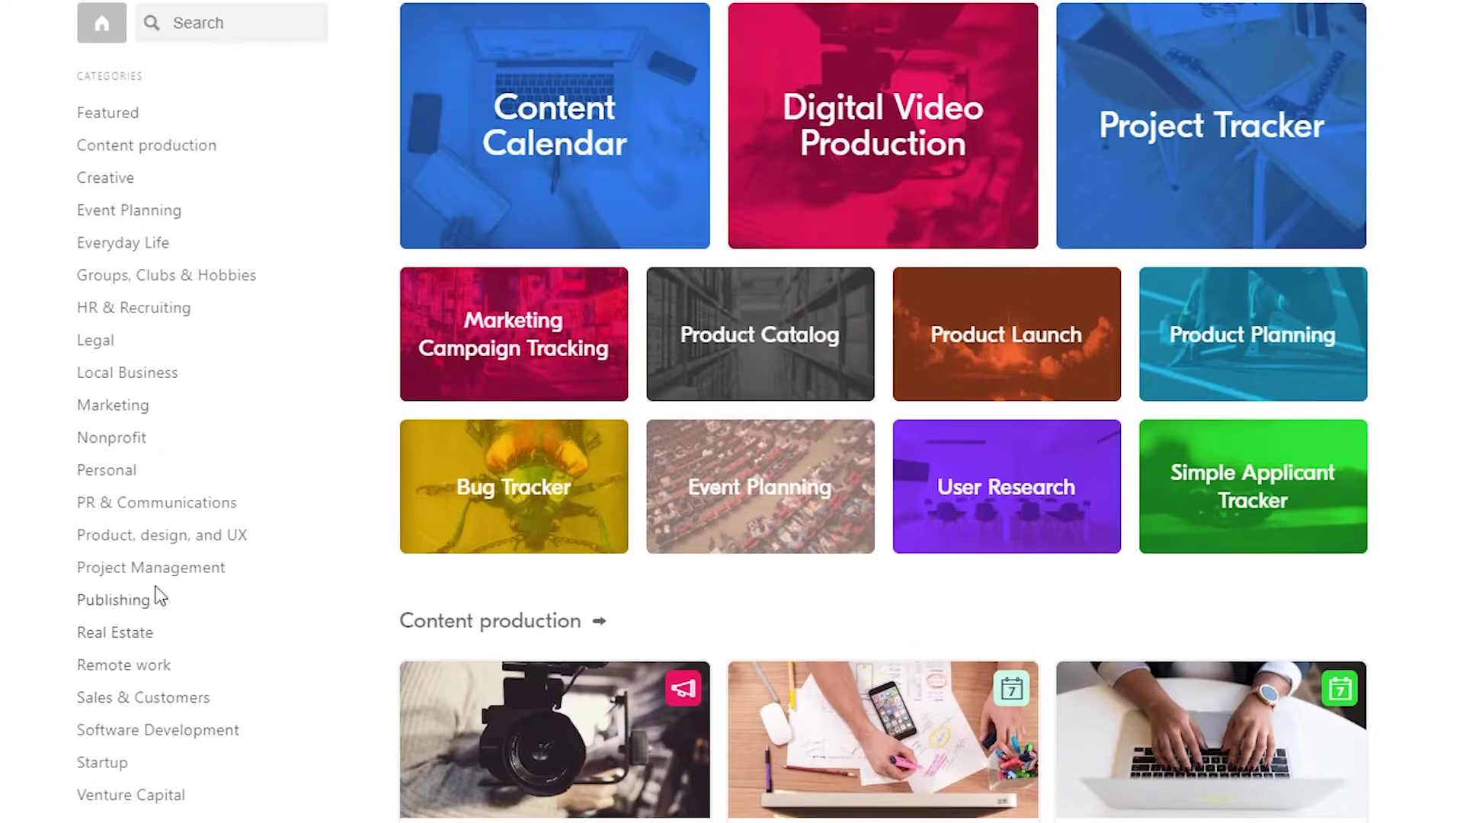
pyautogui.scroll(-4, 1028, 408)
pyautogui.scroll(4, 1198, 421)
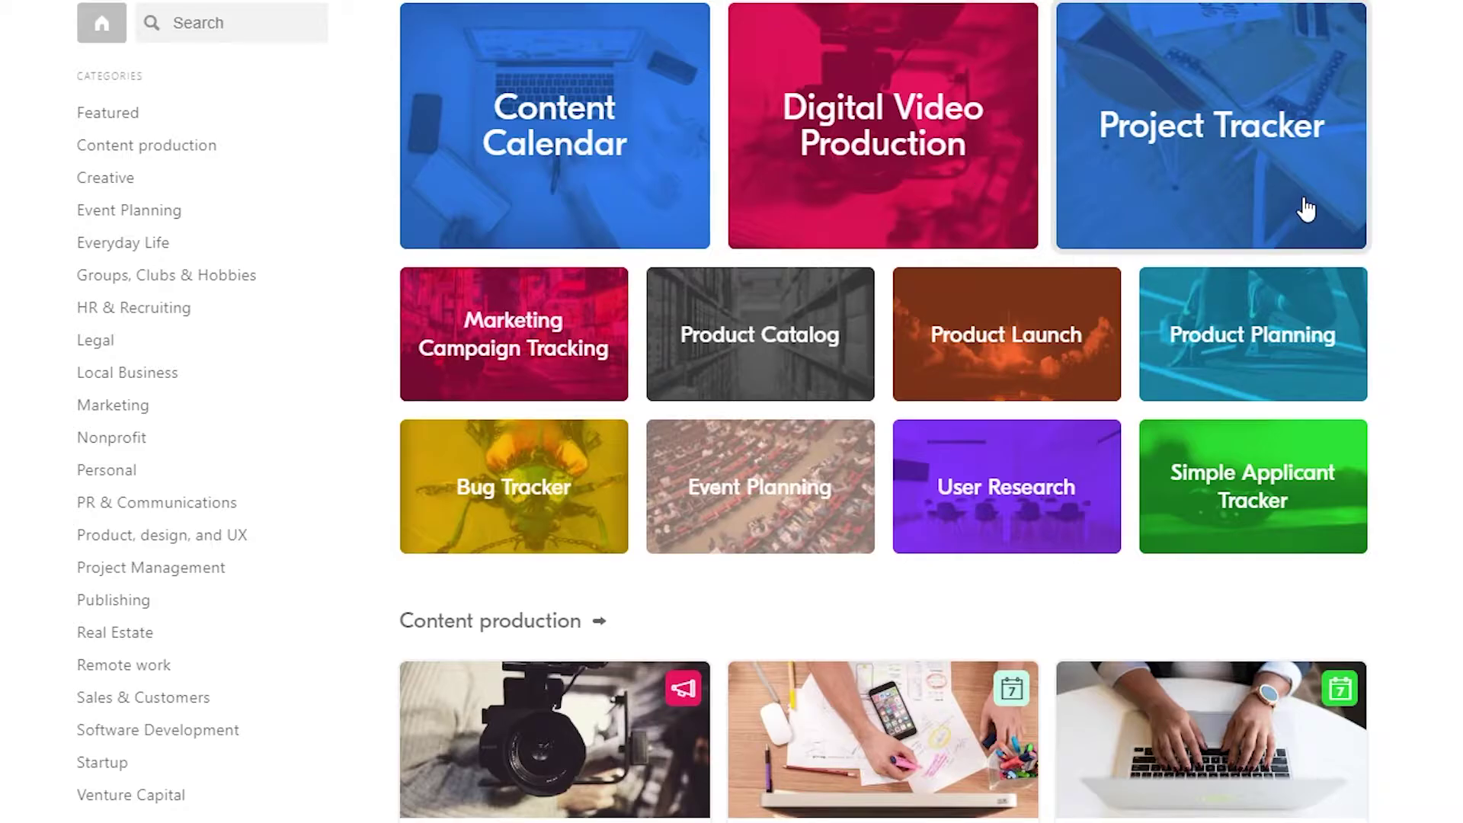
pyautogui.scroll(-15, 693, 588)
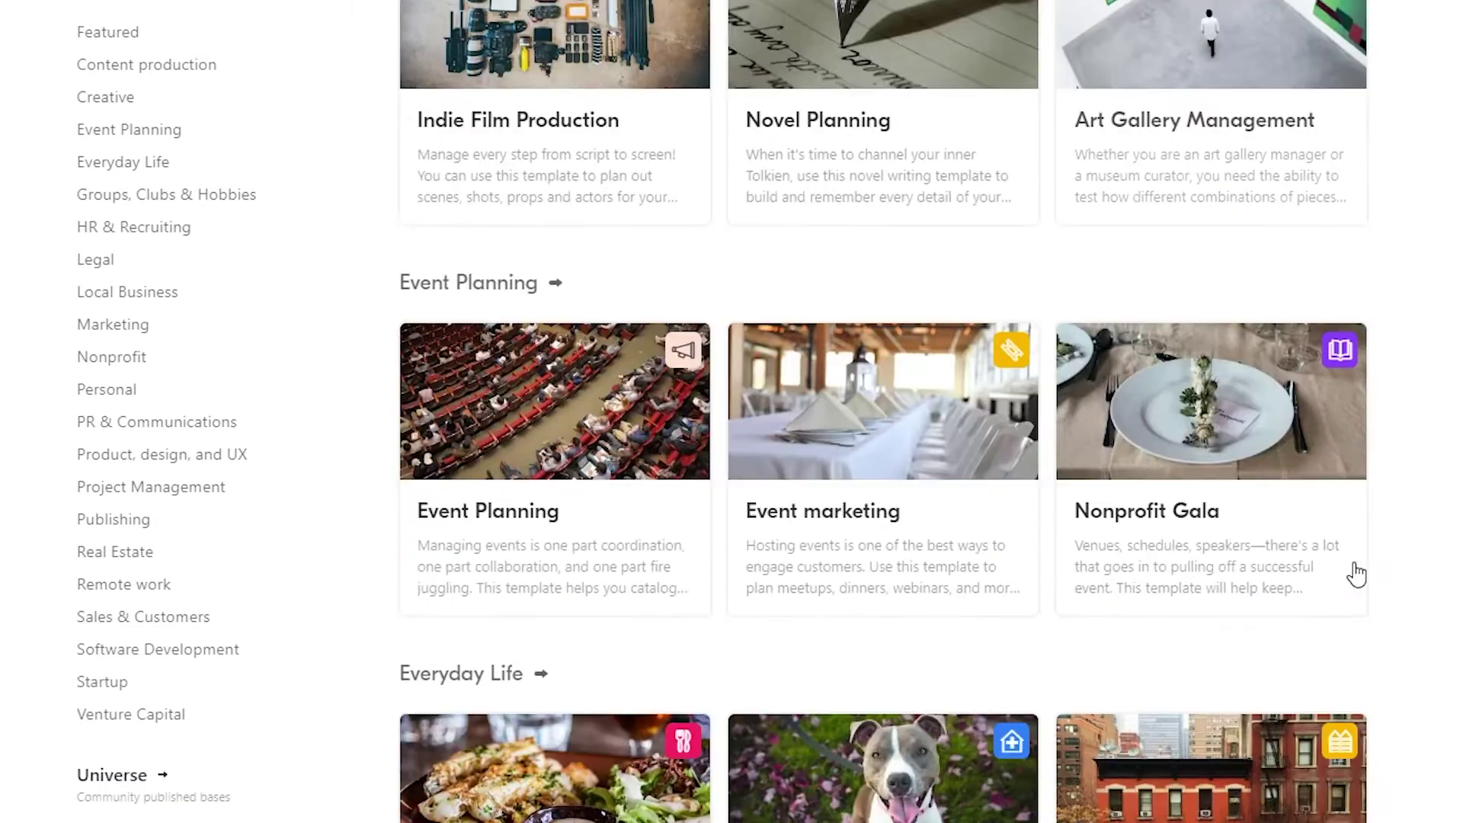
pyautogui.scroll(15, 661, 250)
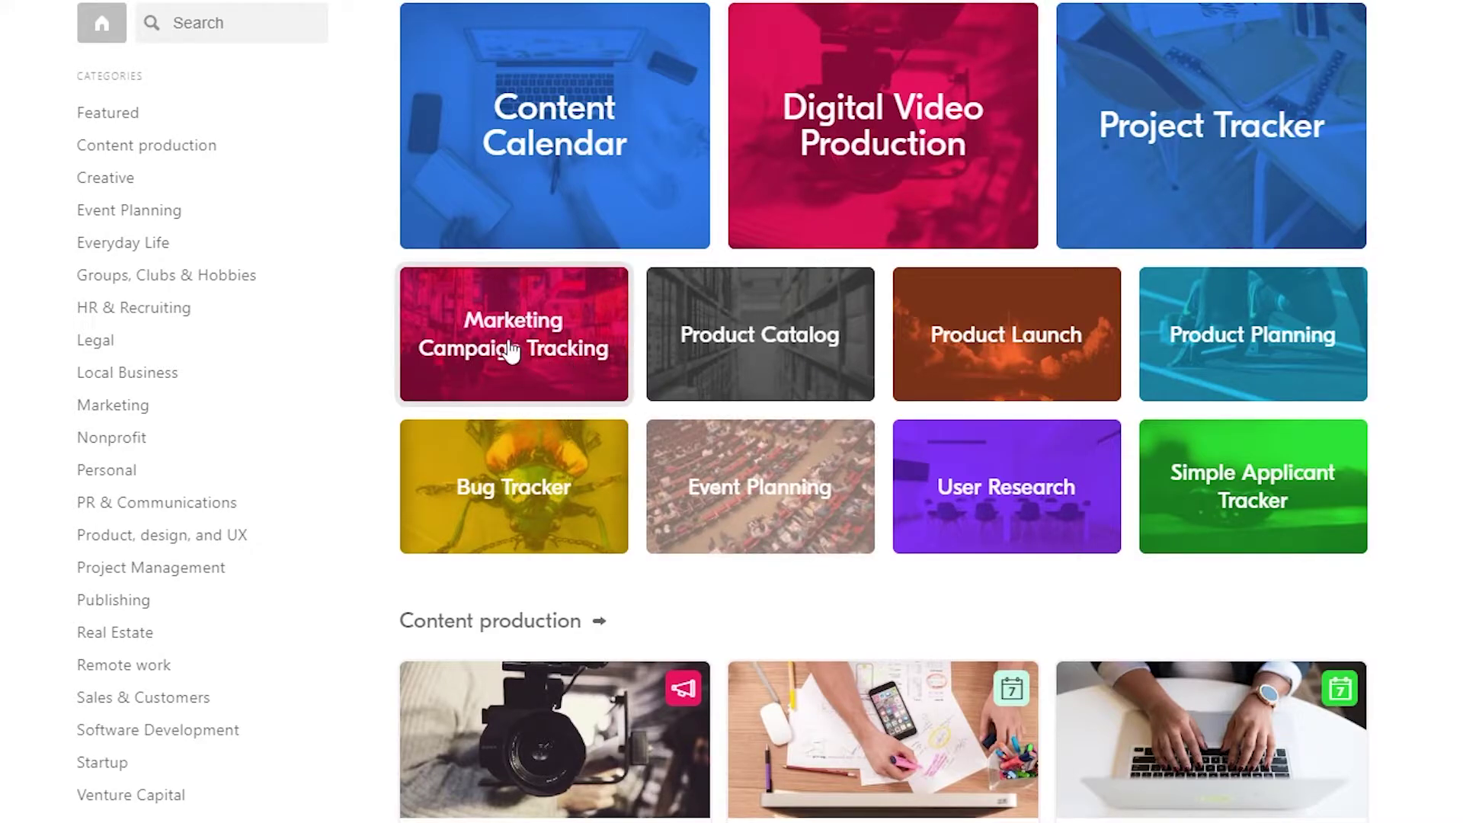
# Open the Marketing Campaign Tracking template and examine its description and the Campaigns table in the preview.
pyautogui.click(511, 405)
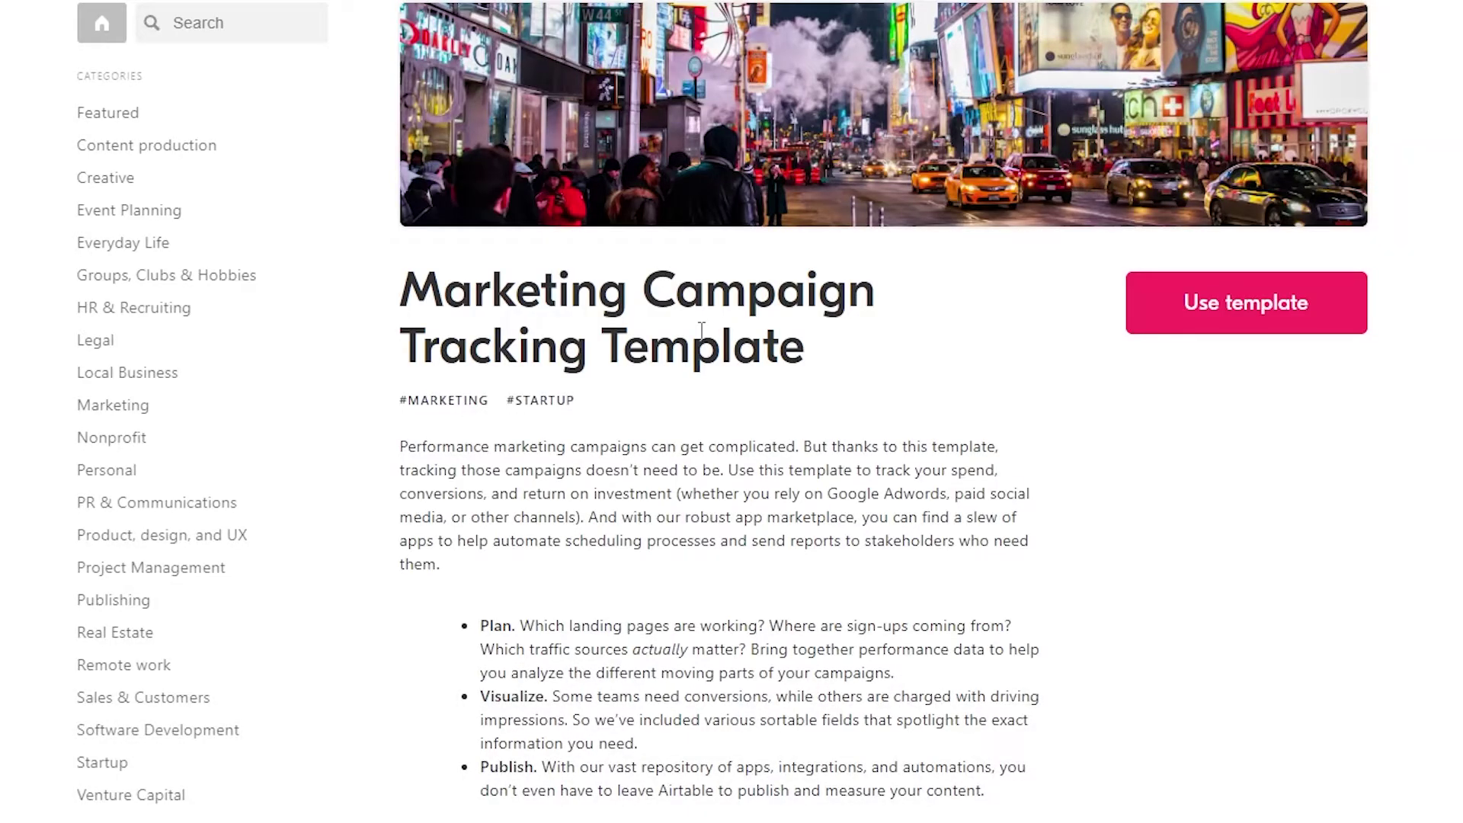
pyautogui.scroll(-1, 887, 398)
pyautogui.scroll(-8, 887, 398)
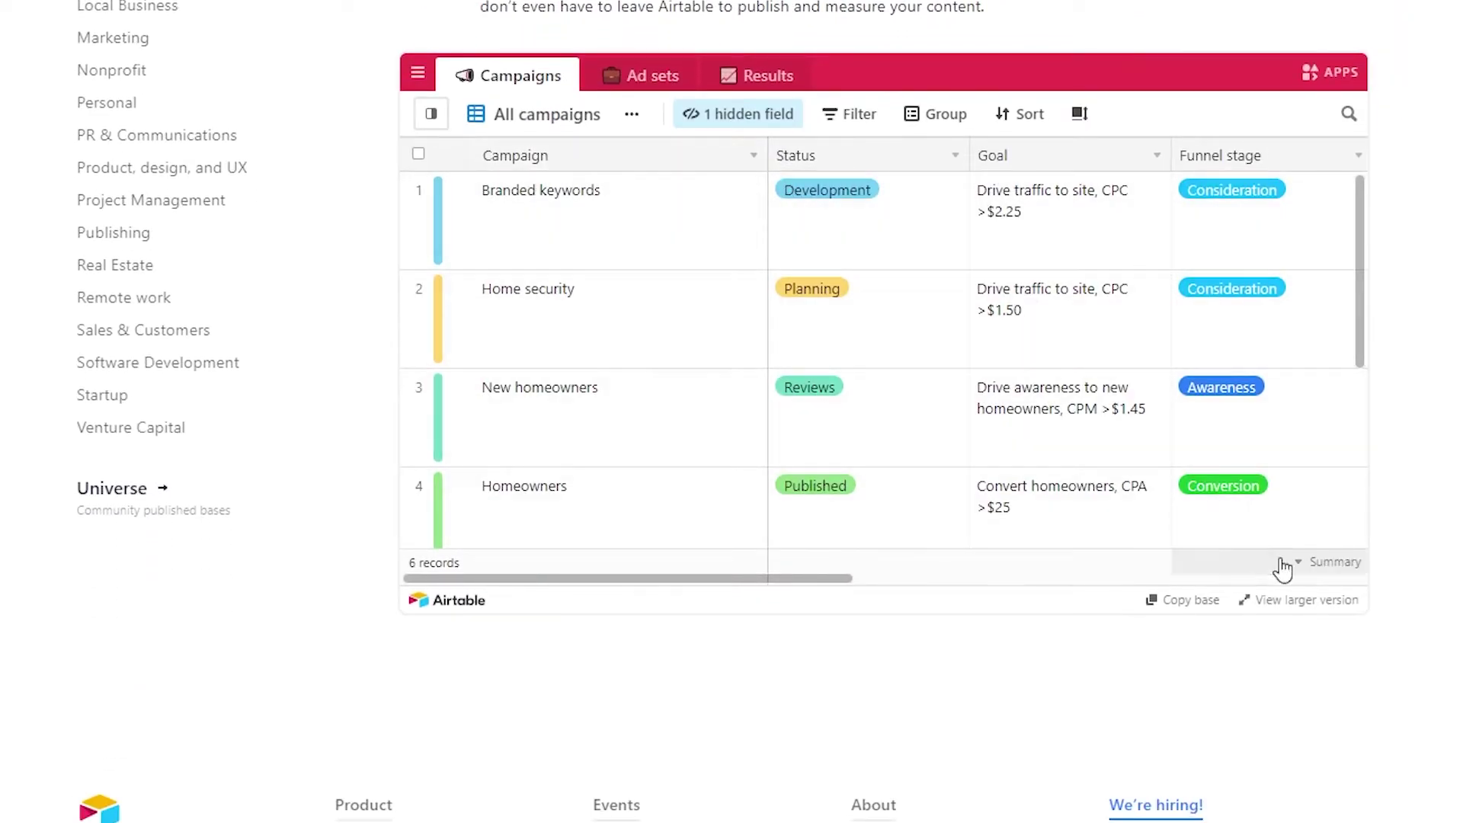
pyautogui.moveTo(547, 579); pyautogui.dragTo(623, 310)
pyautogui.scroll(-1, 624, 309)
pyautogui.scroll(-4, 625, 318)
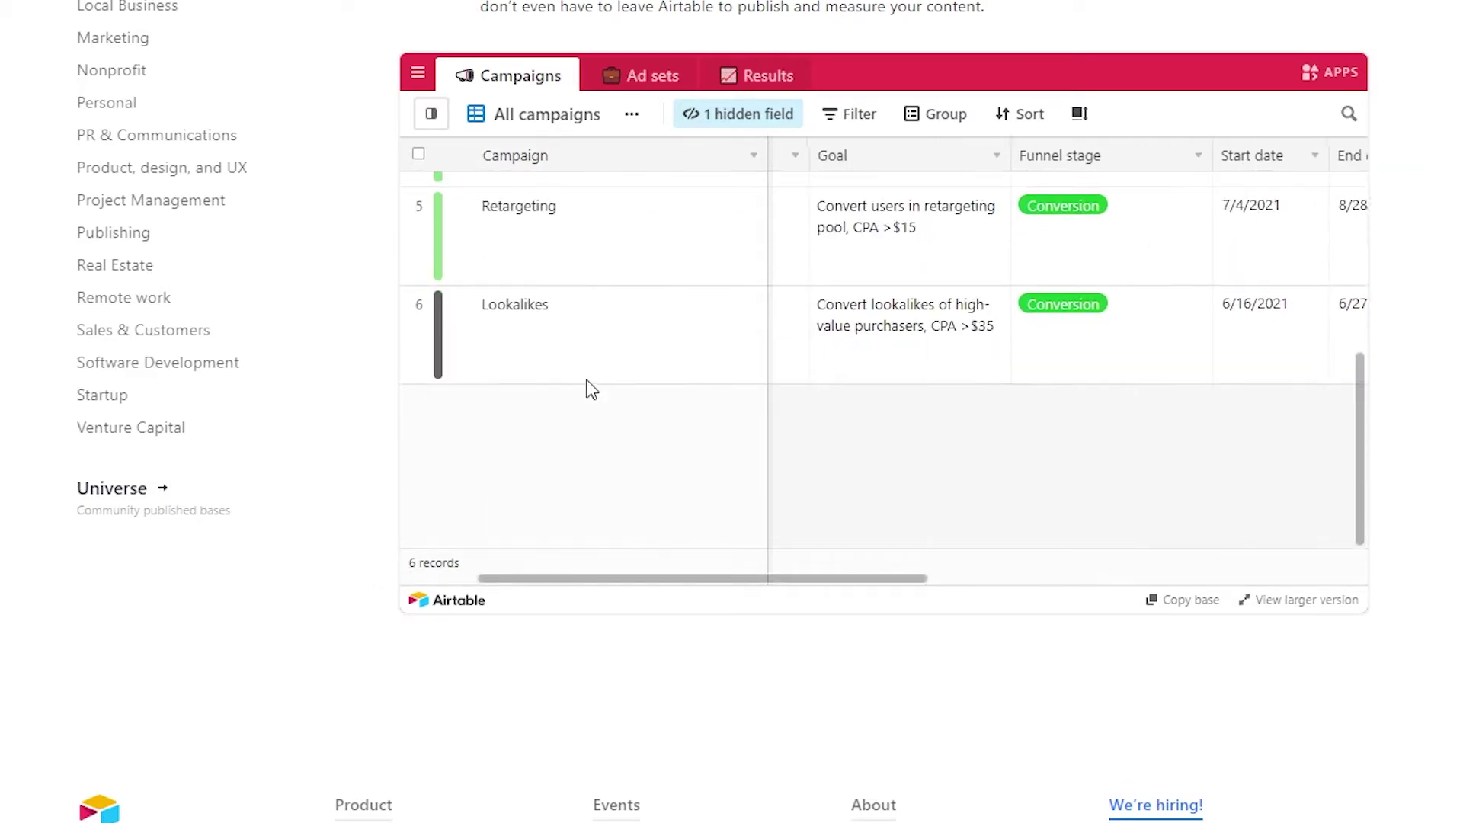
pyautogui.hscroll(5, 813, 395)
pyautogui.hscroll(-8, 419, 427)
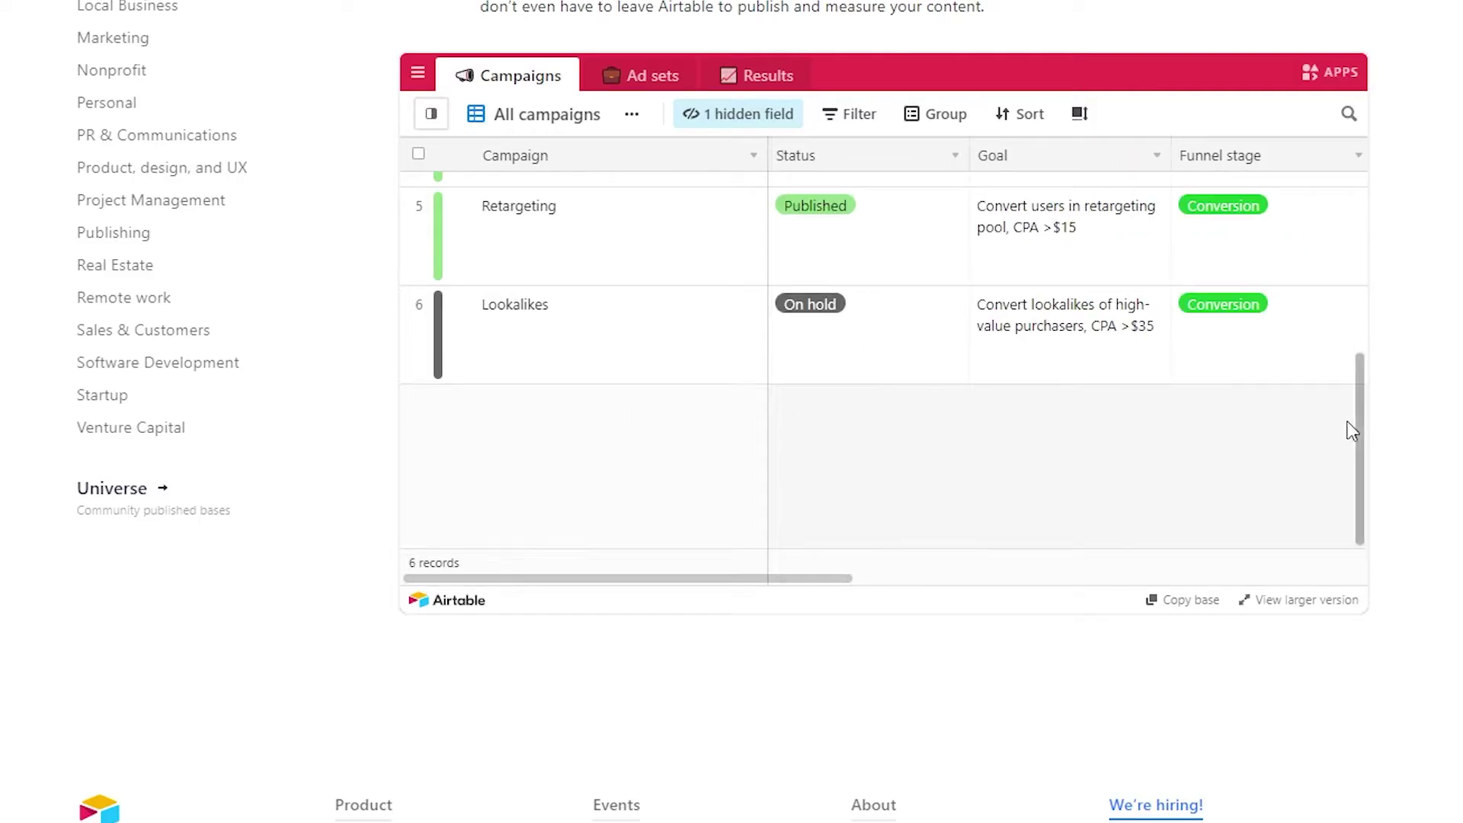
pyautogui.hscroll(6, 1120, 415)
pyautogui.hscroll(-1, 983, 445)
pyautogui.hscroll(-6, 1188, 465)
pyautogui.scroll(3, 1143, 572)
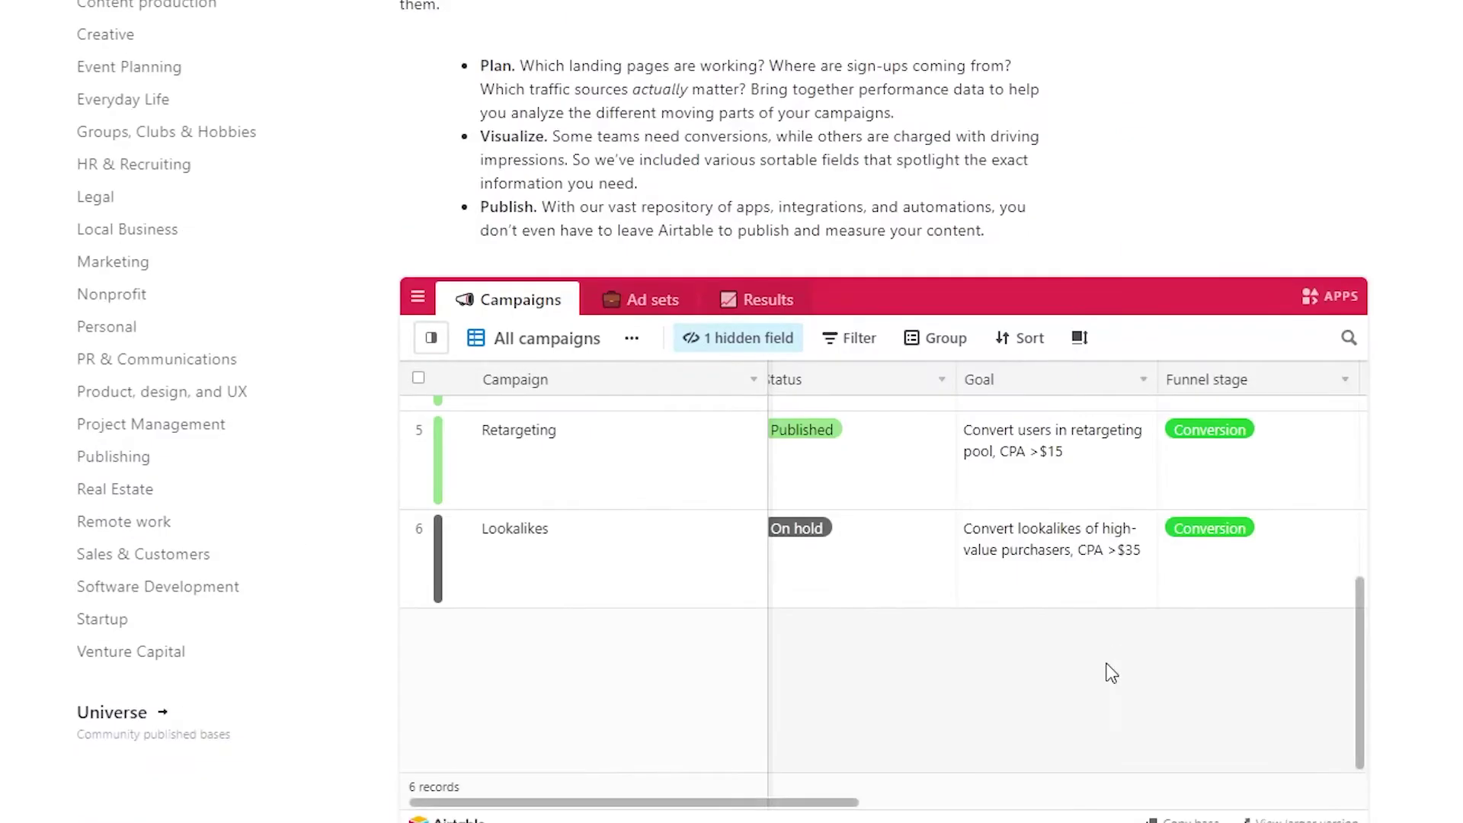
pyautogui.scroll(7, 1404, 696)
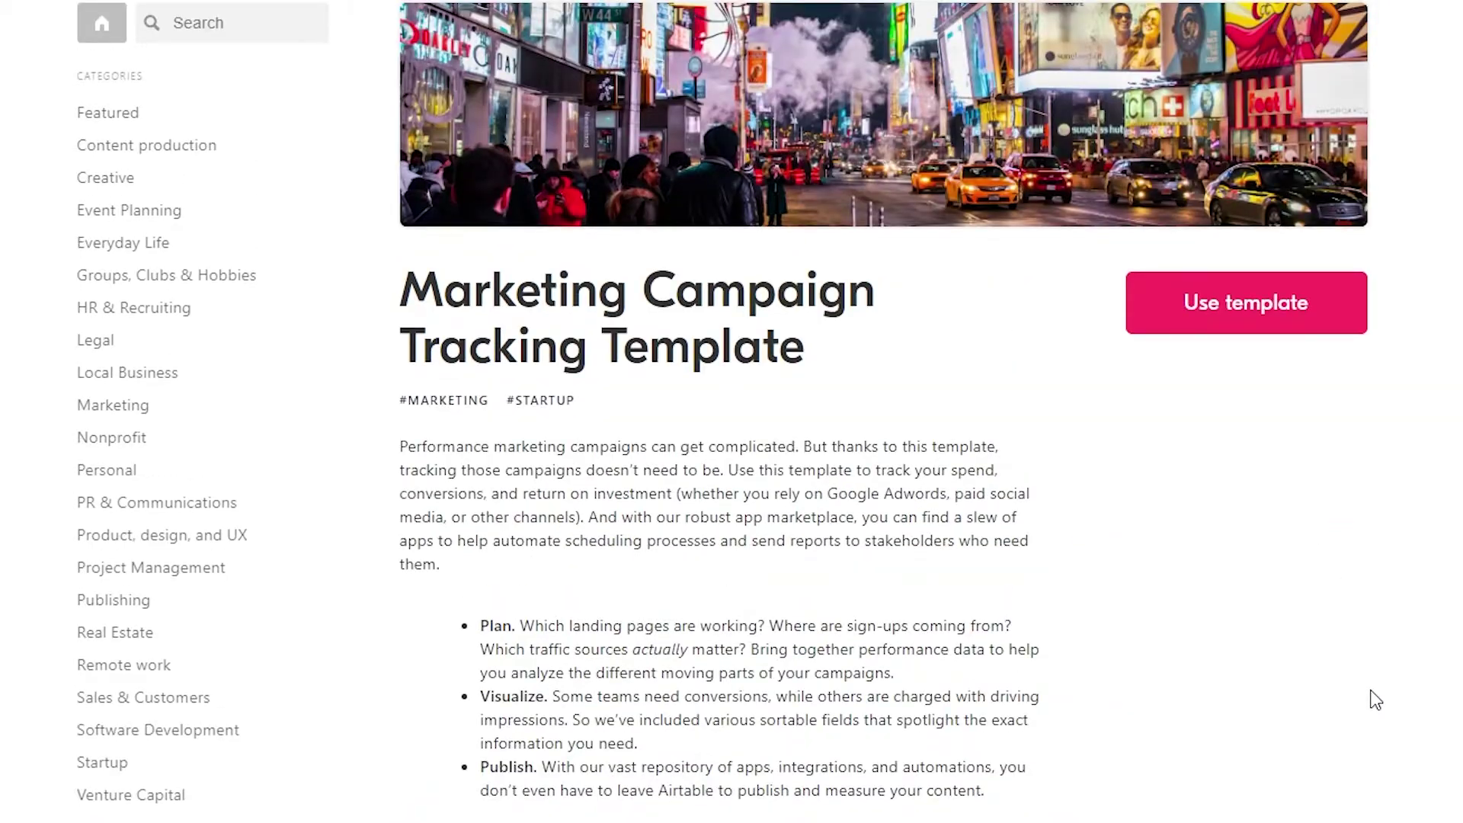
# Use the Marketing Campaign Tracking template to add a new base to My First Workspace.
pyautogui.click(1255, 331)
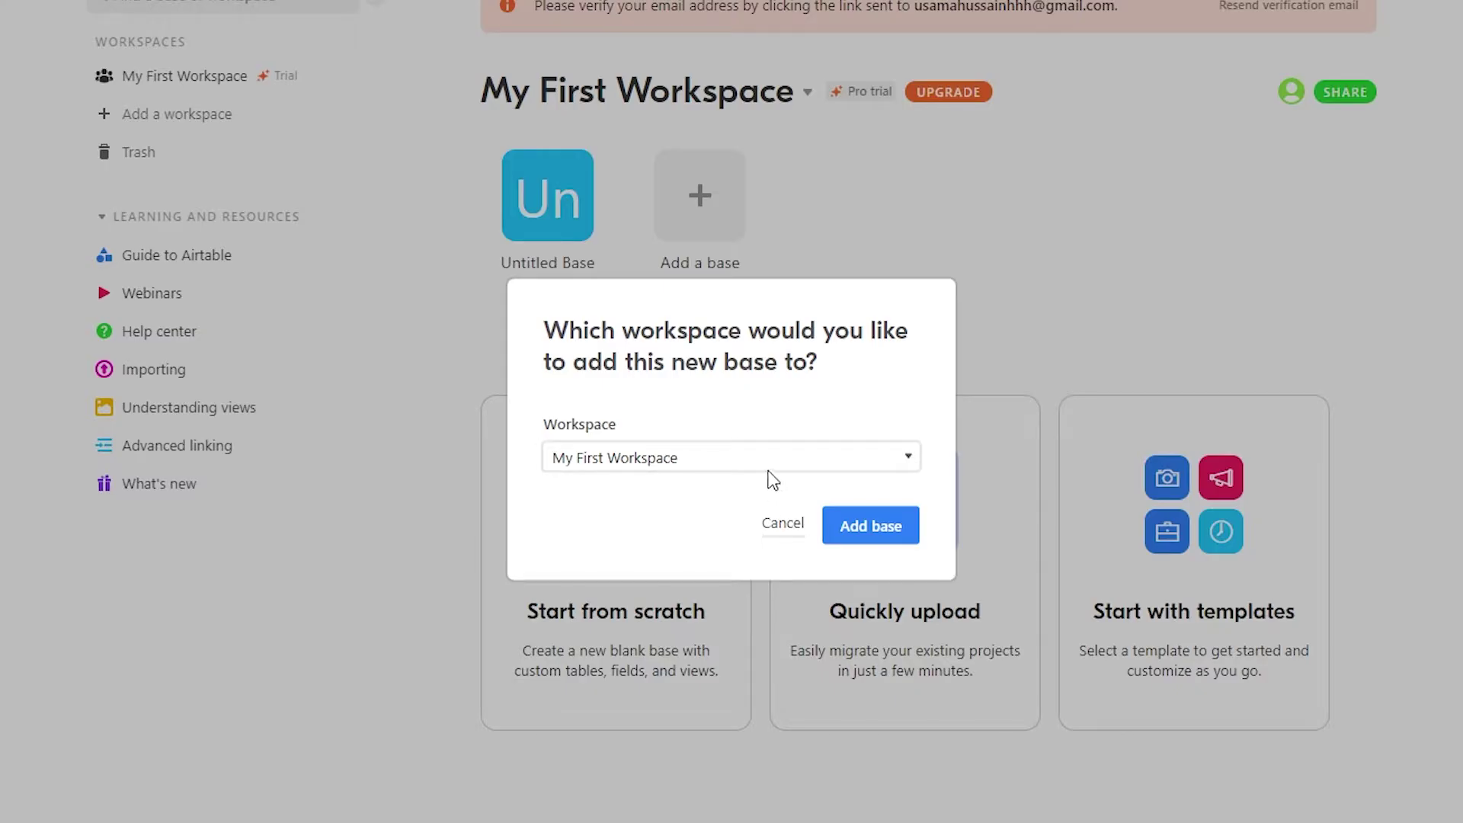
pyautogui.click(771, 461)
pyautogui.click(792, 488)
pyautogui.click(896, 534)
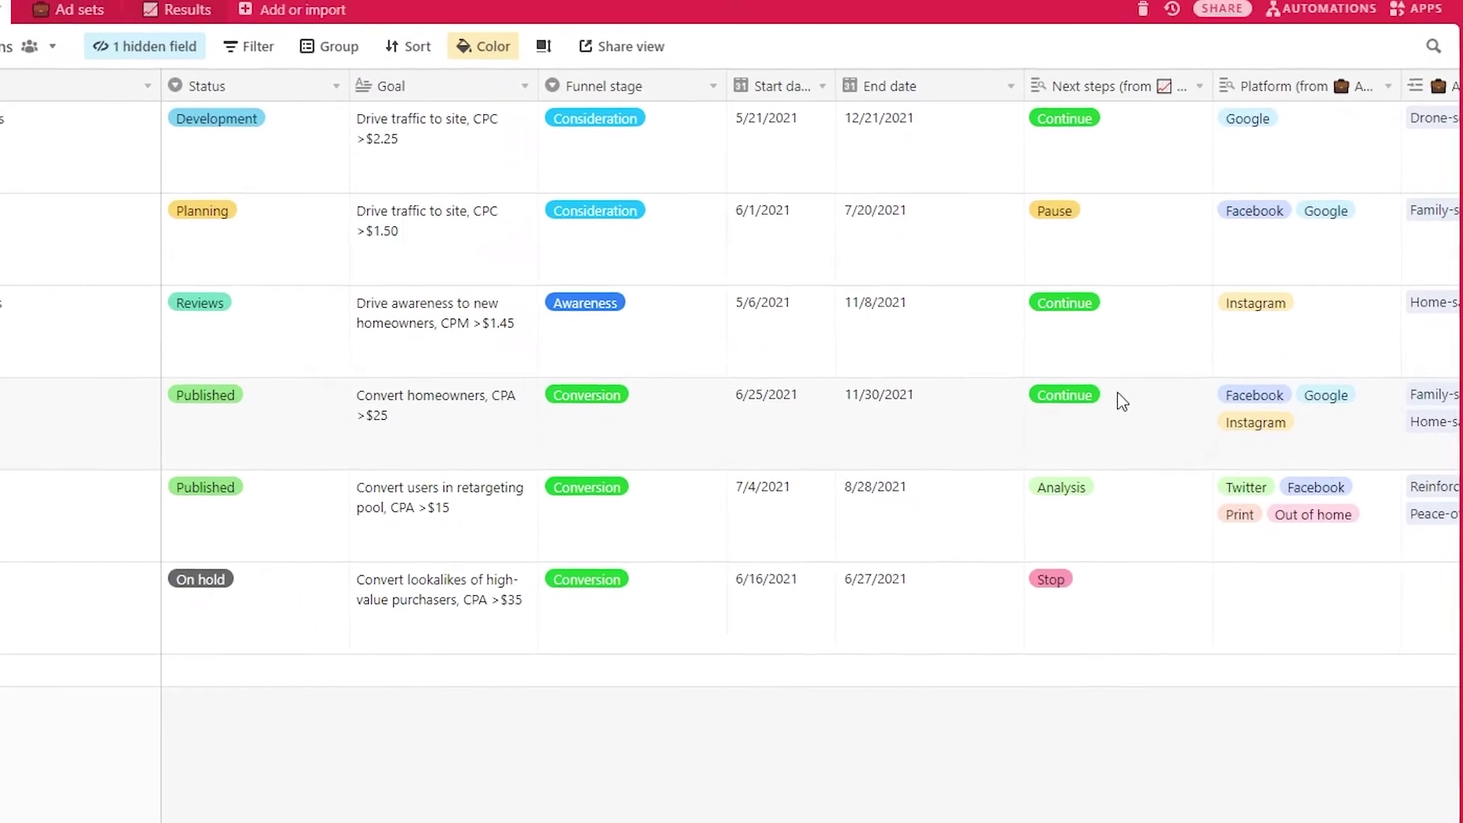
# Look through the Ad sets and Results tables of the Marketing Campaign Tracking base and return to Campaigns.
pyautogui.click(206, 70)
pyautogui.click(317, 66)
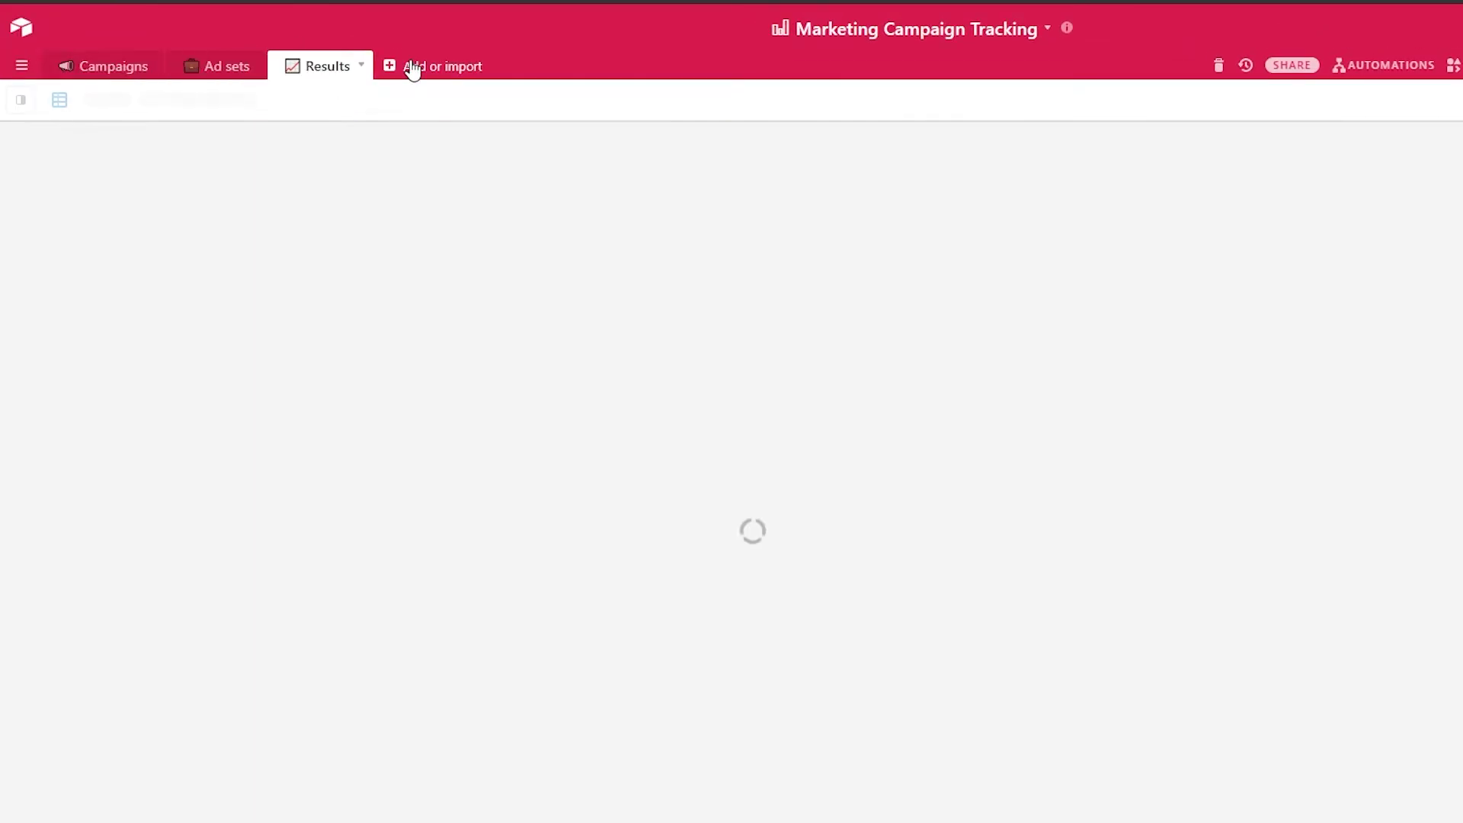
pyautogui.click(412, 65)
pyautogui.click(77, 70)
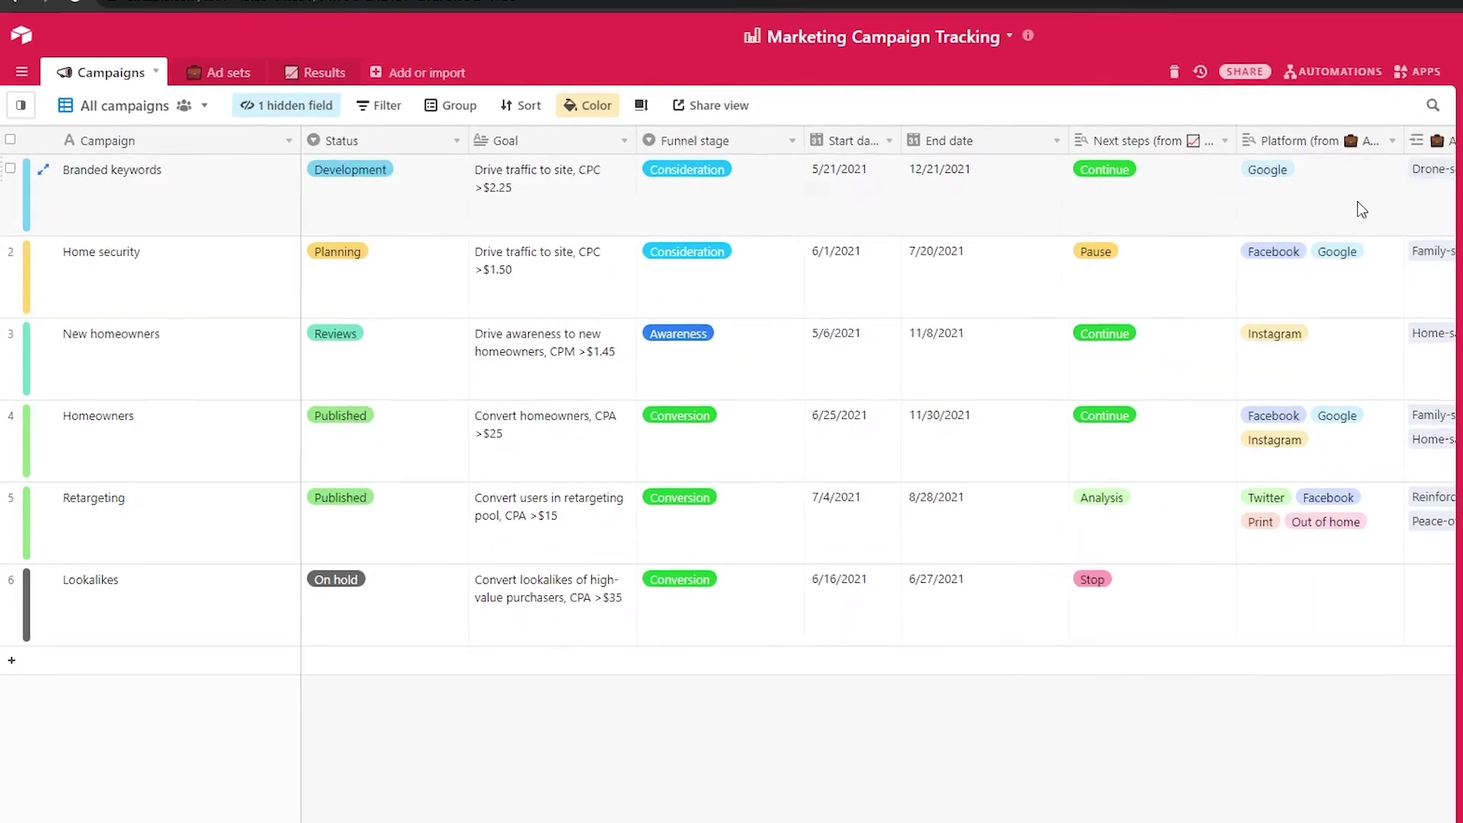
pyautogui.click(1432, 139)
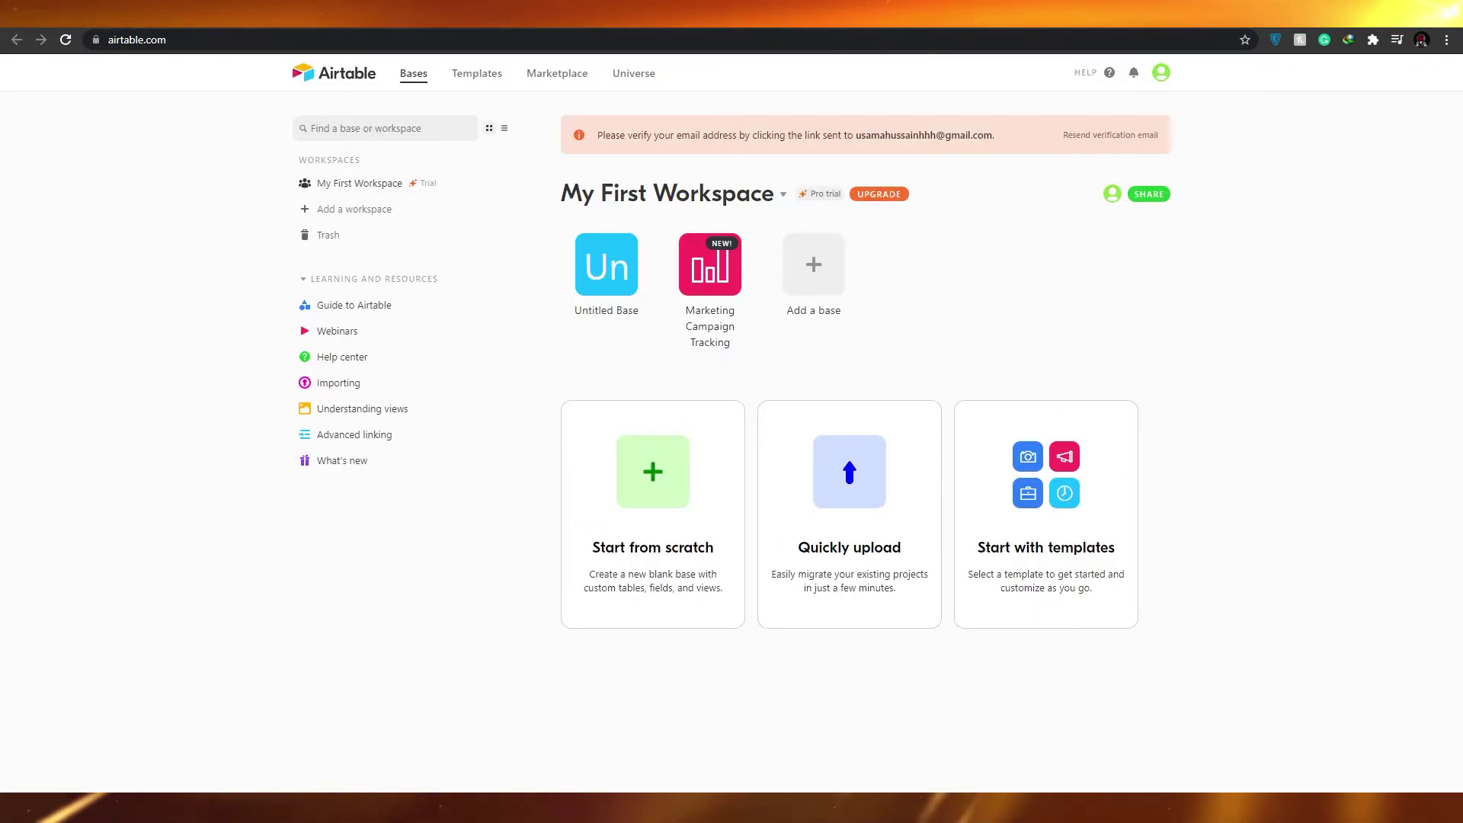
# Open the Untitled Base and rename the Name field of Table 1 to Projects.
pyautogui.click(601, 278)
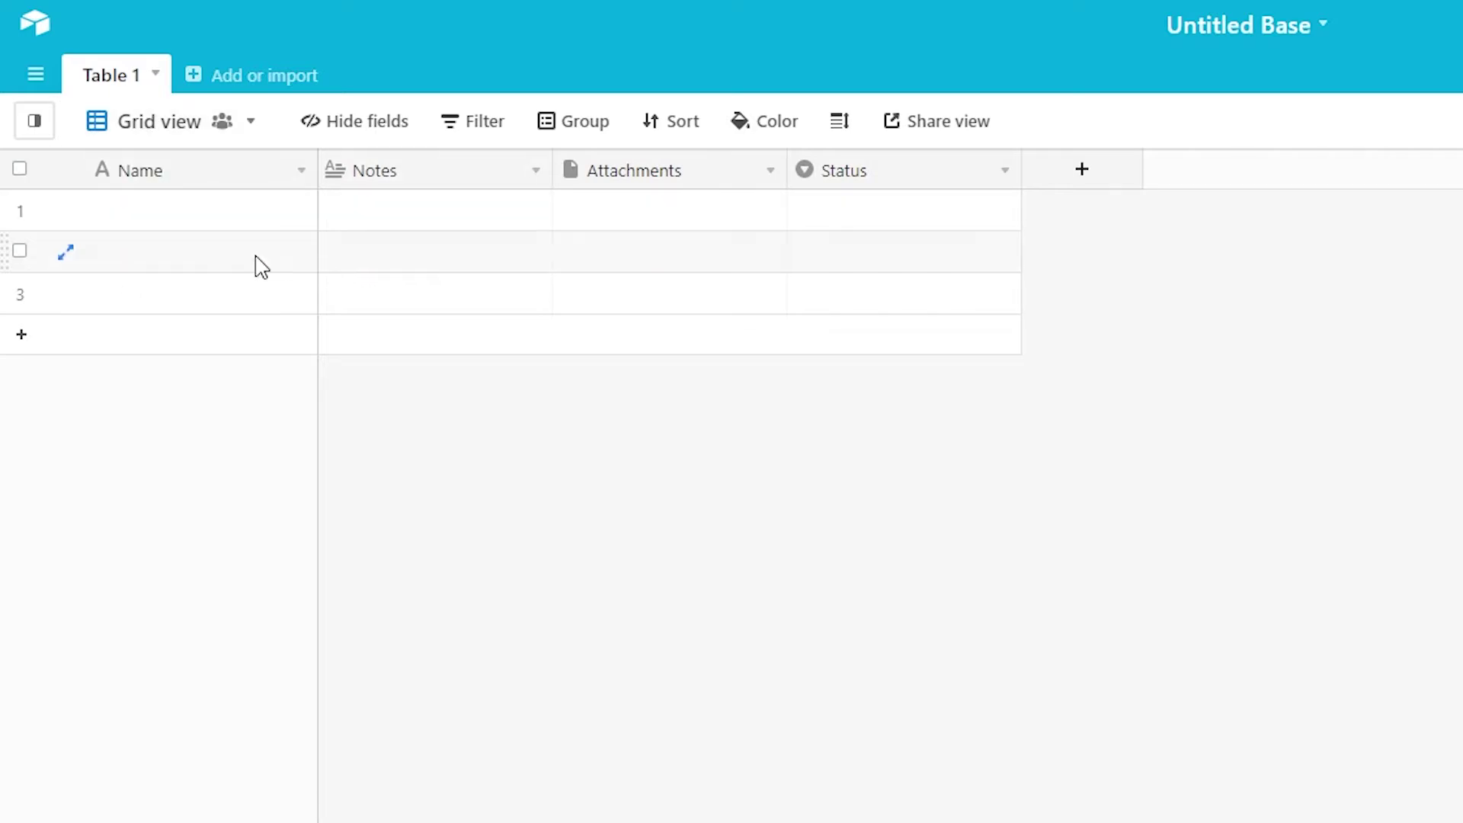
pyautogui.doubleClick(290, 179)
pyautogui.write('P')
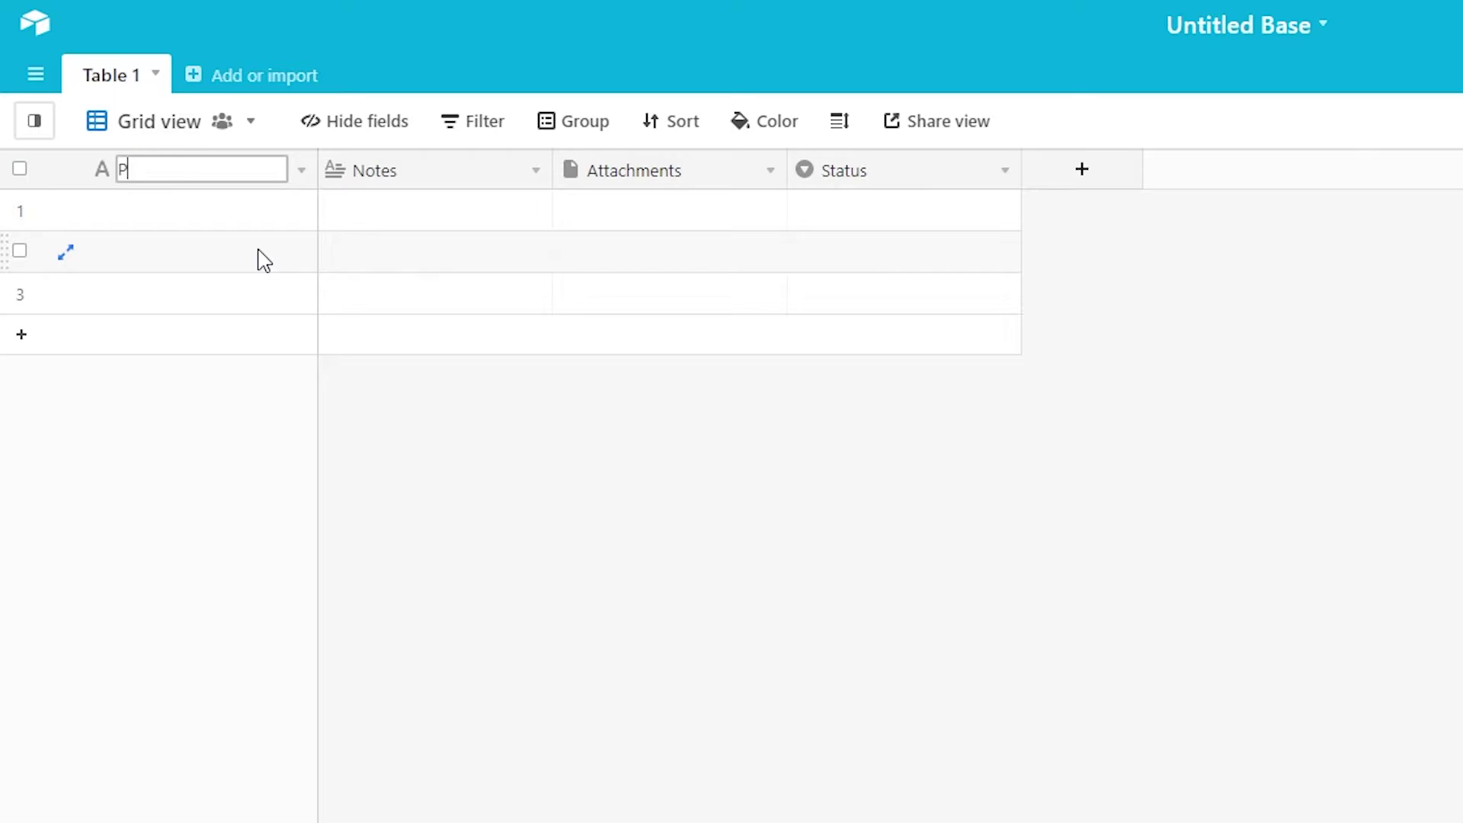
pyautogui.write('rojects')
pyautogui.press('Return')
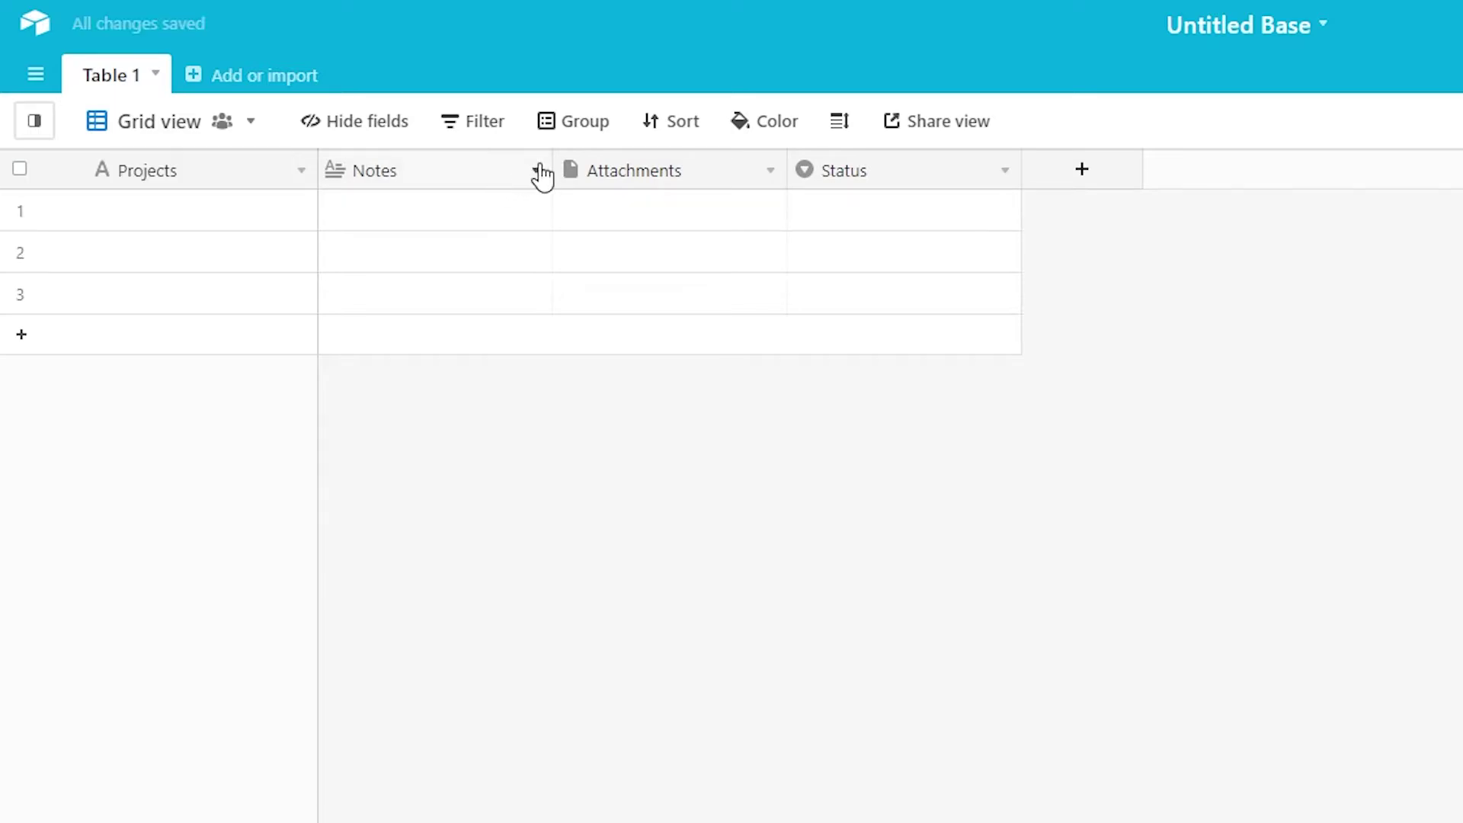
# Rename the Notes field to Tasks.
pyautogui.click(538, 170)
pyautogui.click(510, 256)
pyautogui.write('Ta')
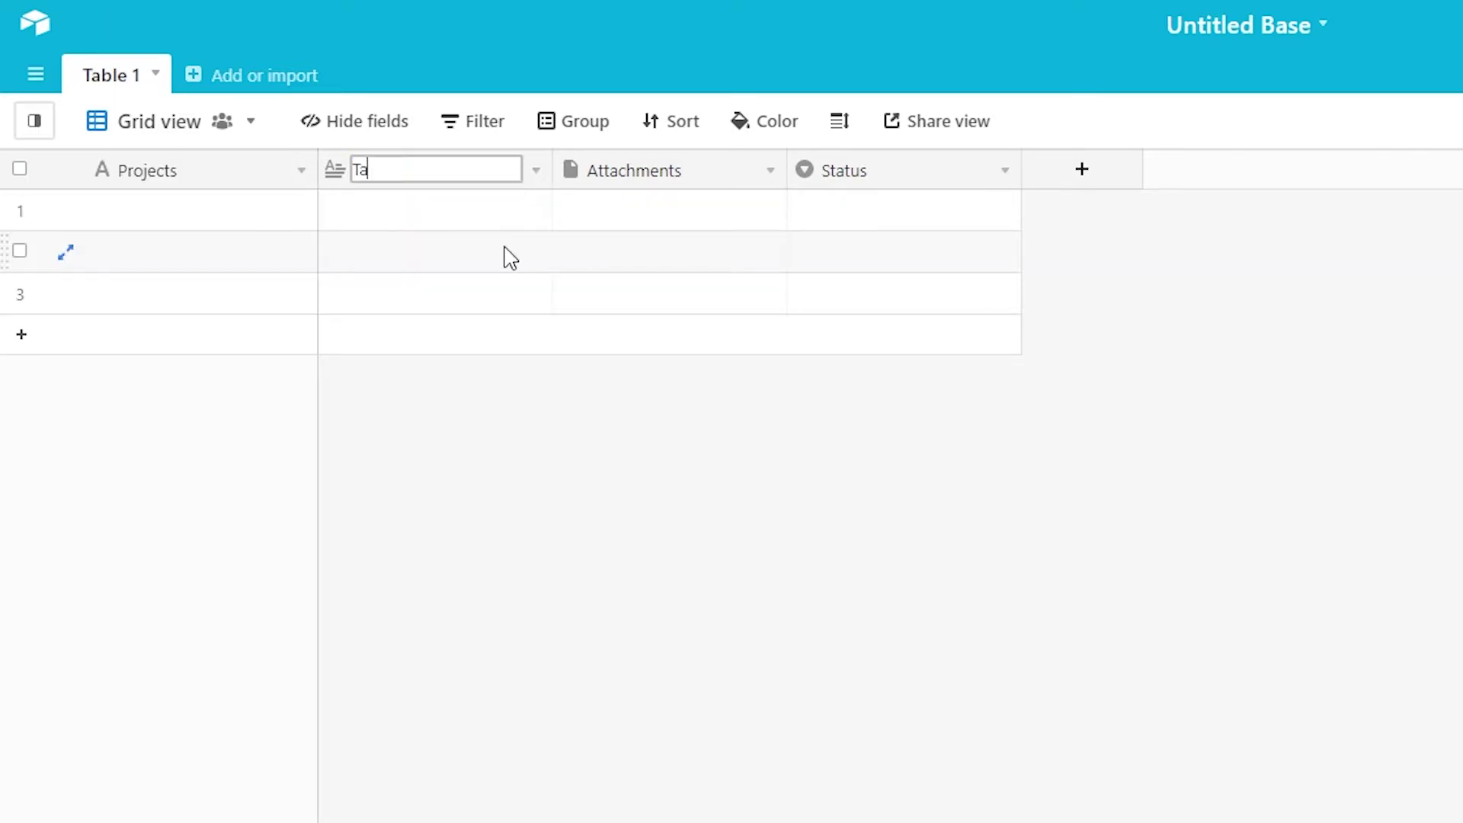
pyautogui.write('sks')
pyautogui.press('Return')
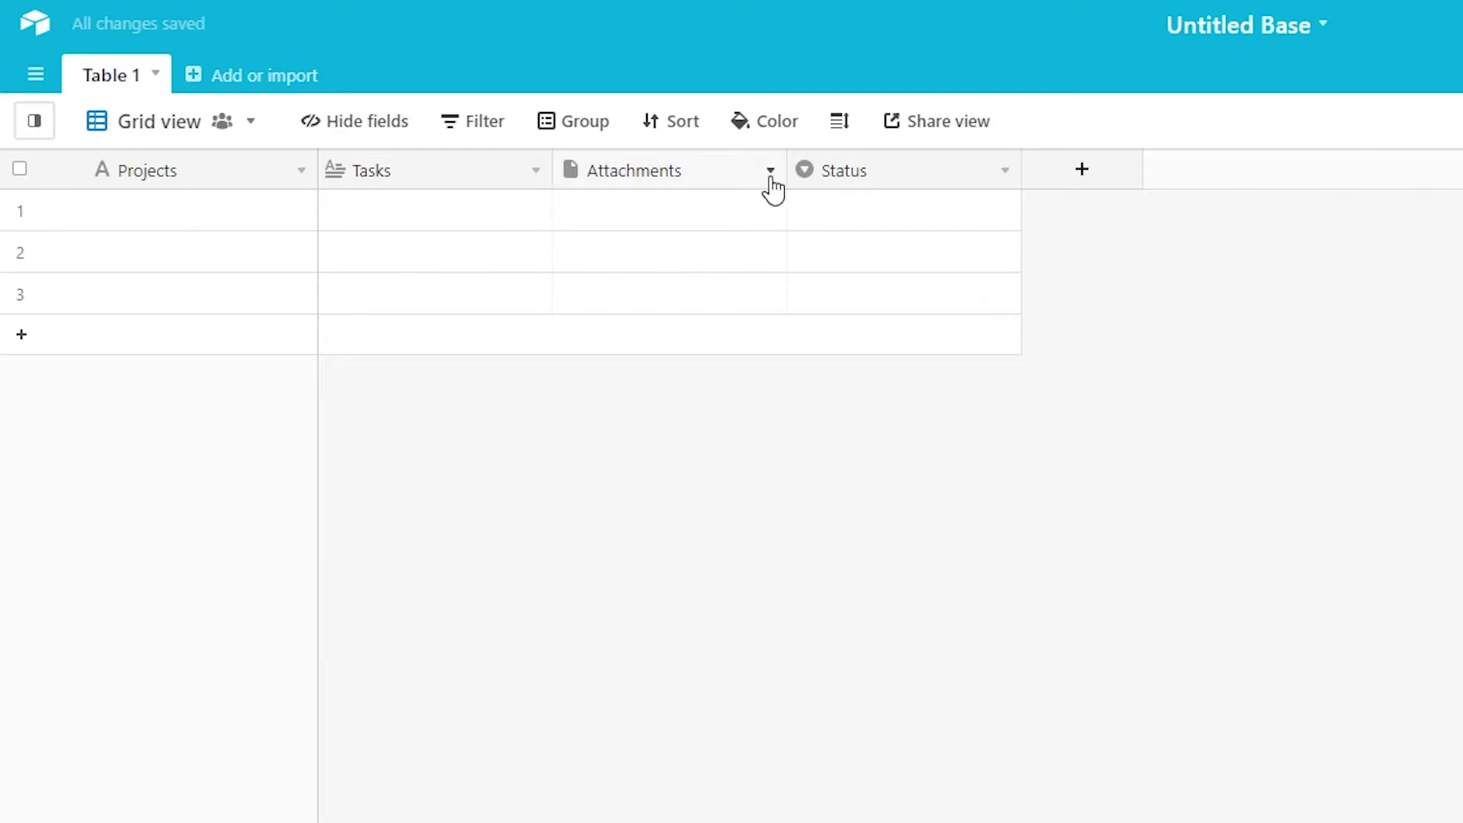
# Rename the Status field to Deadlines.
pyautogui.click(1005, 171)
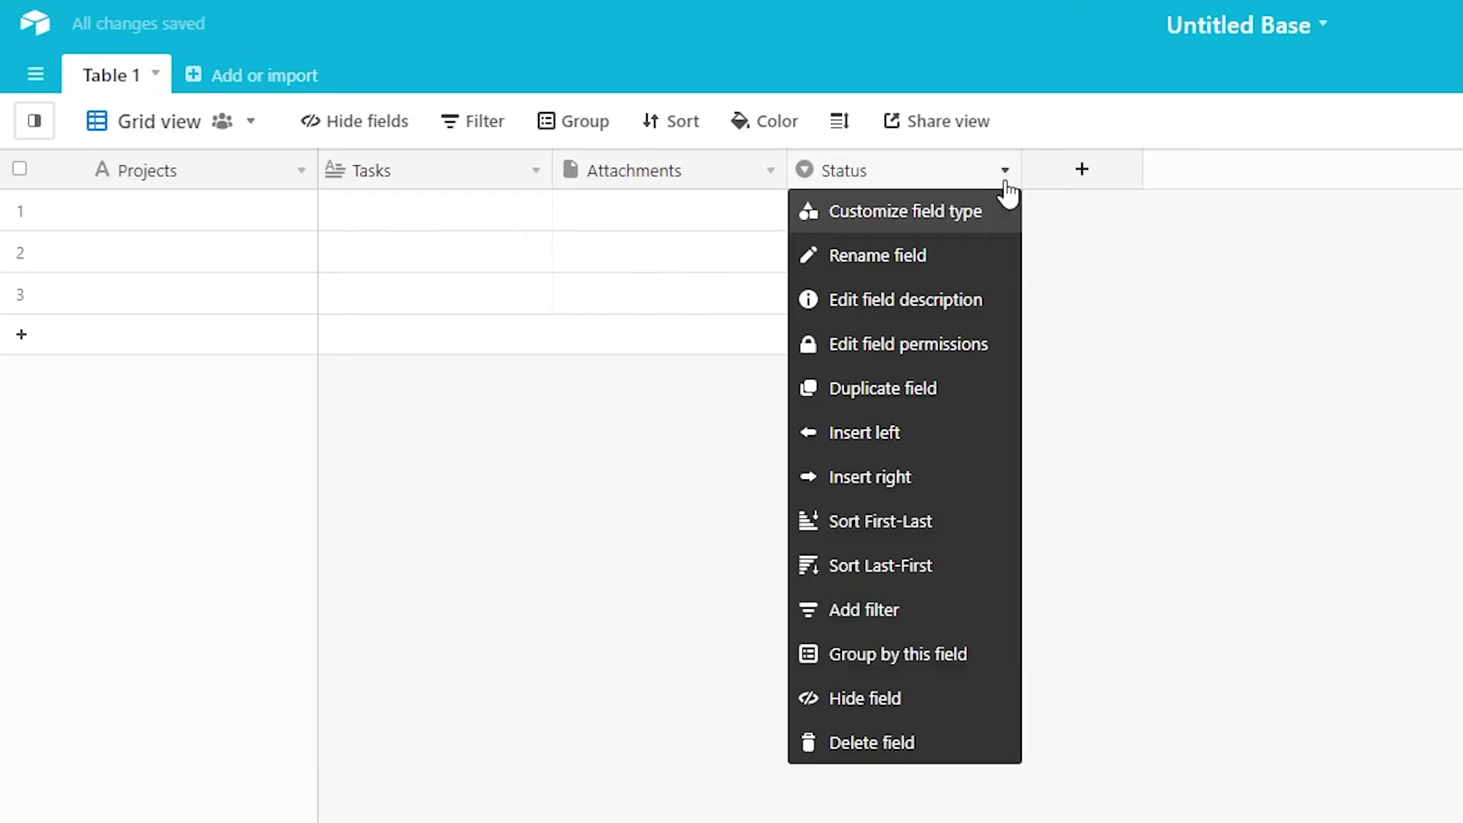
pyautogui.click(955, 268)
pyautogui.write('Deadlines')
# Add a checkbox field named Completed after the Deadlines field.
pyautogui.click(1082, 169)
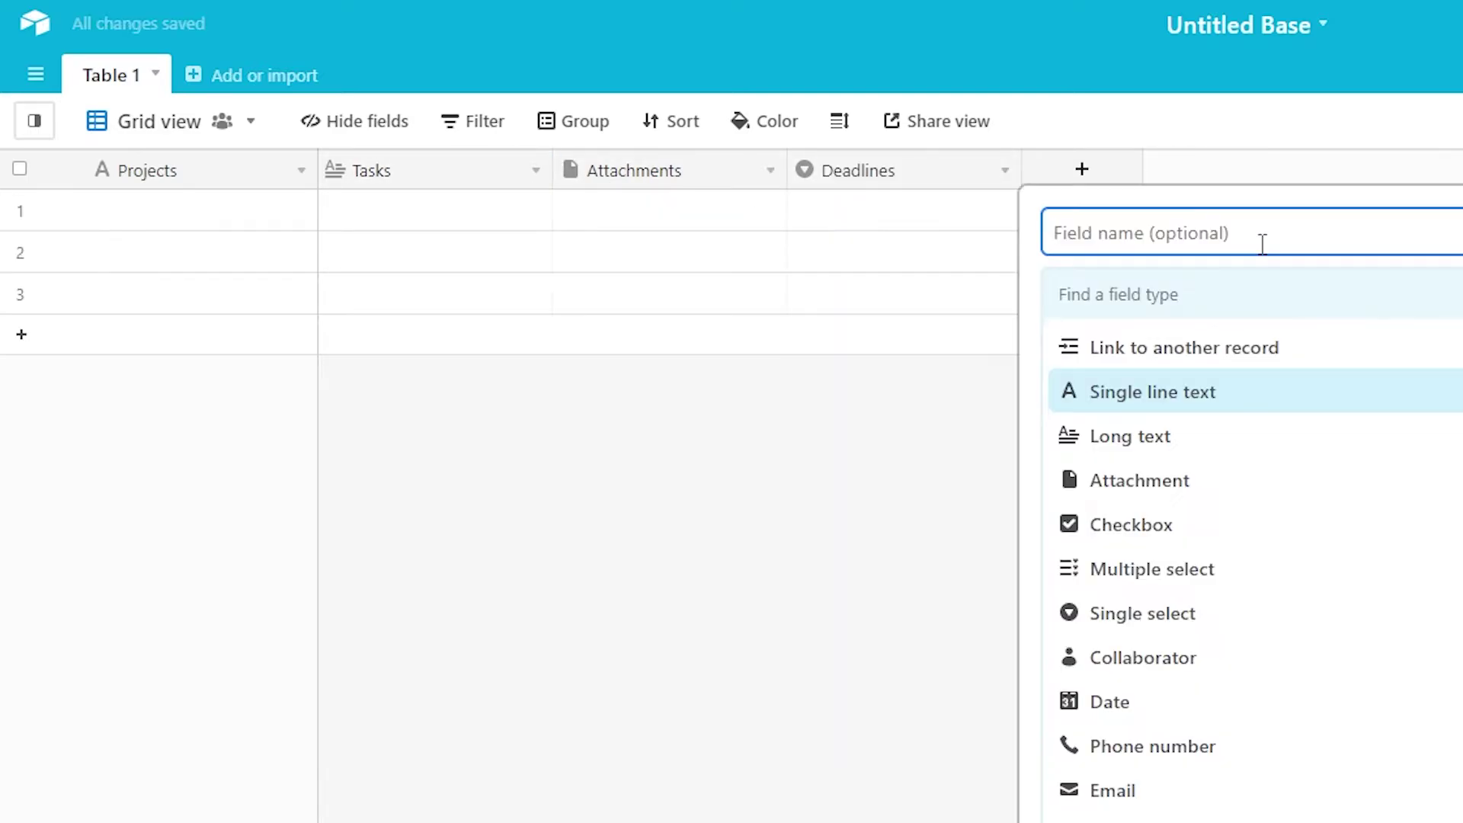
pyautogui.click(1238, 533)
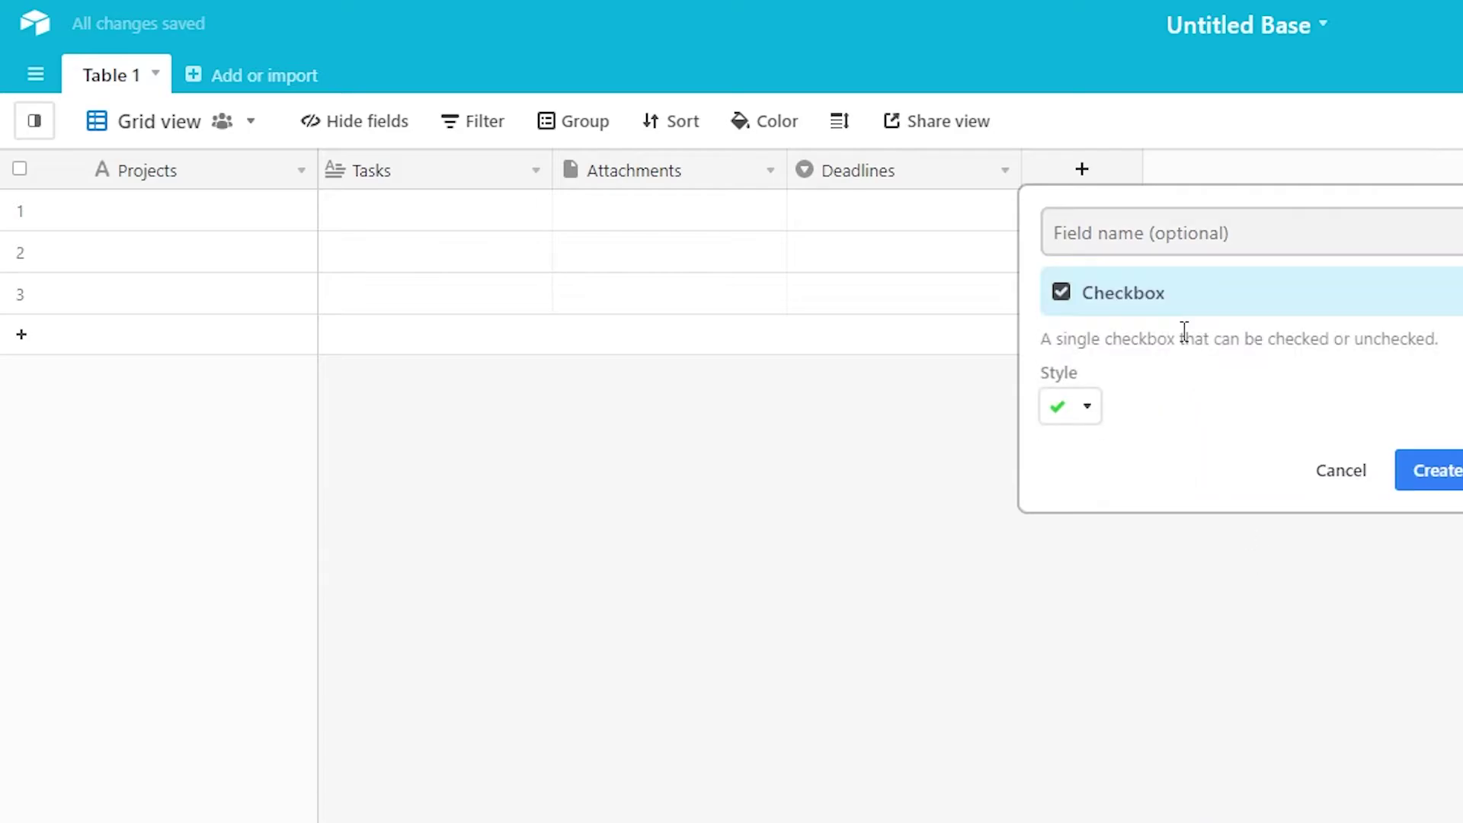
pyautogui.click(1155, 254)
pyautogui.write('Completed')
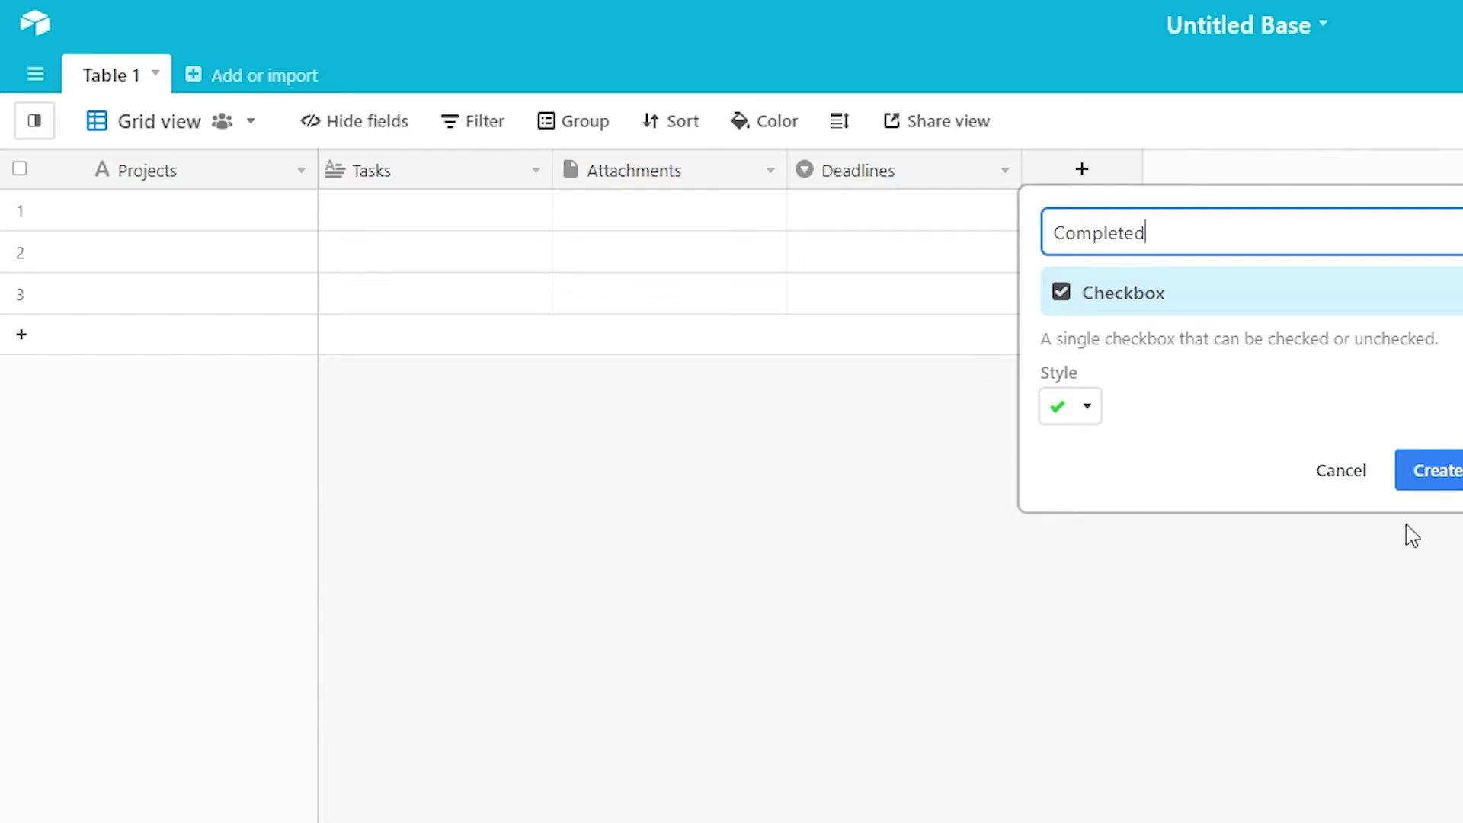
pyautogui.click(1428, 470)
pyautogui.click(409, 362)
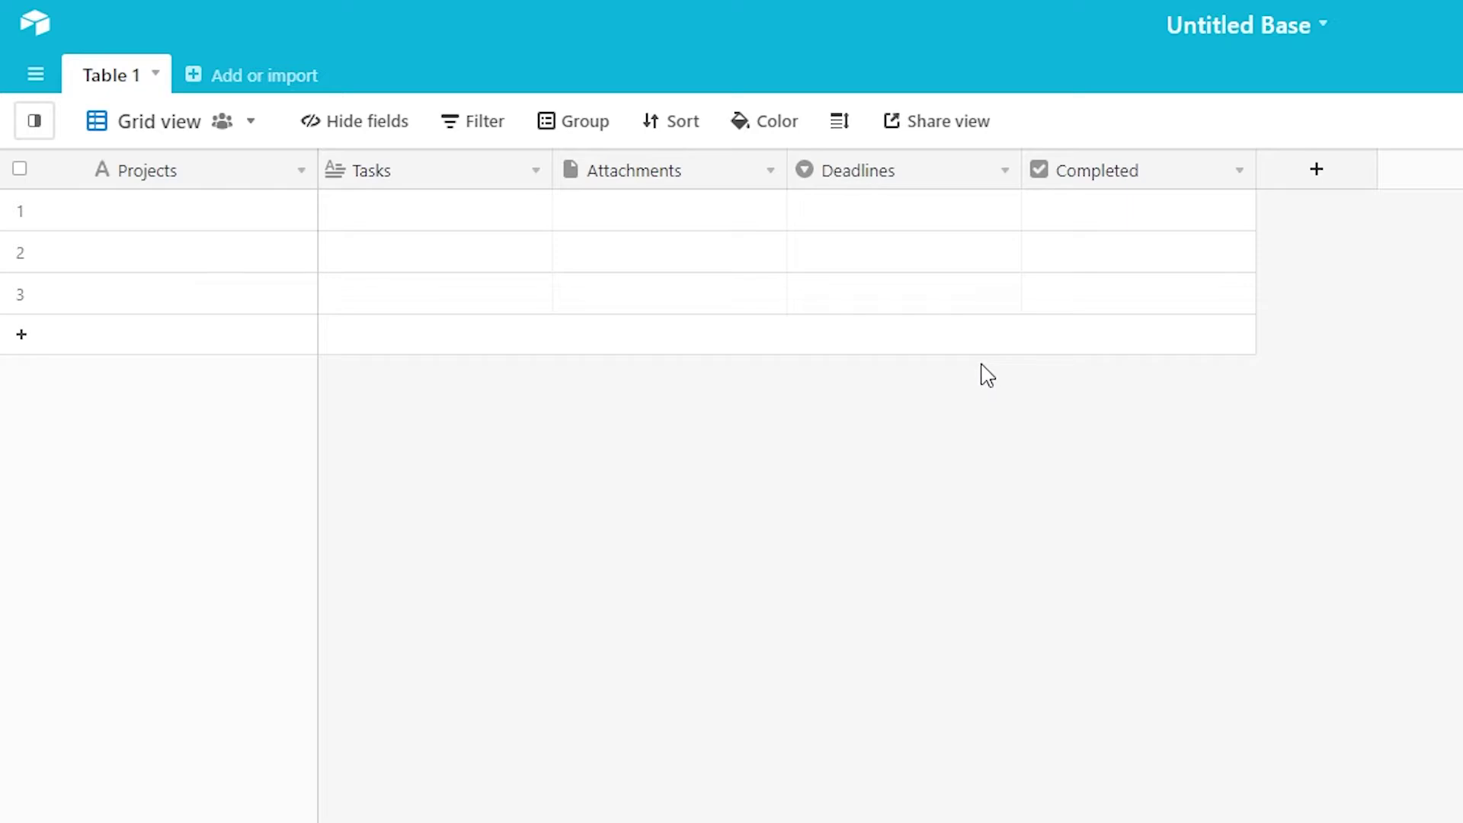
# Create a Kanban view of Table 1 stacked by Deadlines and look at its view options.
pyautogui.click(160, 122)
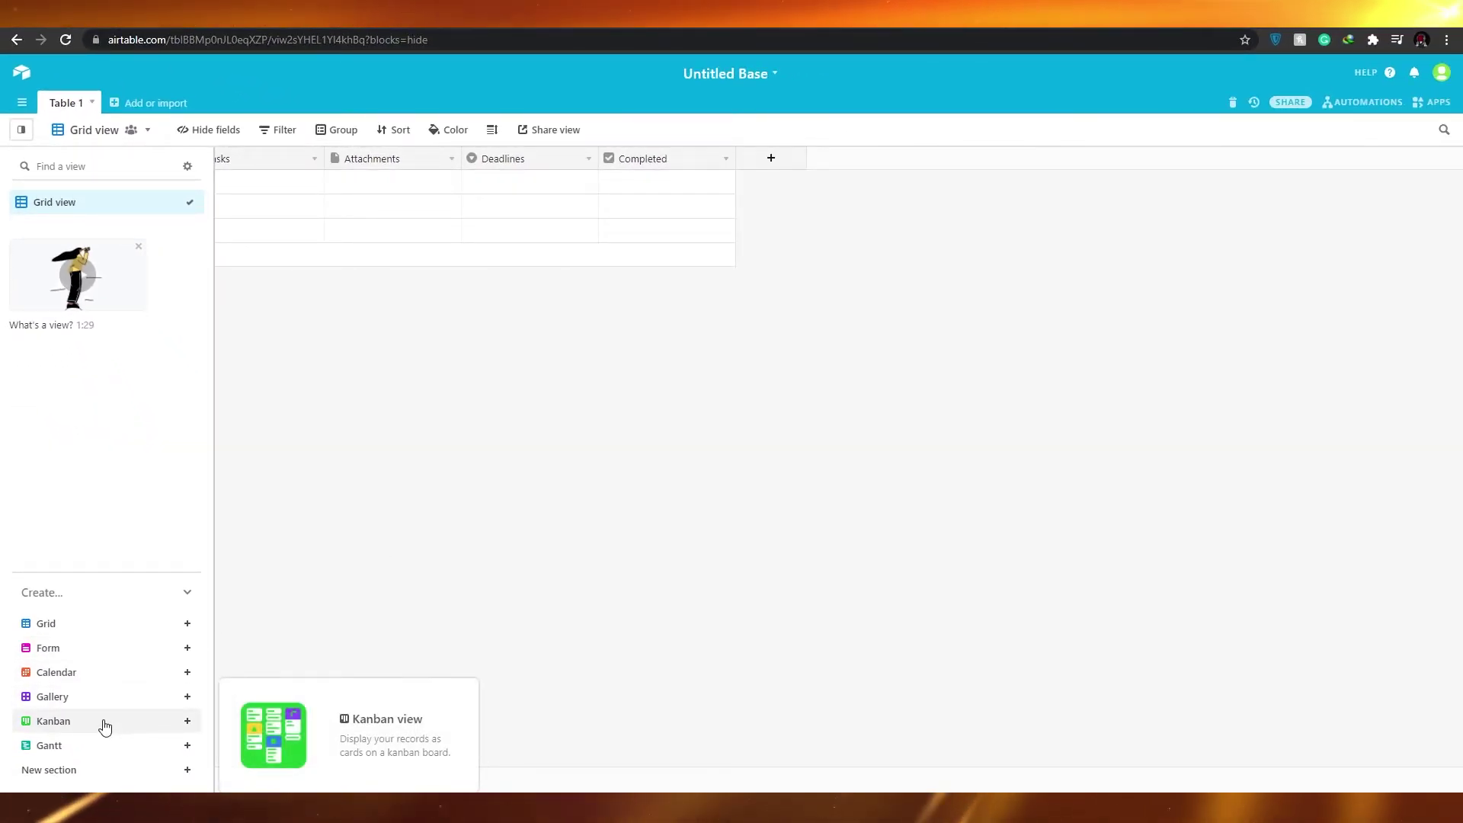
pyautogui.click(91, 721)
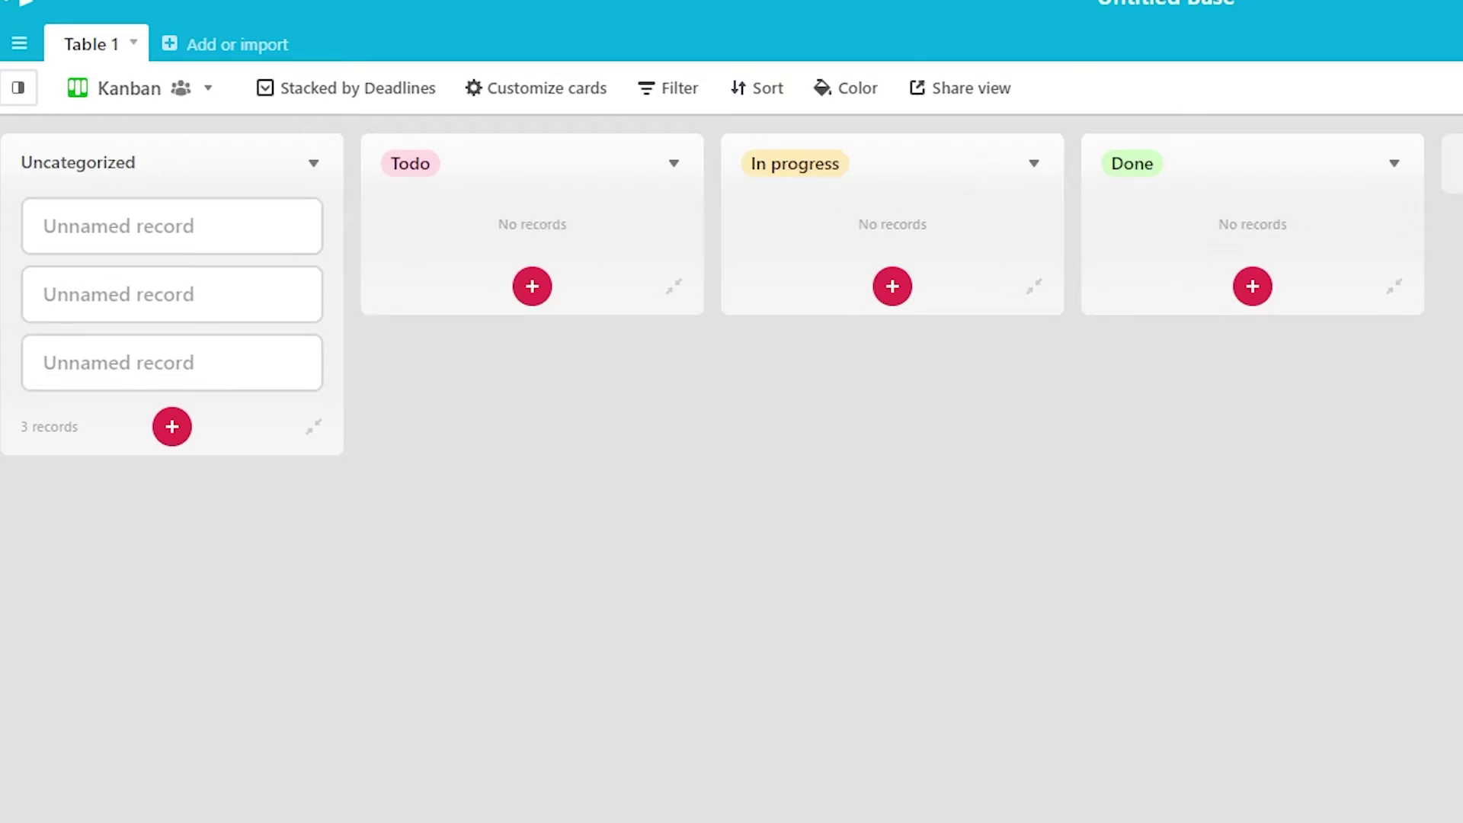
pyautogui.click(207, 88)
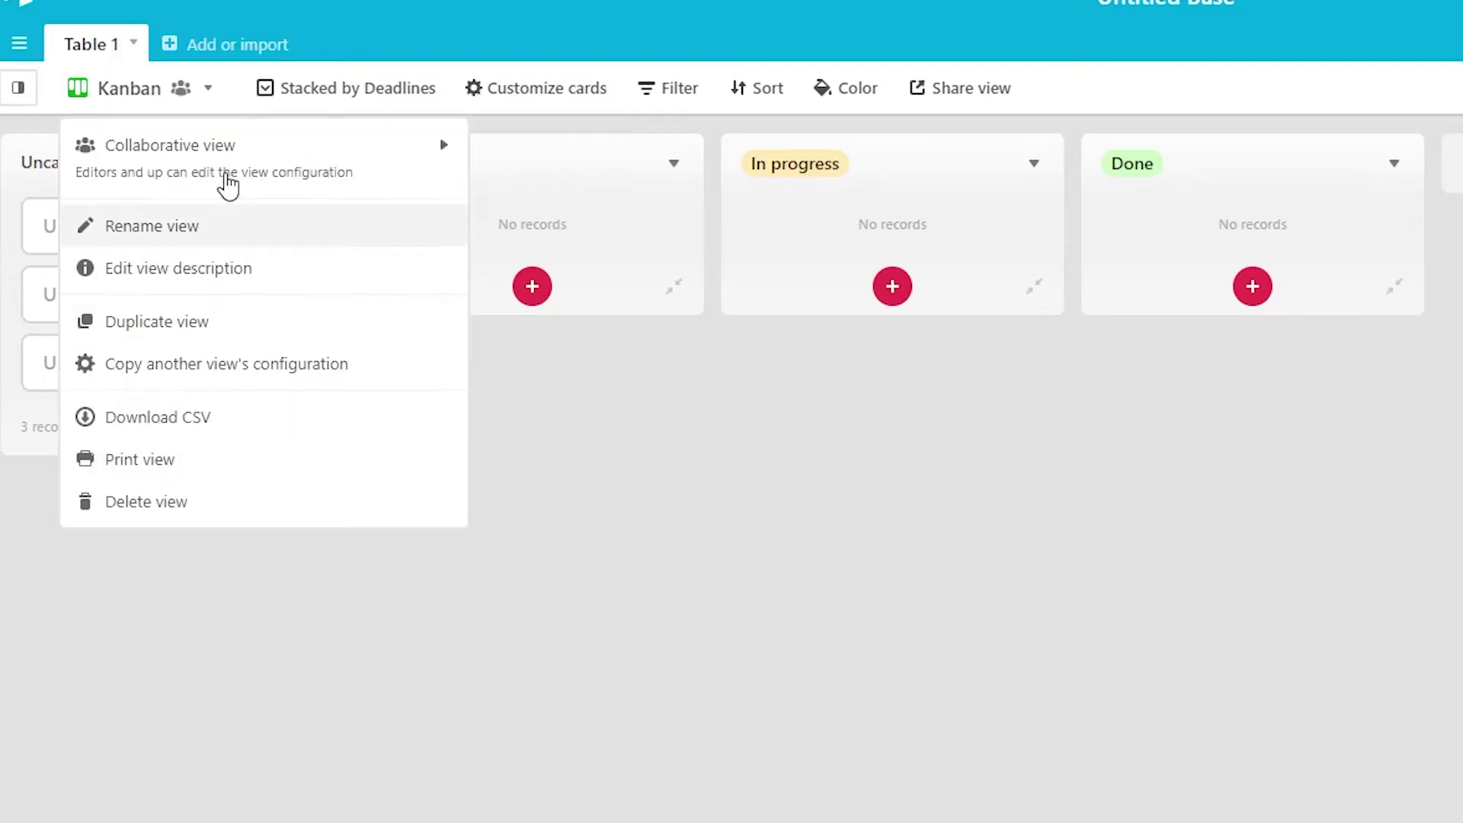
pyautogui.click(599, 157)
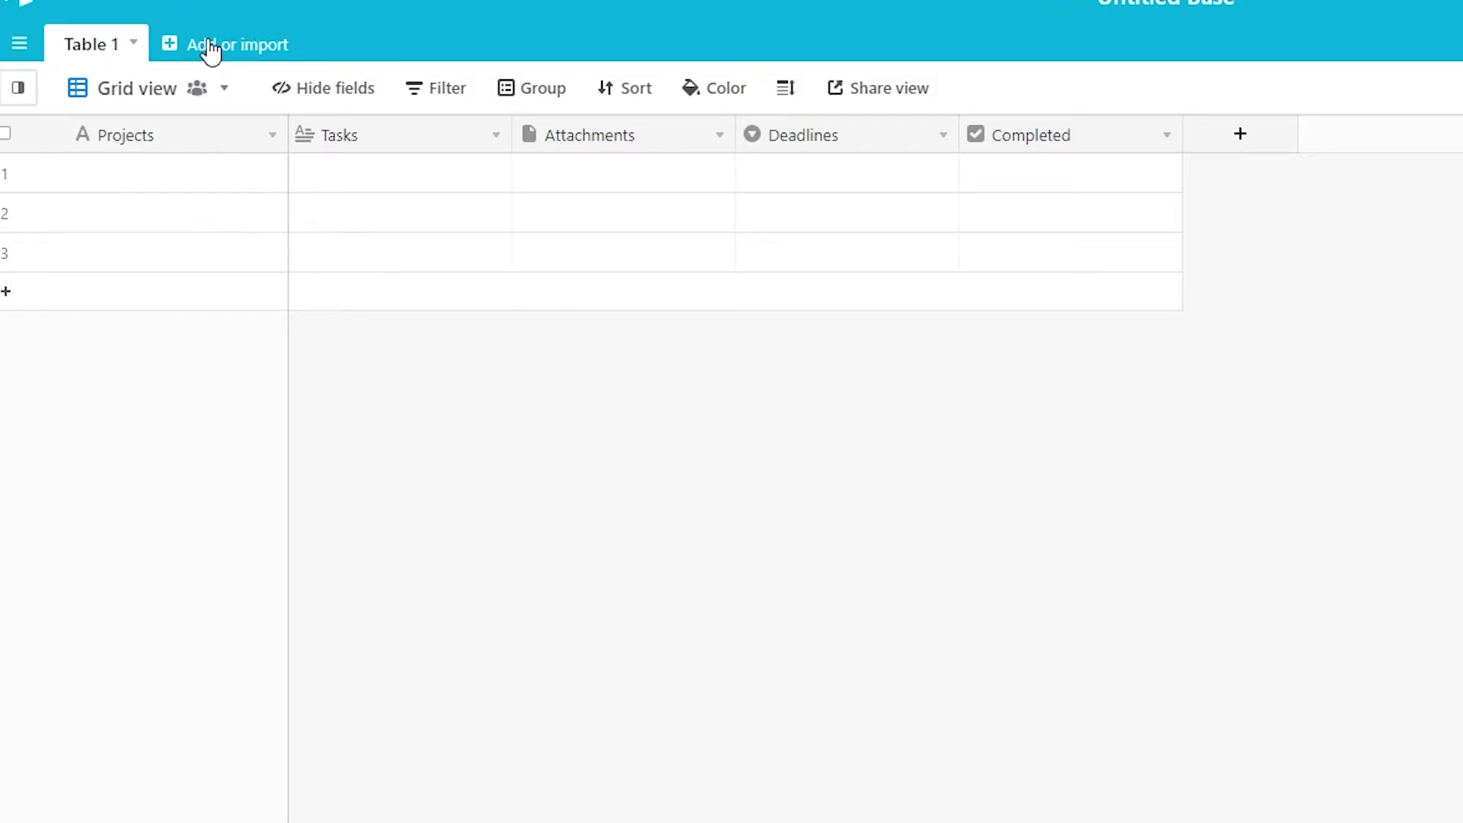
# Rename Table 1 as Video Production.
pyautogui.click(133, 45)
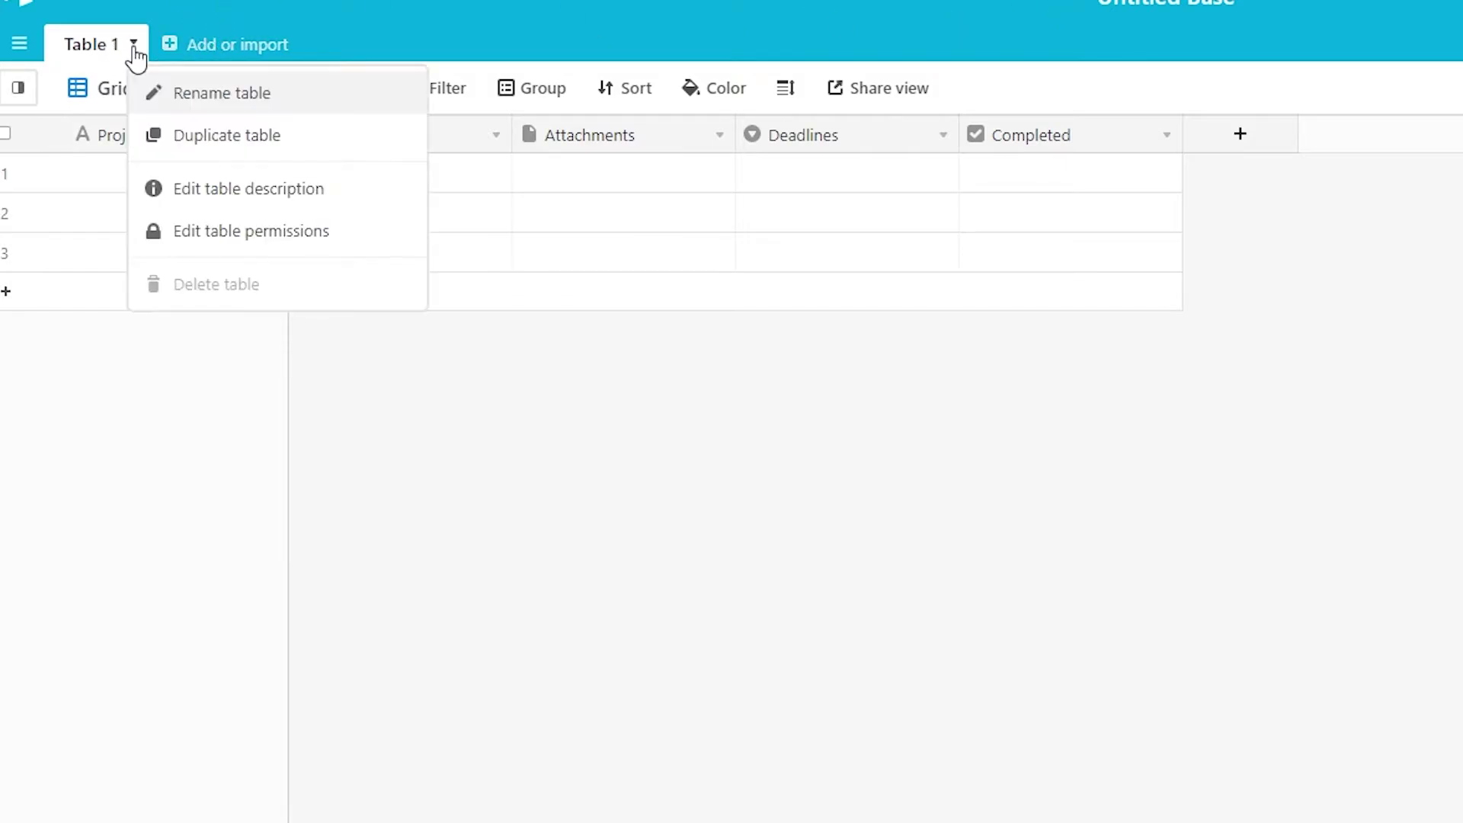
pyautogui.click(227, 103)
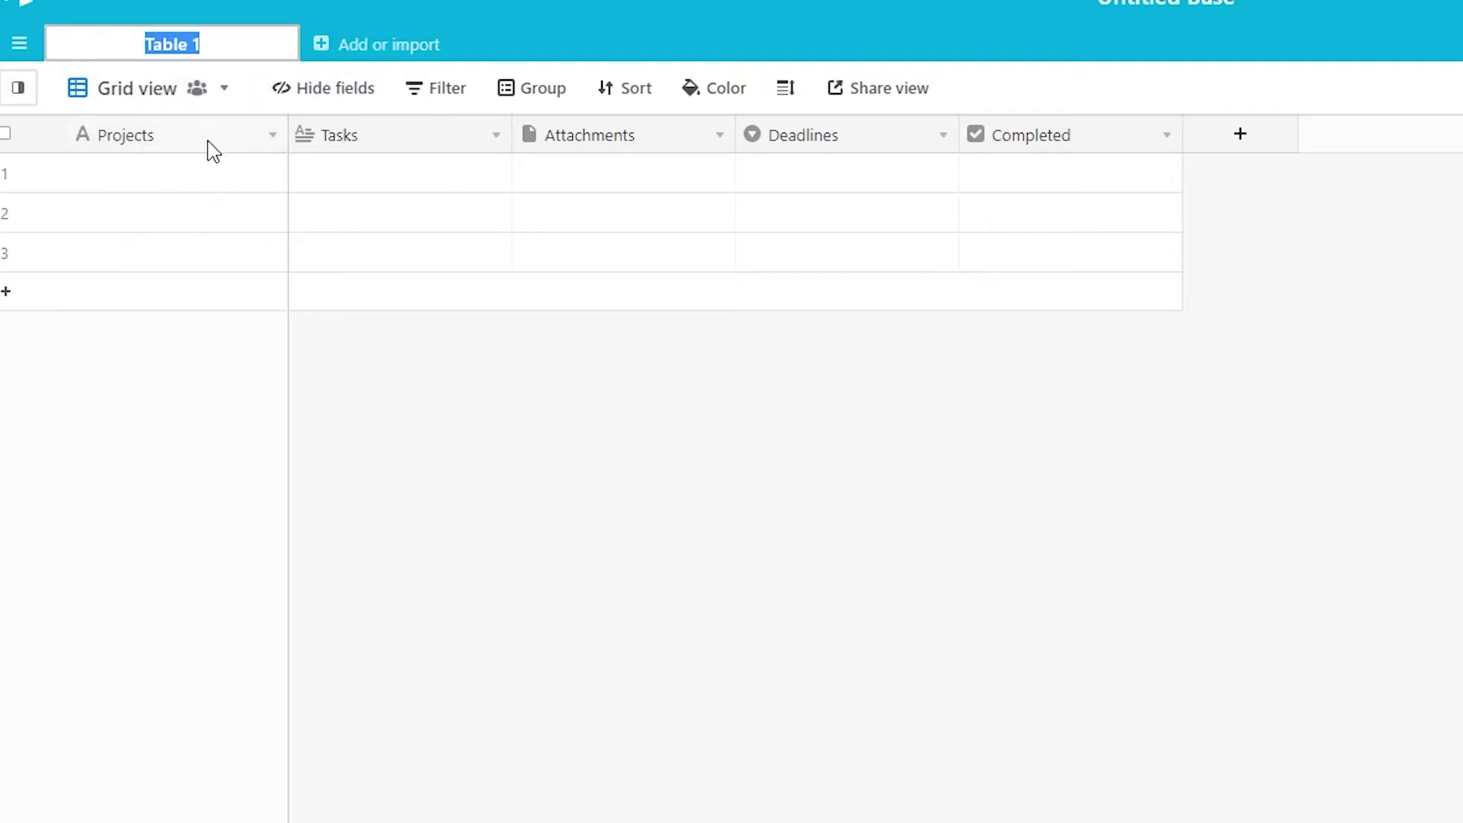
pyautogui.write('Vid')
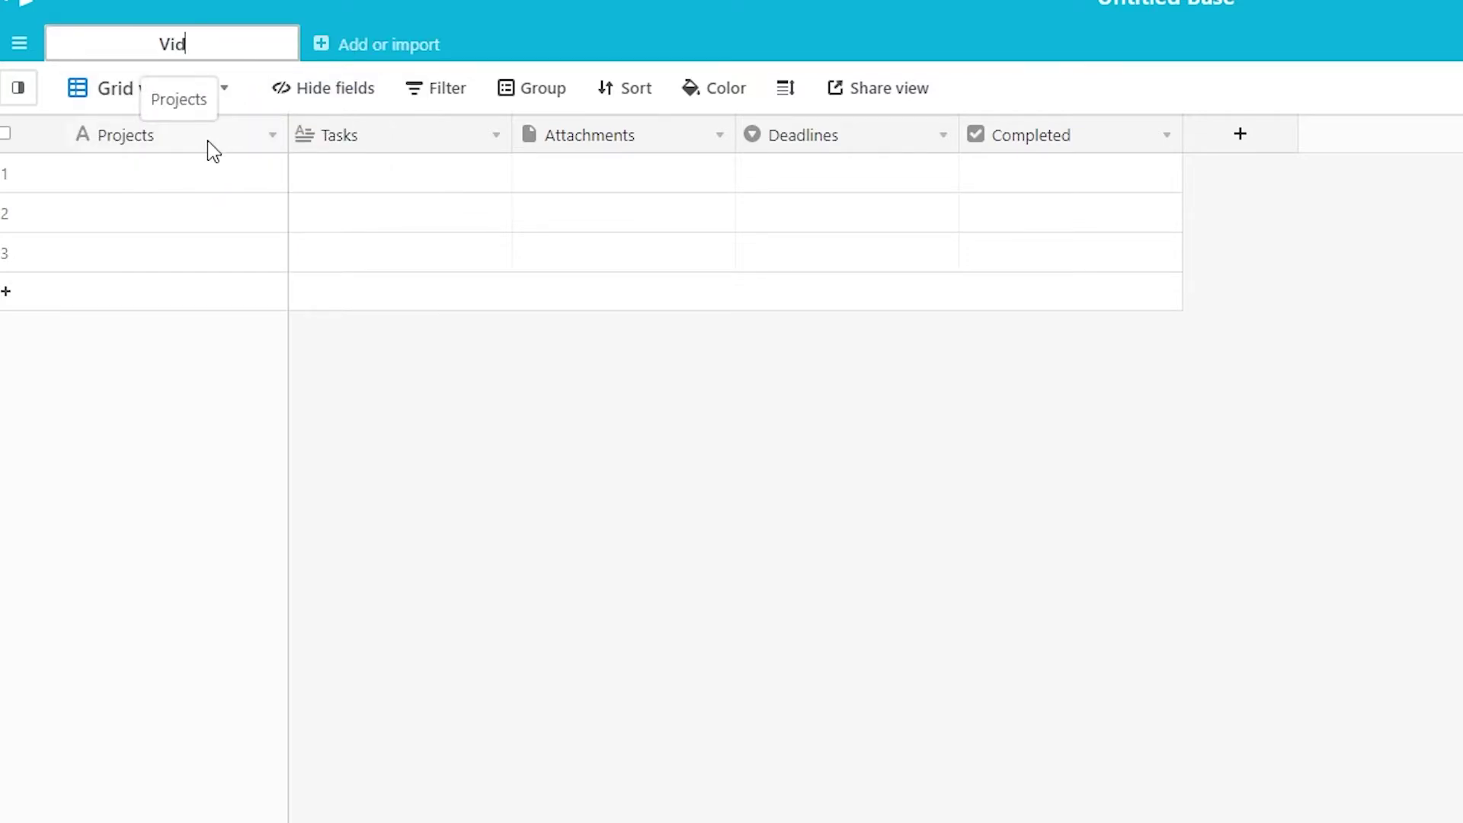
pyautogui.write('eo Pr')
pyautogui.press('BackSpace')
pyautogui.write('Production')
pyautogui.press('Return')
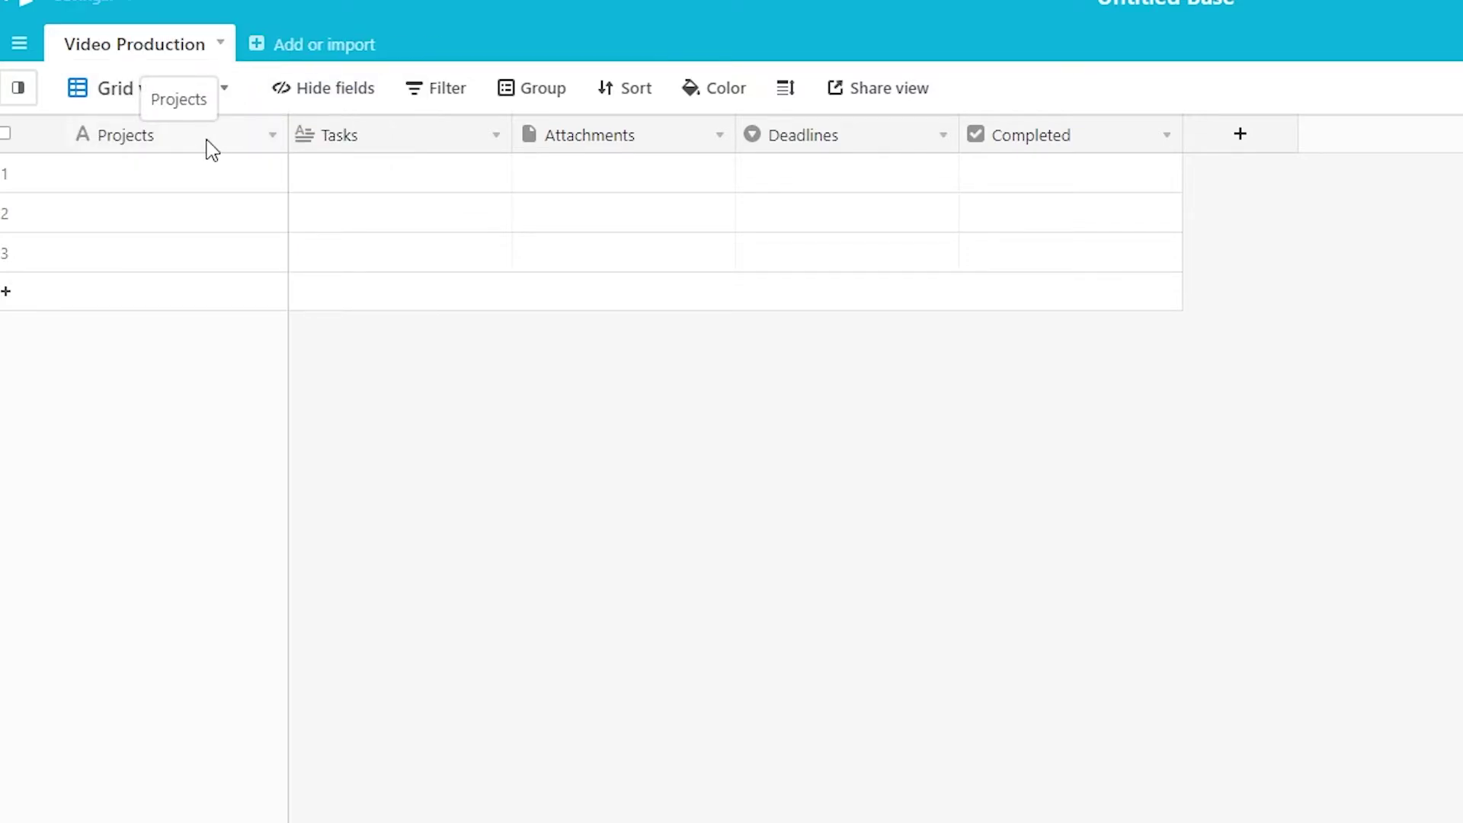
# Create an empty table in the base and name it Thumbnails.
pyautogui.click(309, 51)
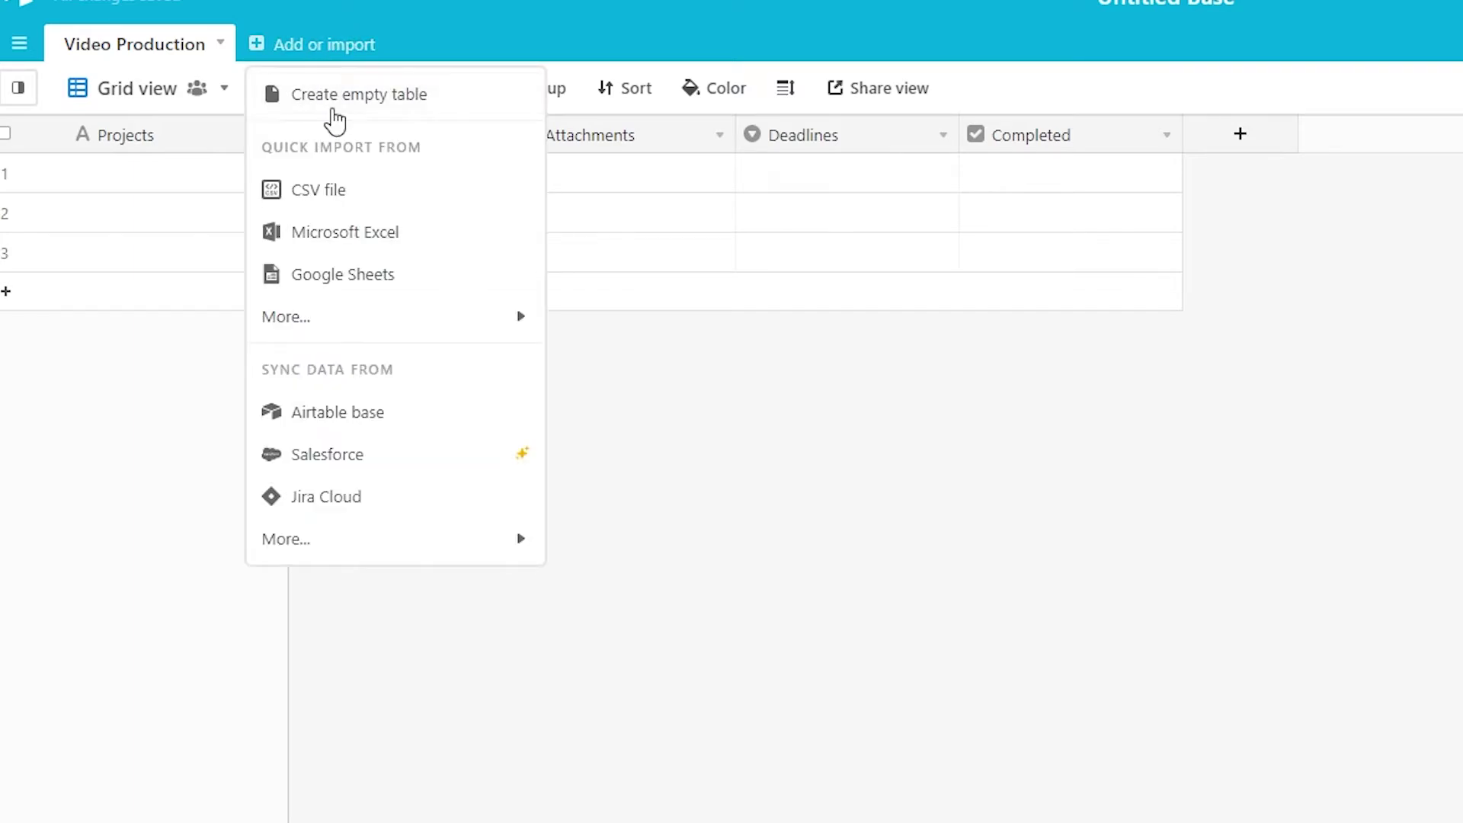
pyautogui.click(332, 111)
pyautogui.write('Thu')
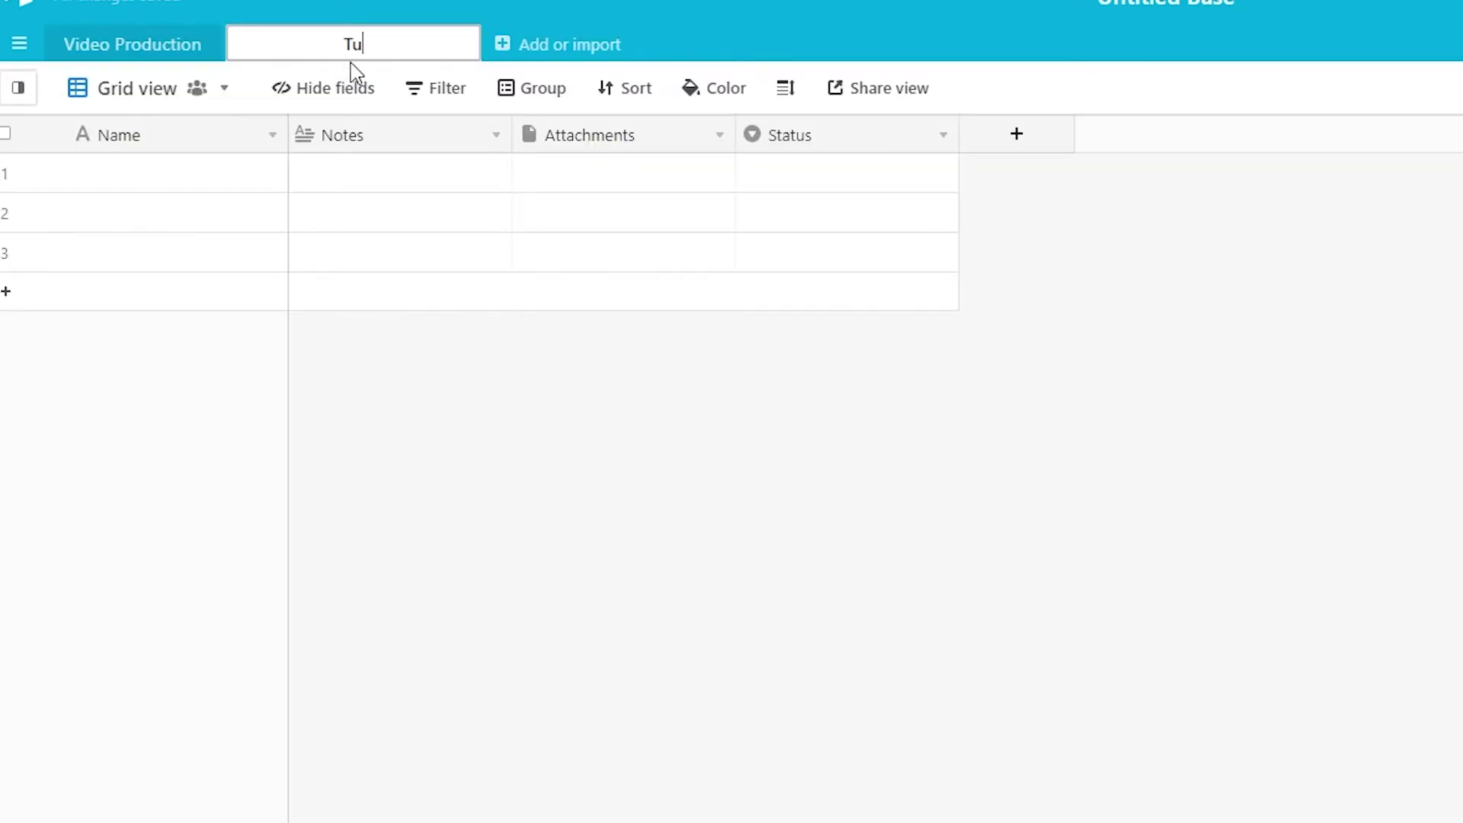
pyautogui.write('mb')
pyautogui.press('BackSpace')
pyautogui.press('BackSpace')
pyautogui.press('BackSpace')
pyautogui.write('humbnails')
pyautogui.press('Return')
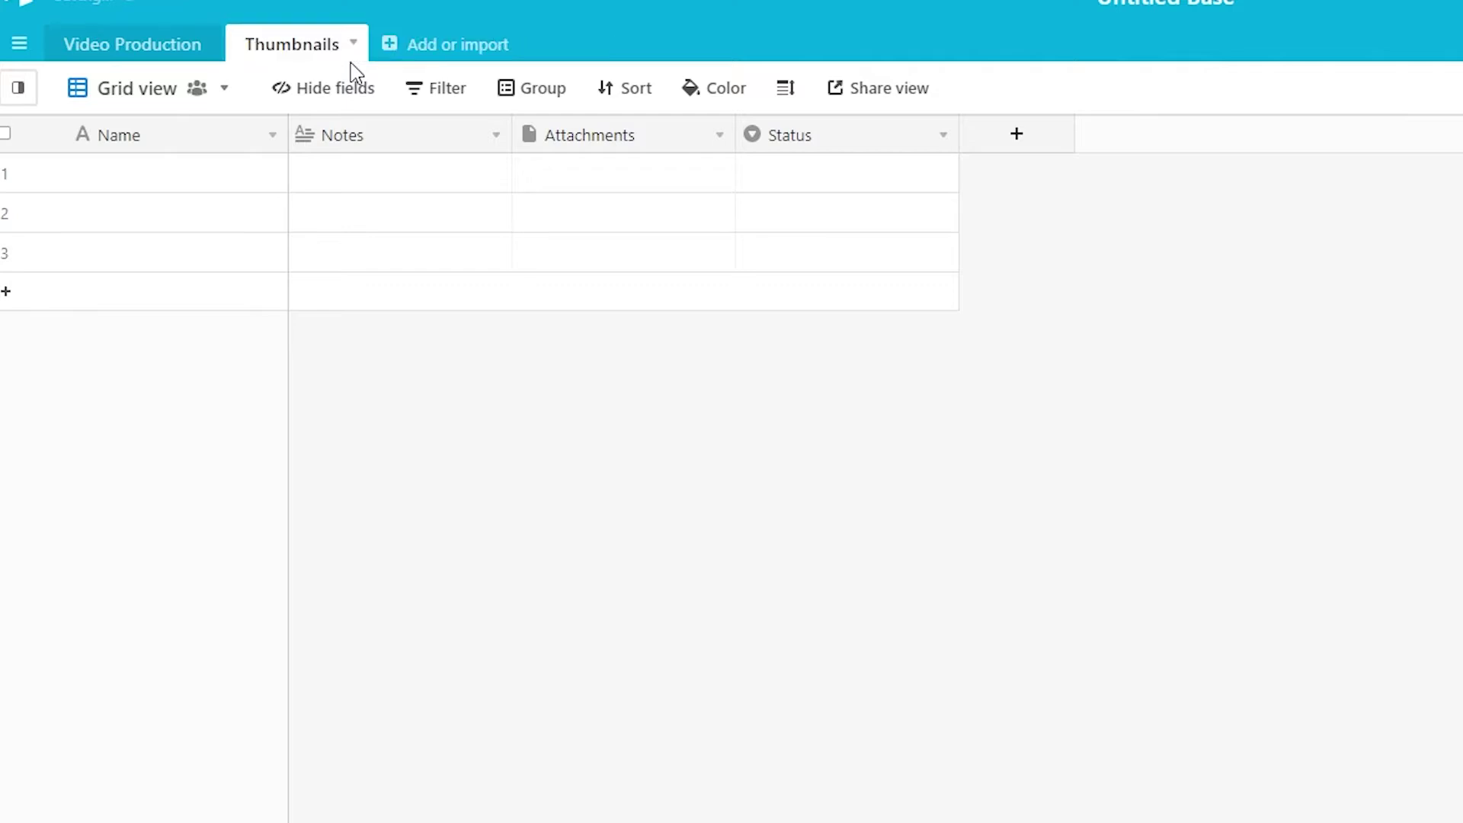
# Rename the Name field of the Thumbnails table to Projects.
pyautogui.click(178, 146)
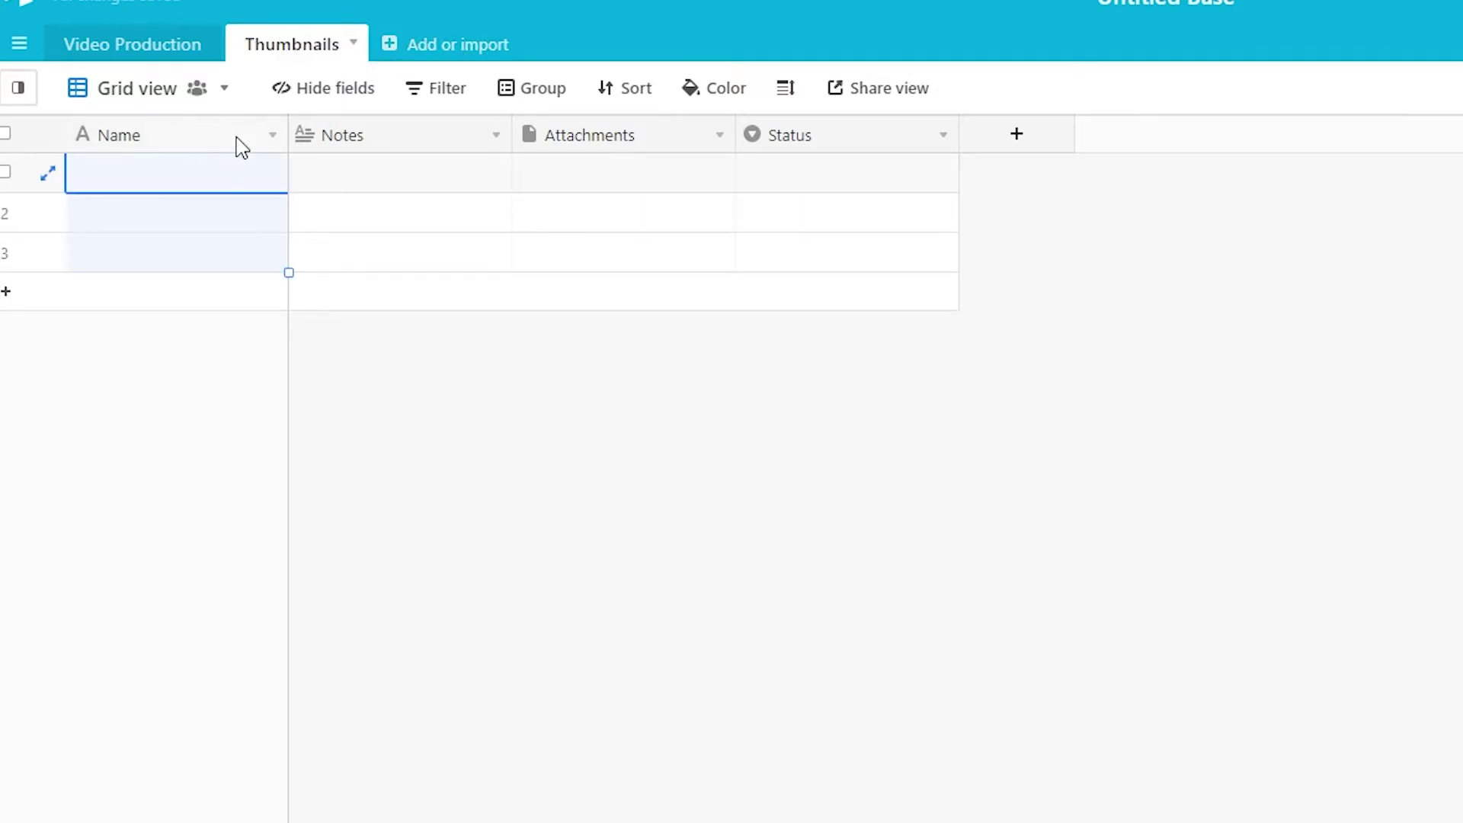
pyautogui.click(271, 135)
pyautogui.click(235, 220)
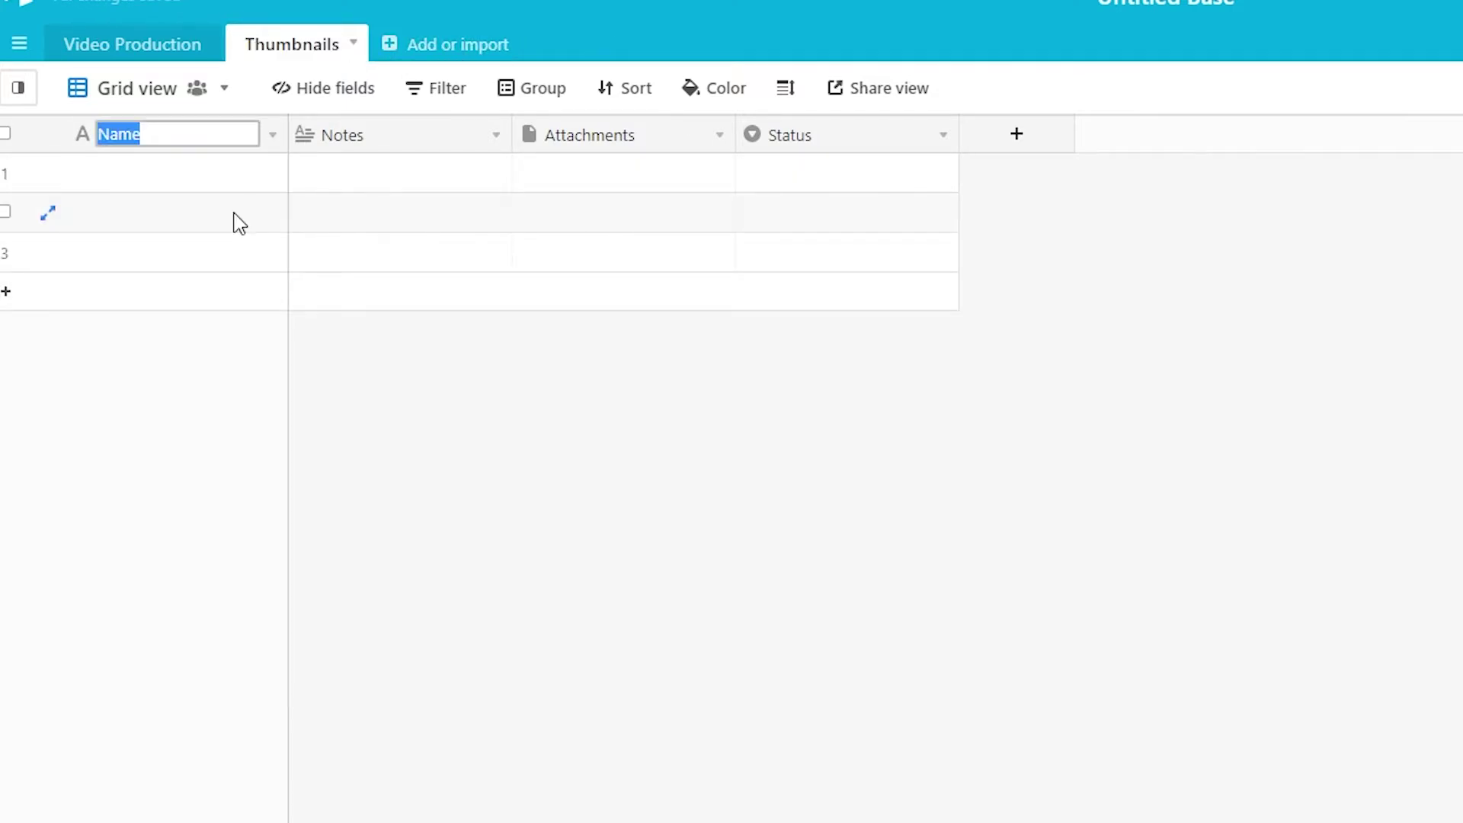
pyautogui.write('Projects')
pyautogui.click(454, 144)
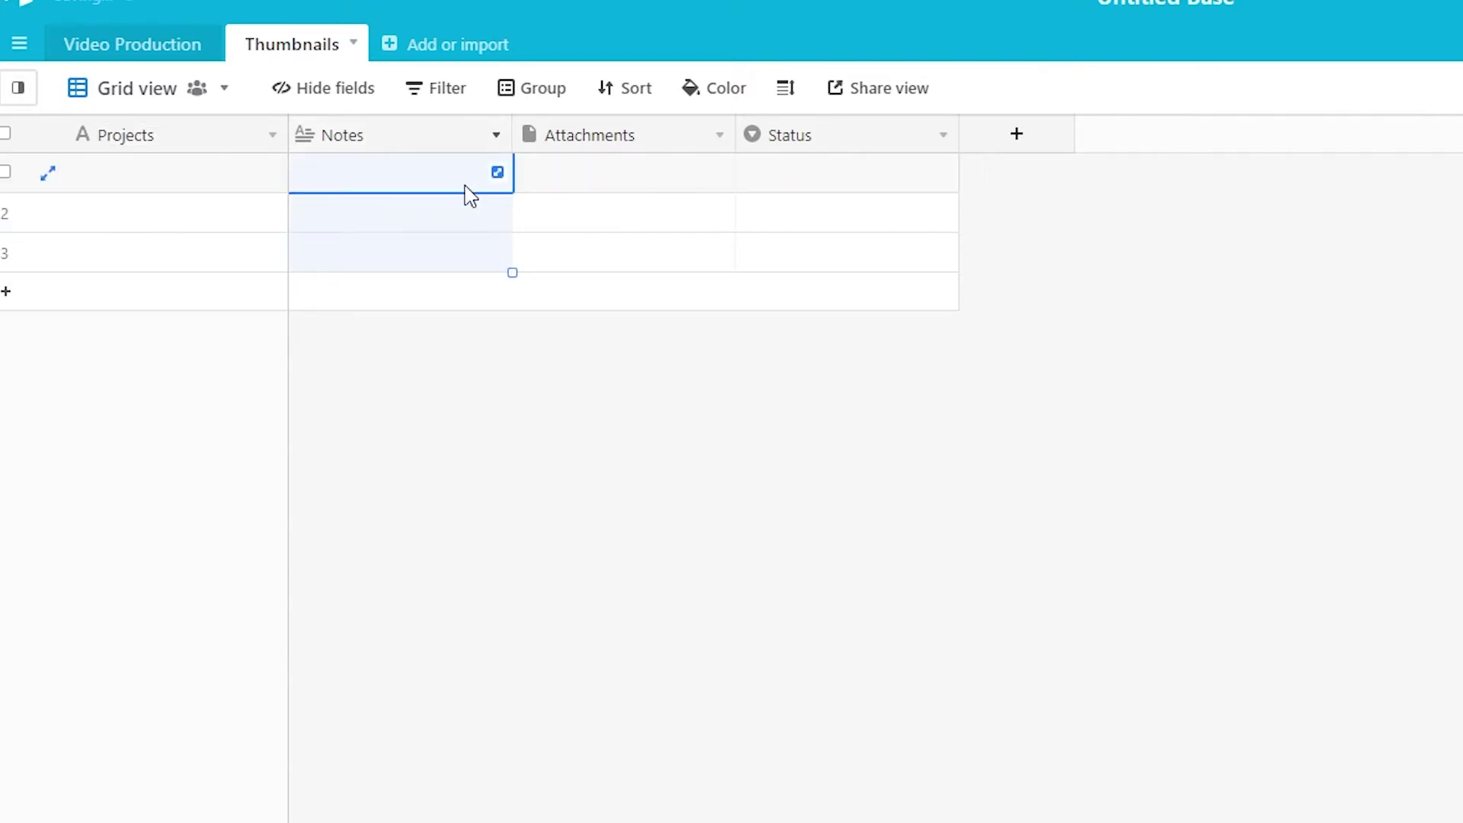
pyautogui.click(497, 137)
pyautogui.click(717, 137)
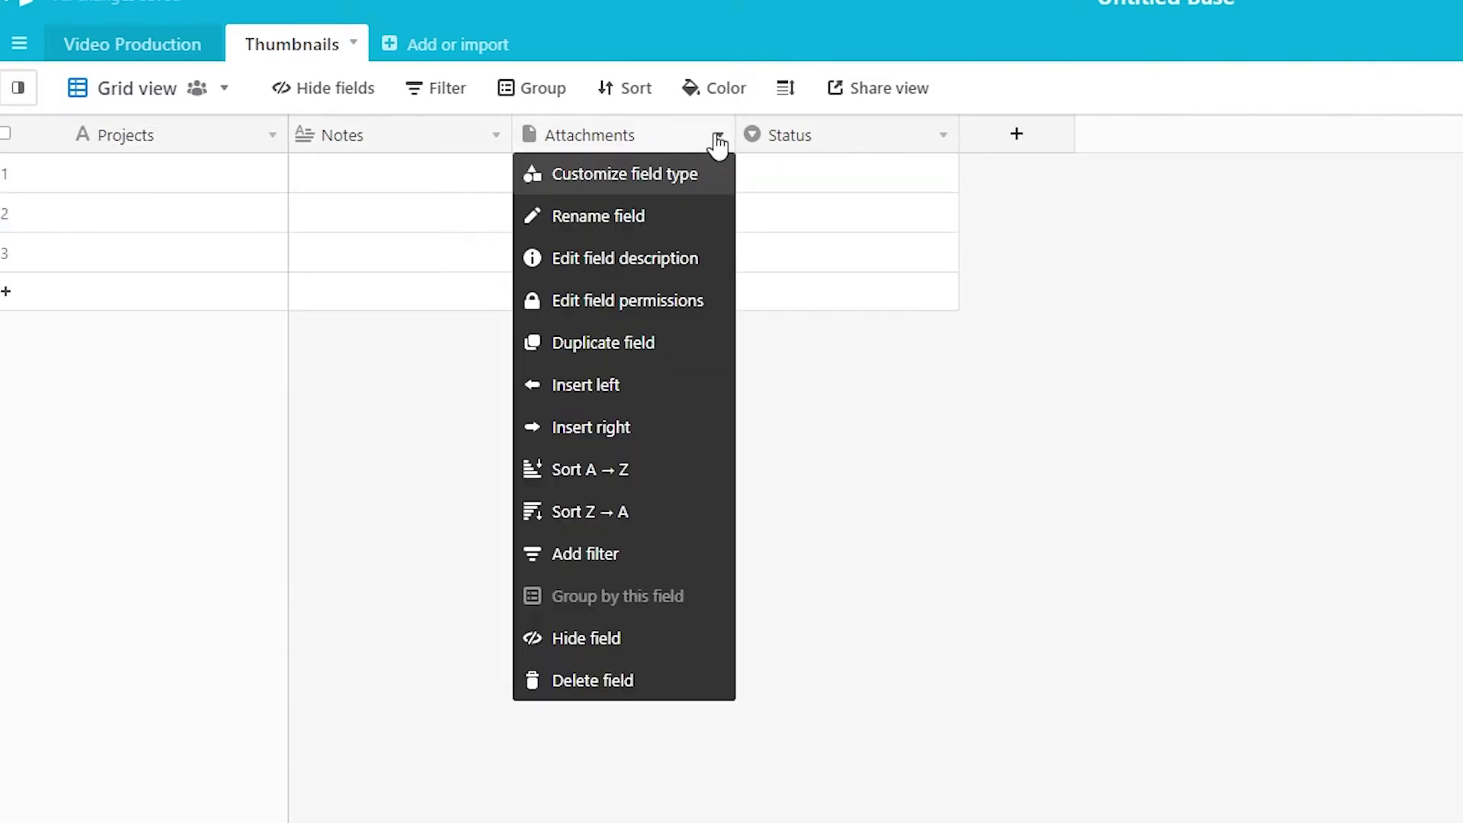
pyautogui.click(1148, 402)
pyautogui.click(942, 137)
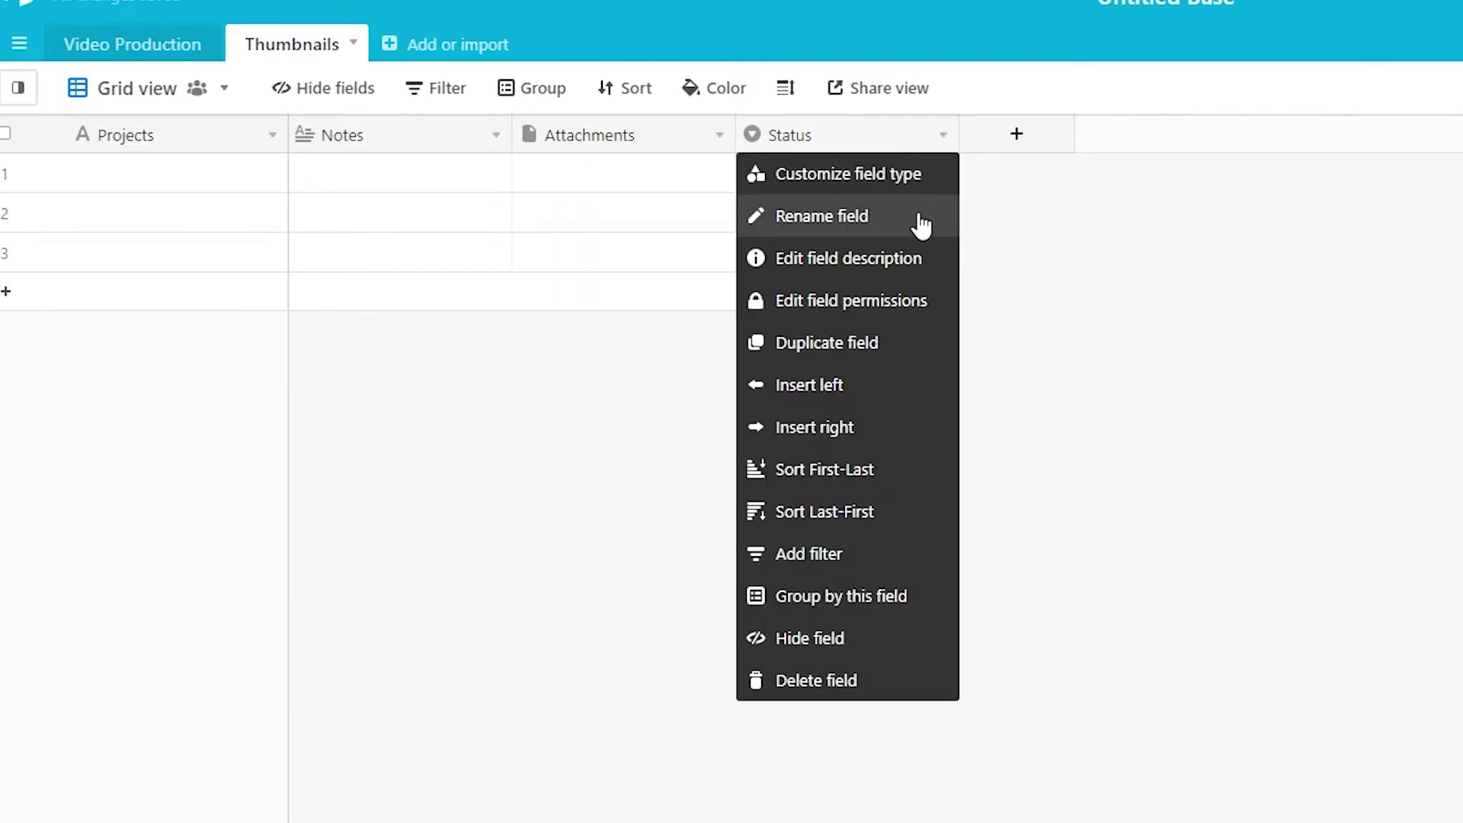
pyautogui.click(797, 144)
# Rename the Status field of the Thumbnails table to Deadline.
pyautogui.click(939, 145)
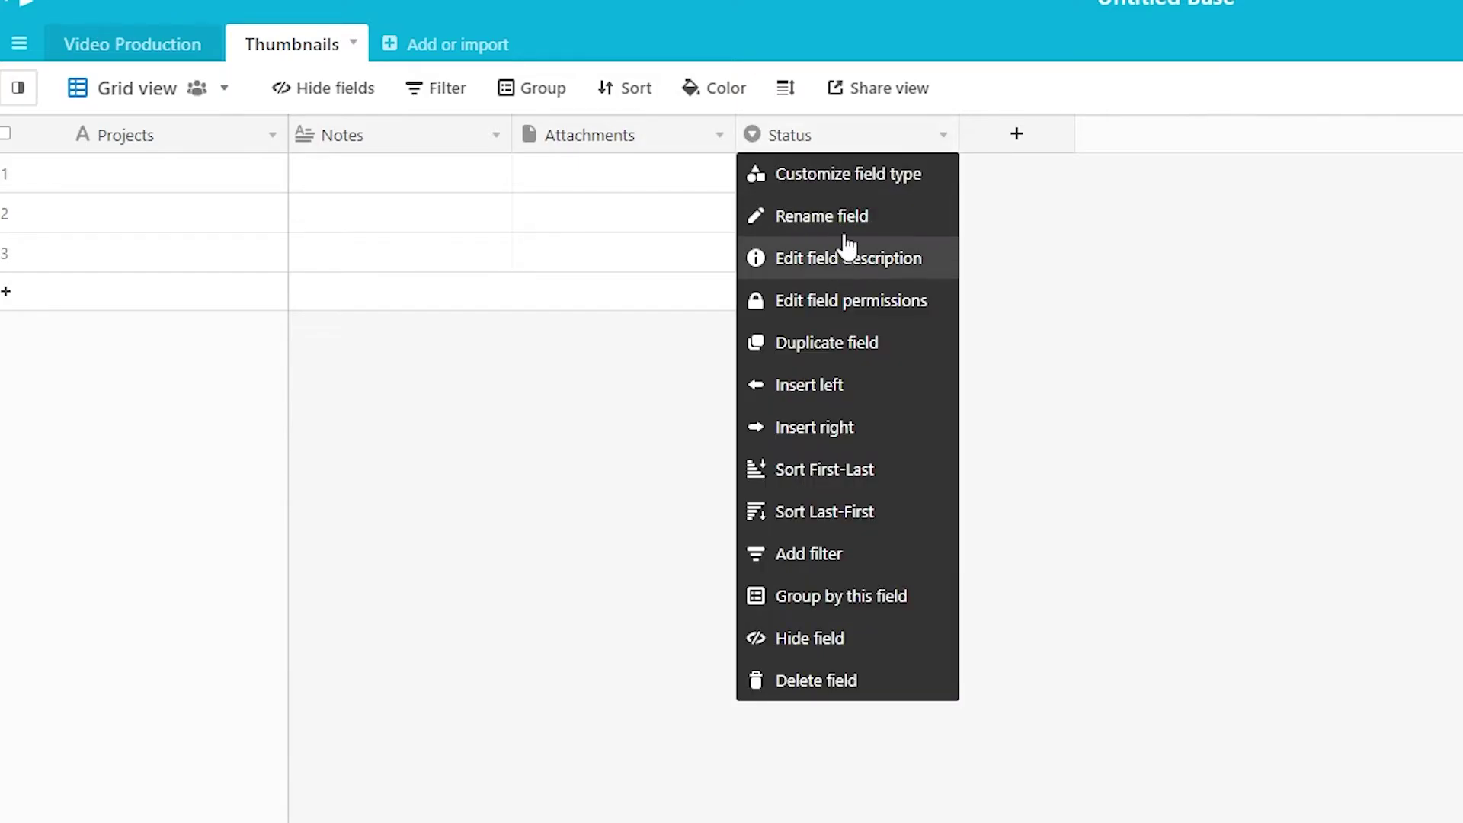
pyautogui.click(841, 215)
pyautogui.write('Deadline')
# Add a checkbox field named Completed to the Thumbnails table.
pyautogui.click(1011, 149)
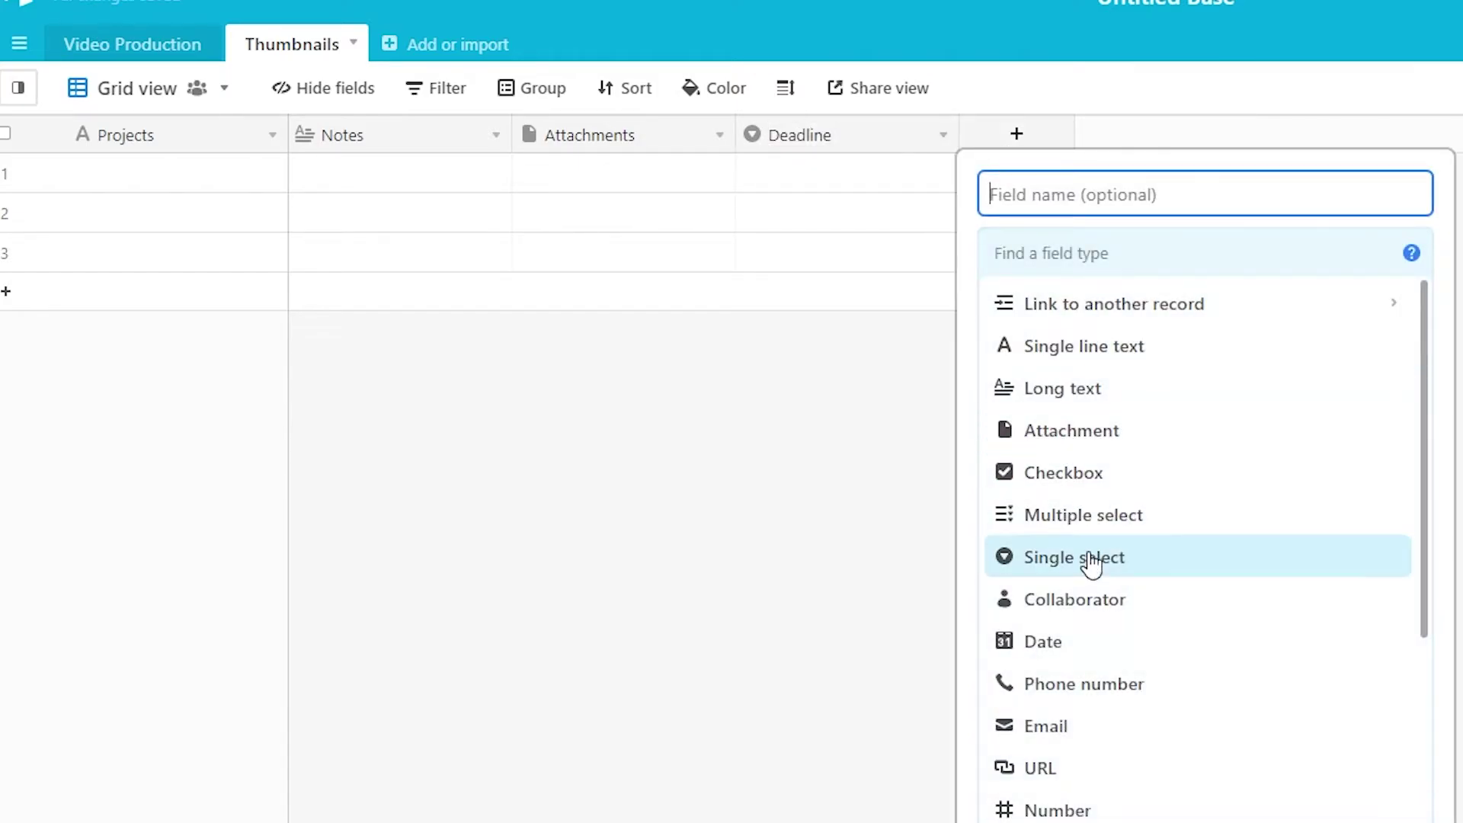
pyautogui.click(1112, 477)
pyautogui.click(1110, 199)
pyautogui.write('Completed')
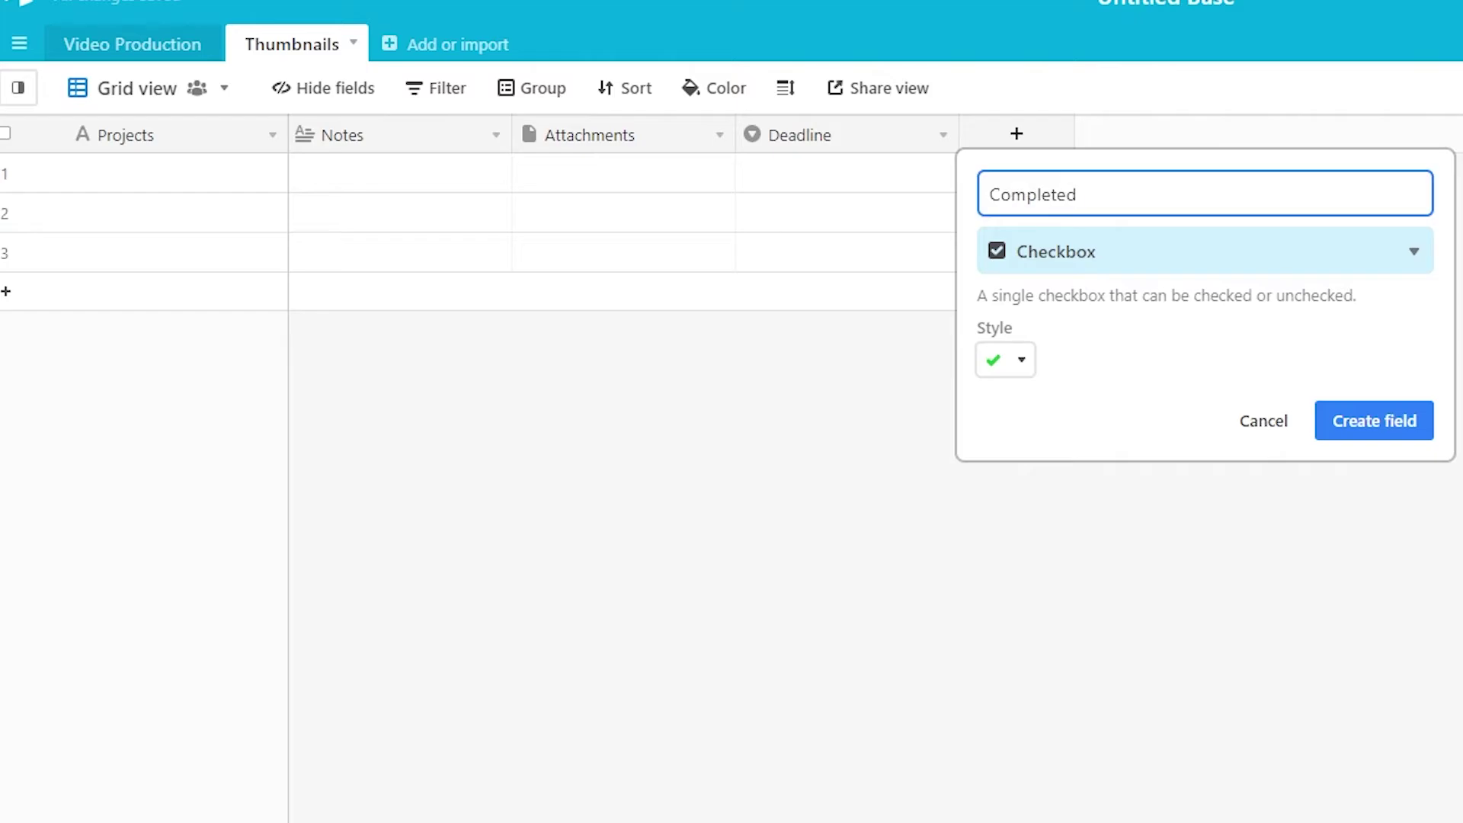
pyautogui.click(1407, 431)
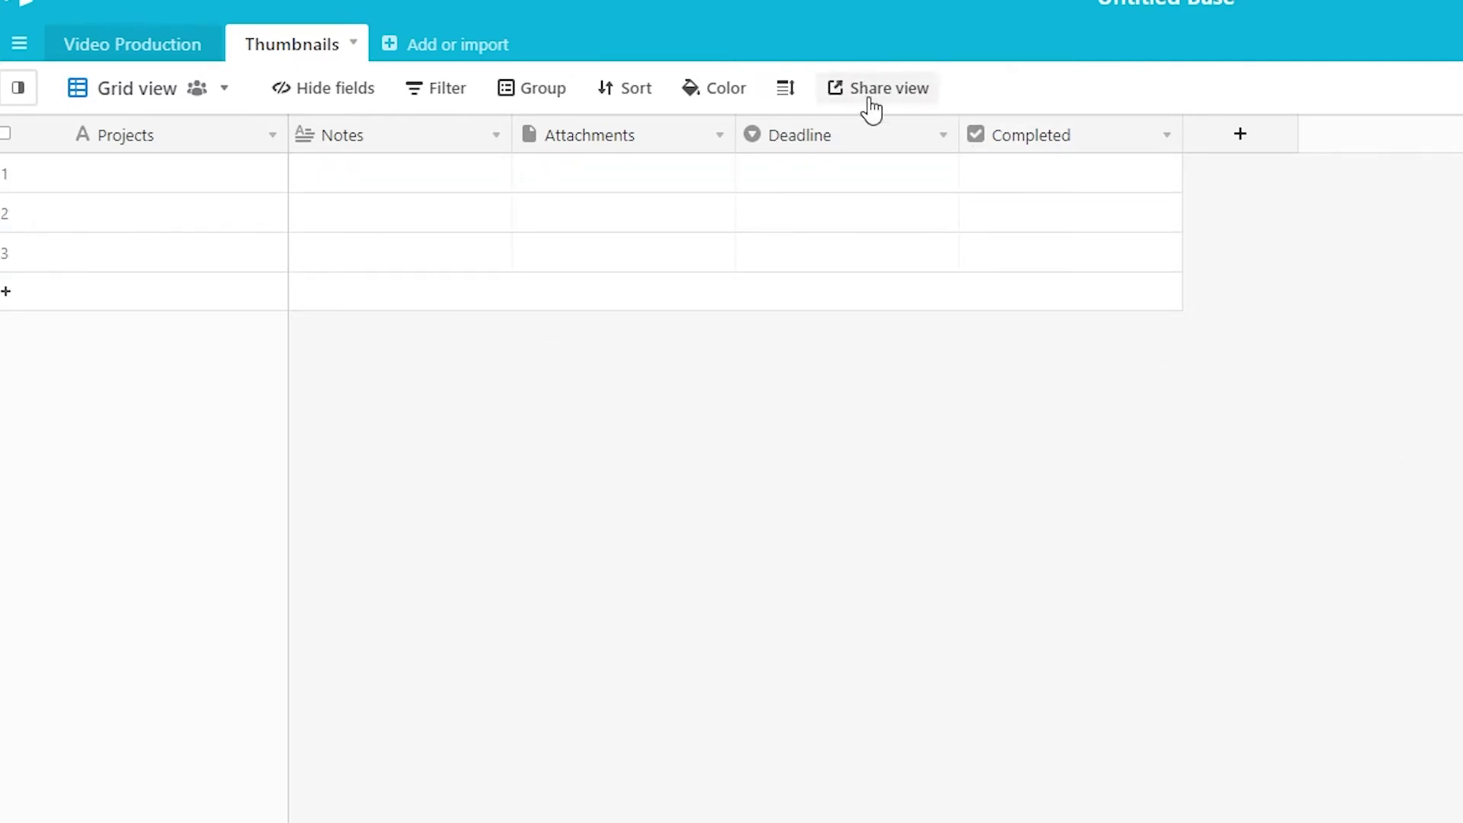
# Color the Thumbnails records by the Deadline select field and look at the color choices for Todo.
pyautogui.click(726, 99)
pyautogui.click(694, 46)
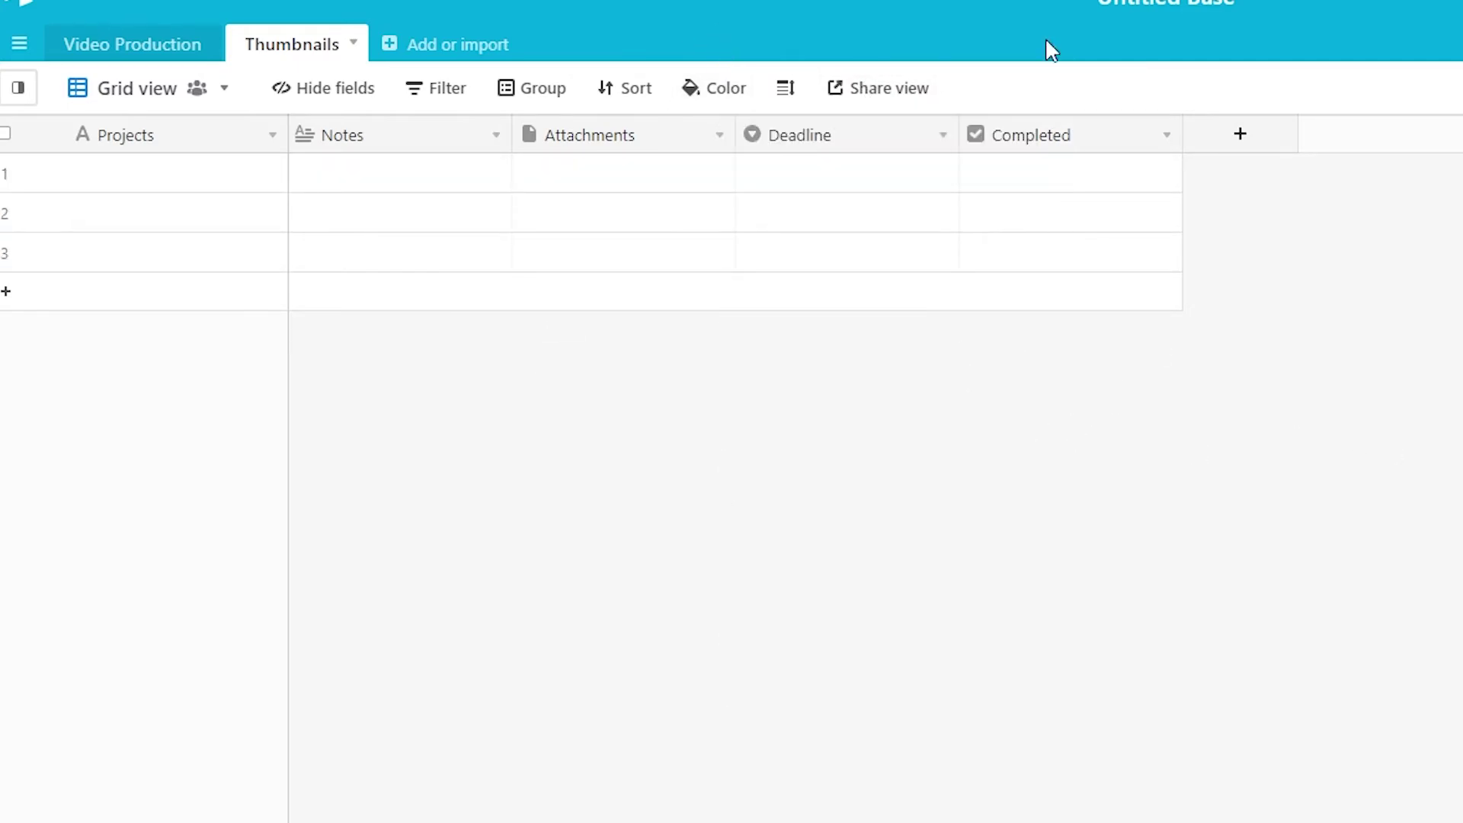
pyautogui.click(725, 95)
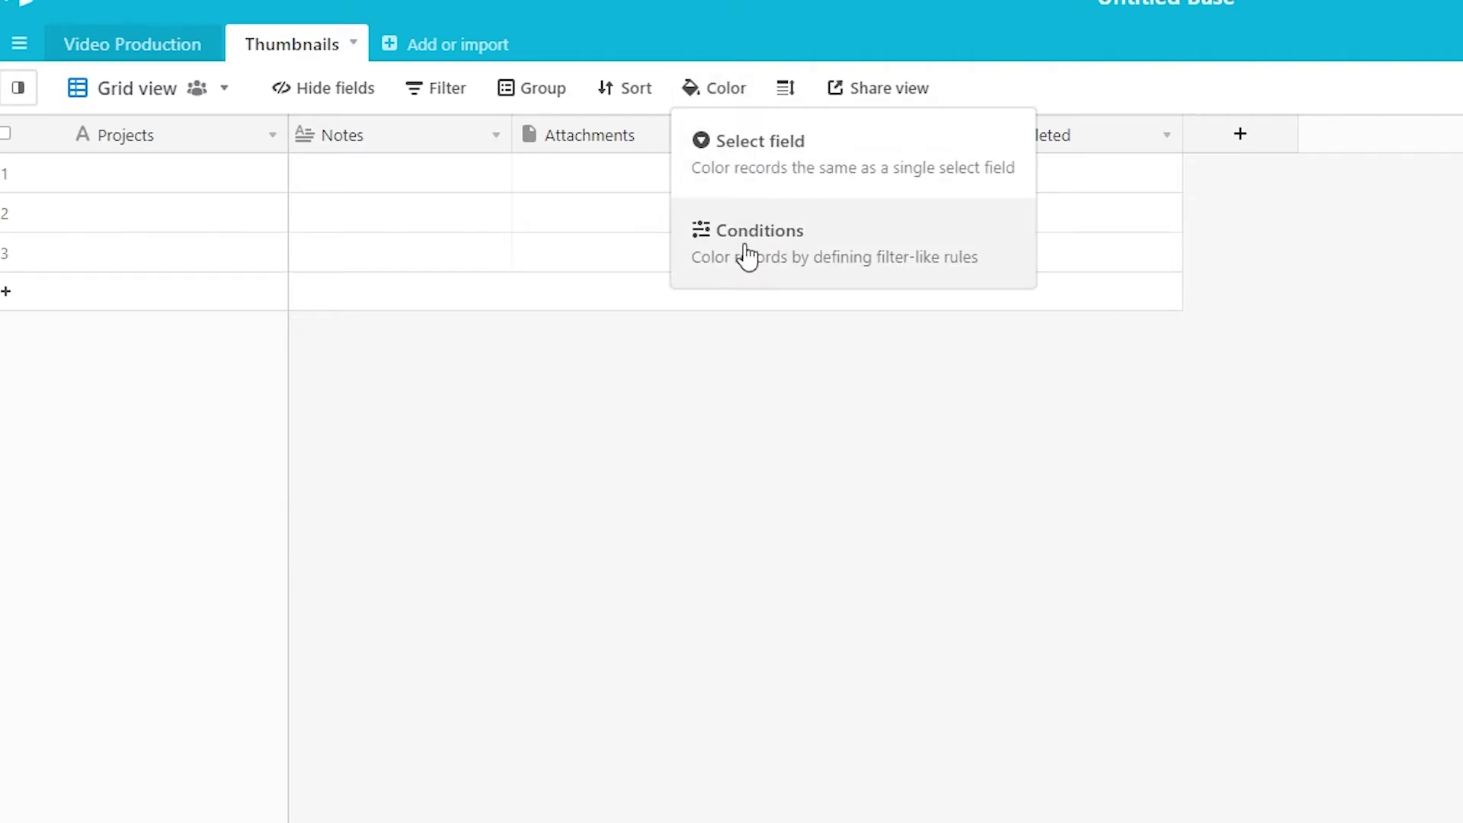
pyautogui.click(765, 263)
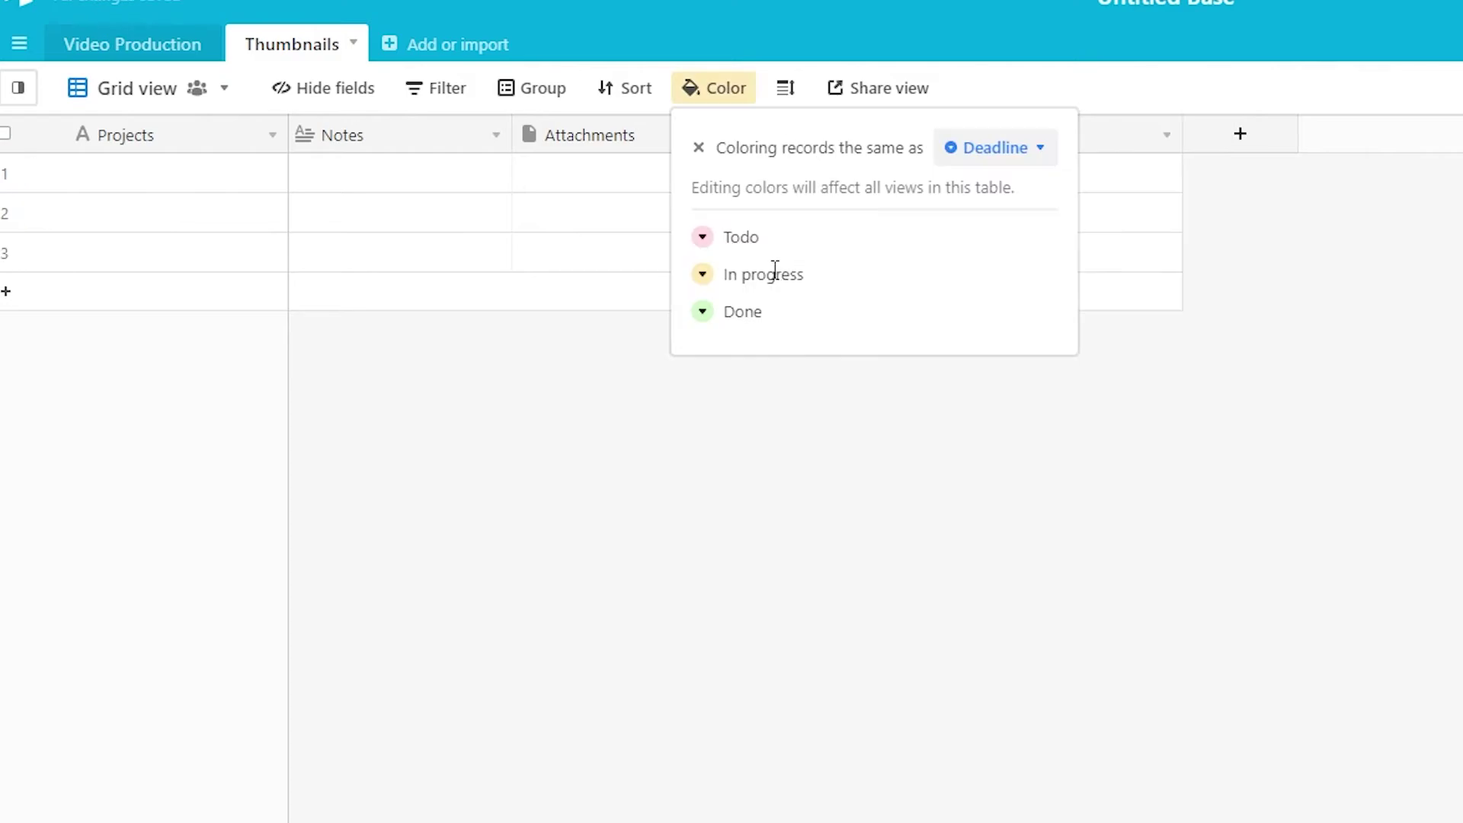
pyautogui.click(704, 238)
pyautogui.click(707, 241)
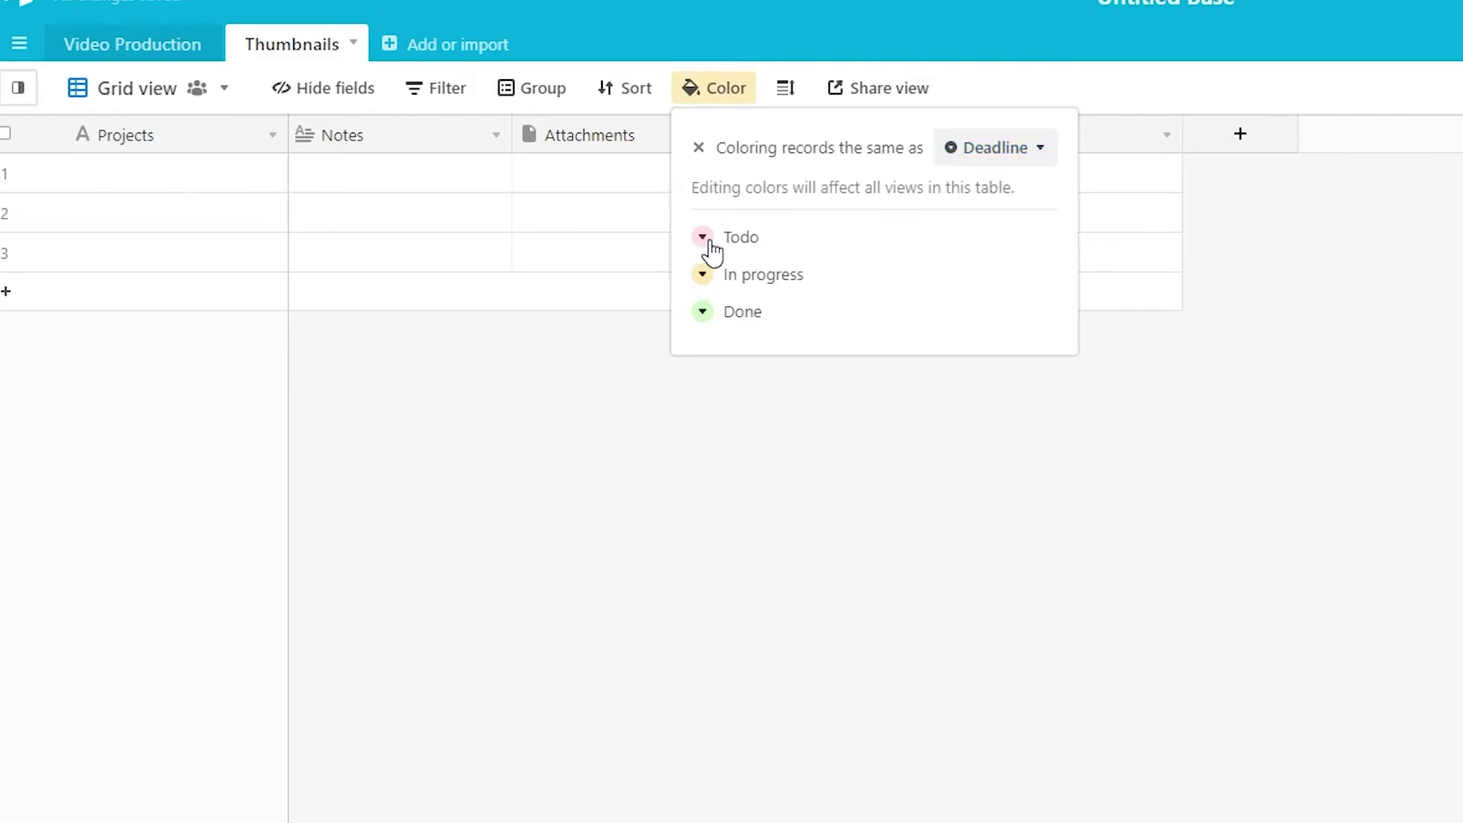
pyautogui.click(783, 442)
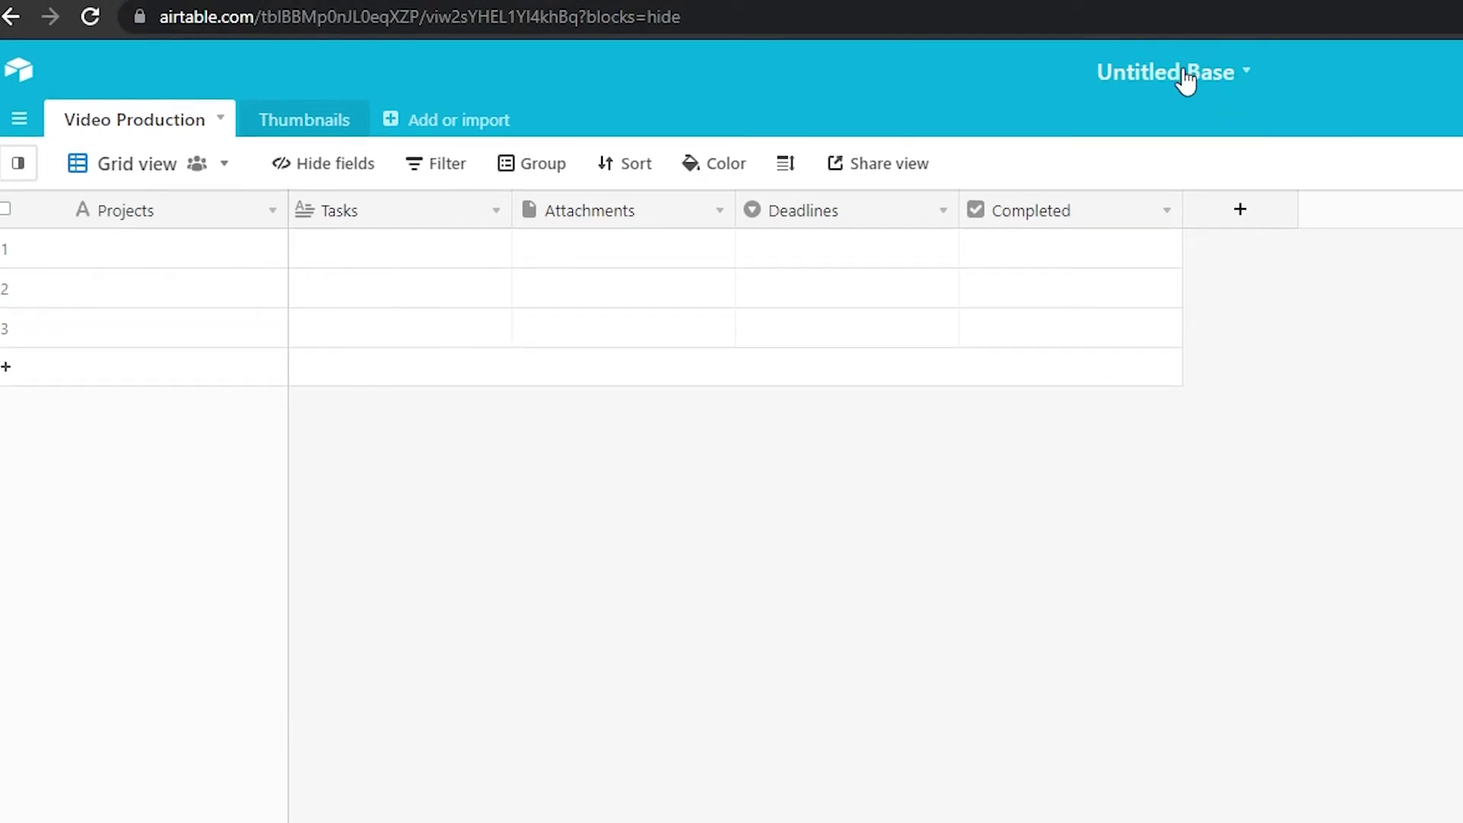
# Try several colors and icons for the untitled base, settling on the megaphone icon and a crimson red color.
pyautogui.click(1217, 80)
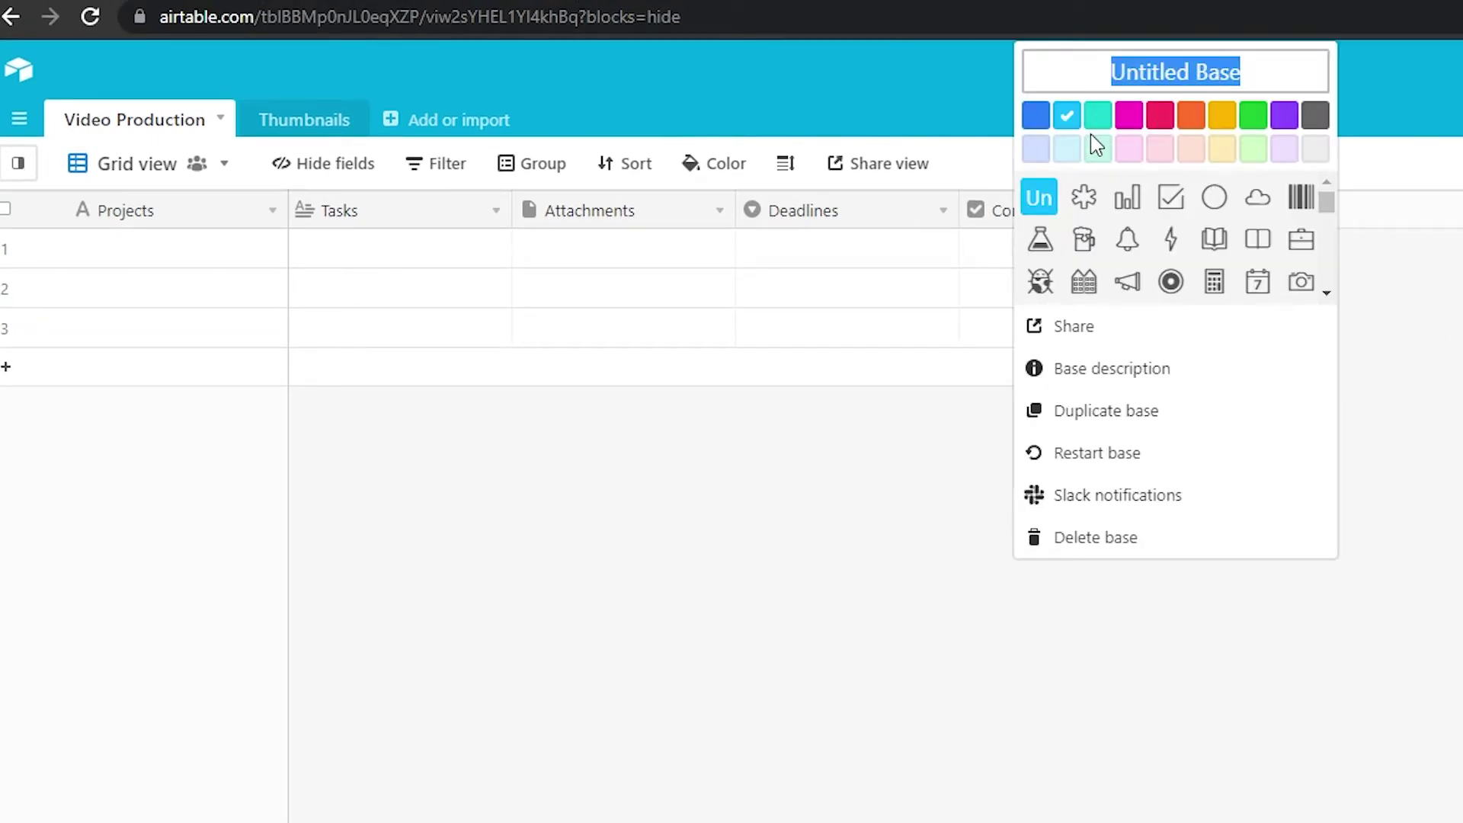
pyautogui.click(1128, 117)
pyautogui.click(1159, 117)
pyautogui.click(1253, 116)
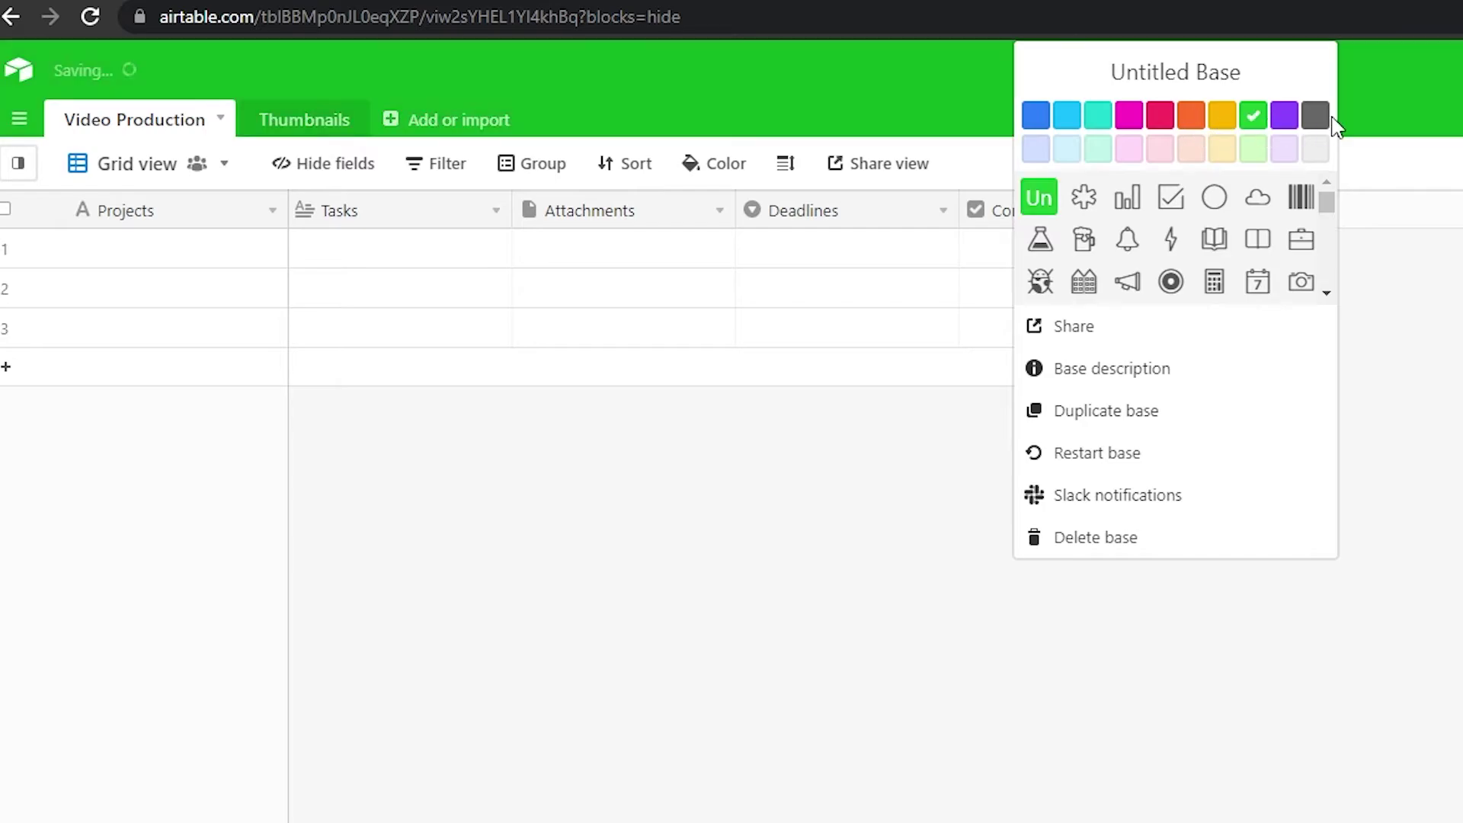
pyautogui.click(1082, 199)
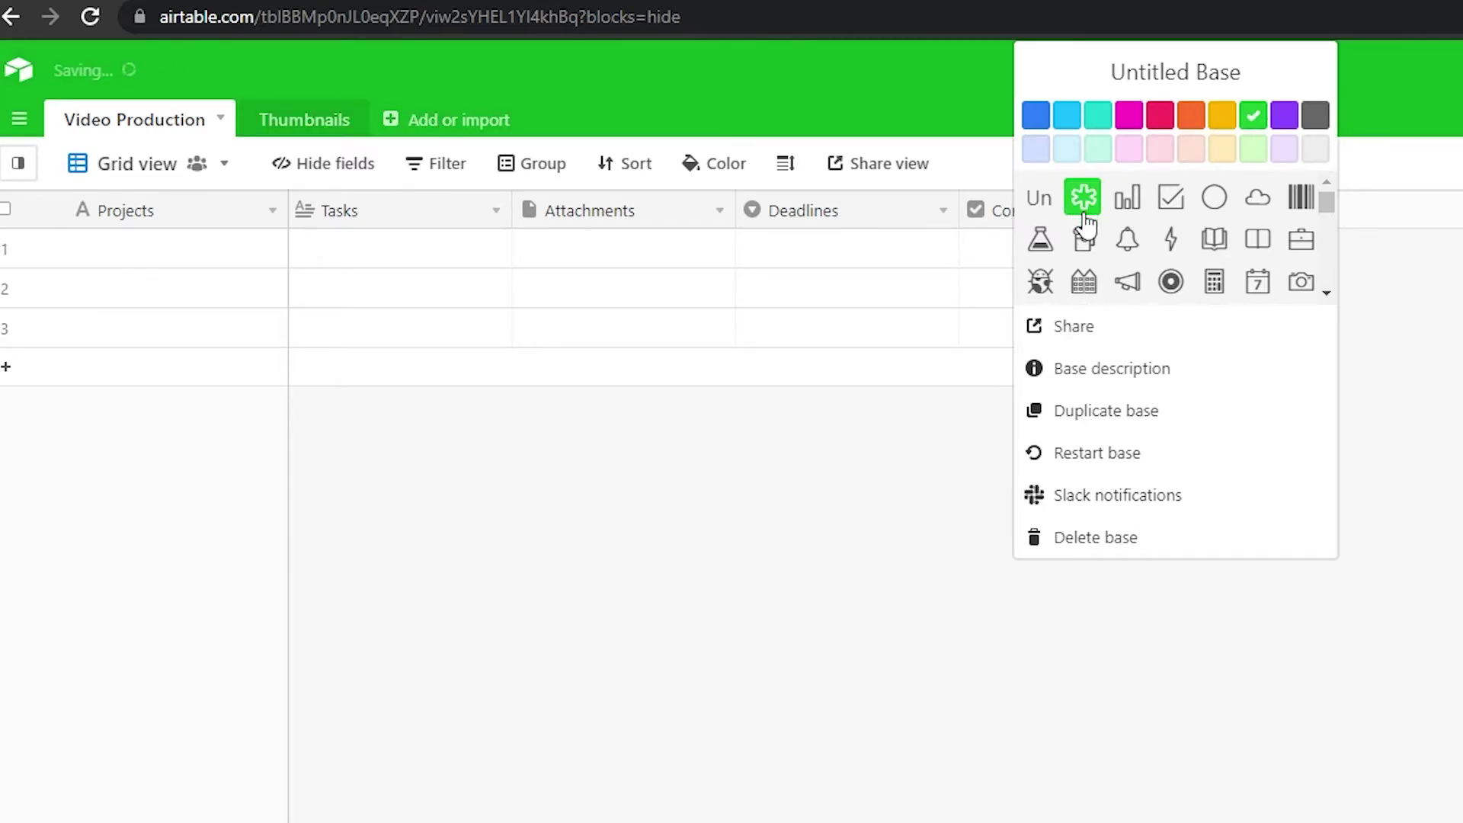
pyautogui.click(1083, 240)
pyautogui.click(1255, 285)
pyautogui.click(1126, 282)
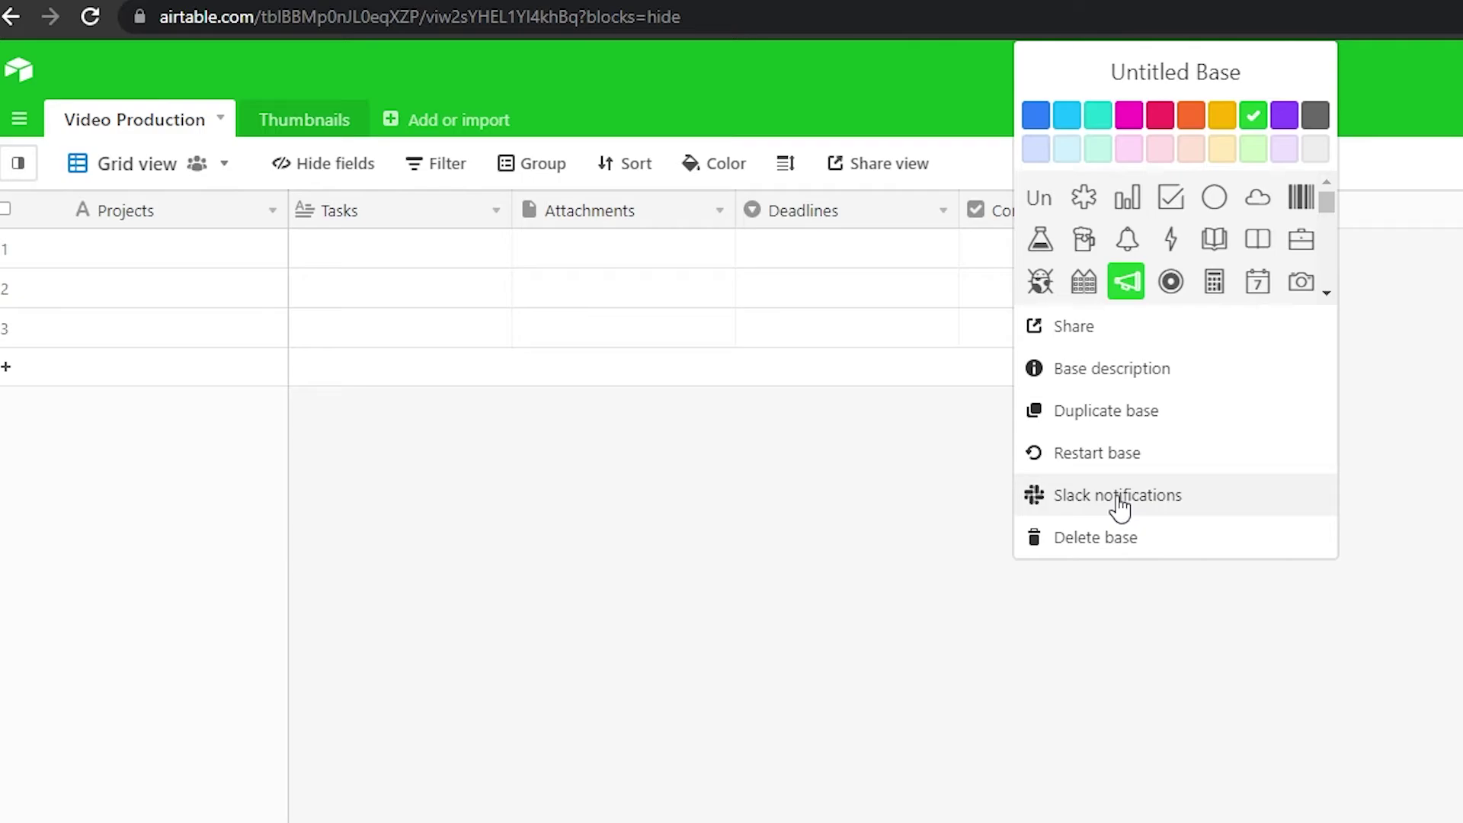
pyautogui.click(1171, 121)
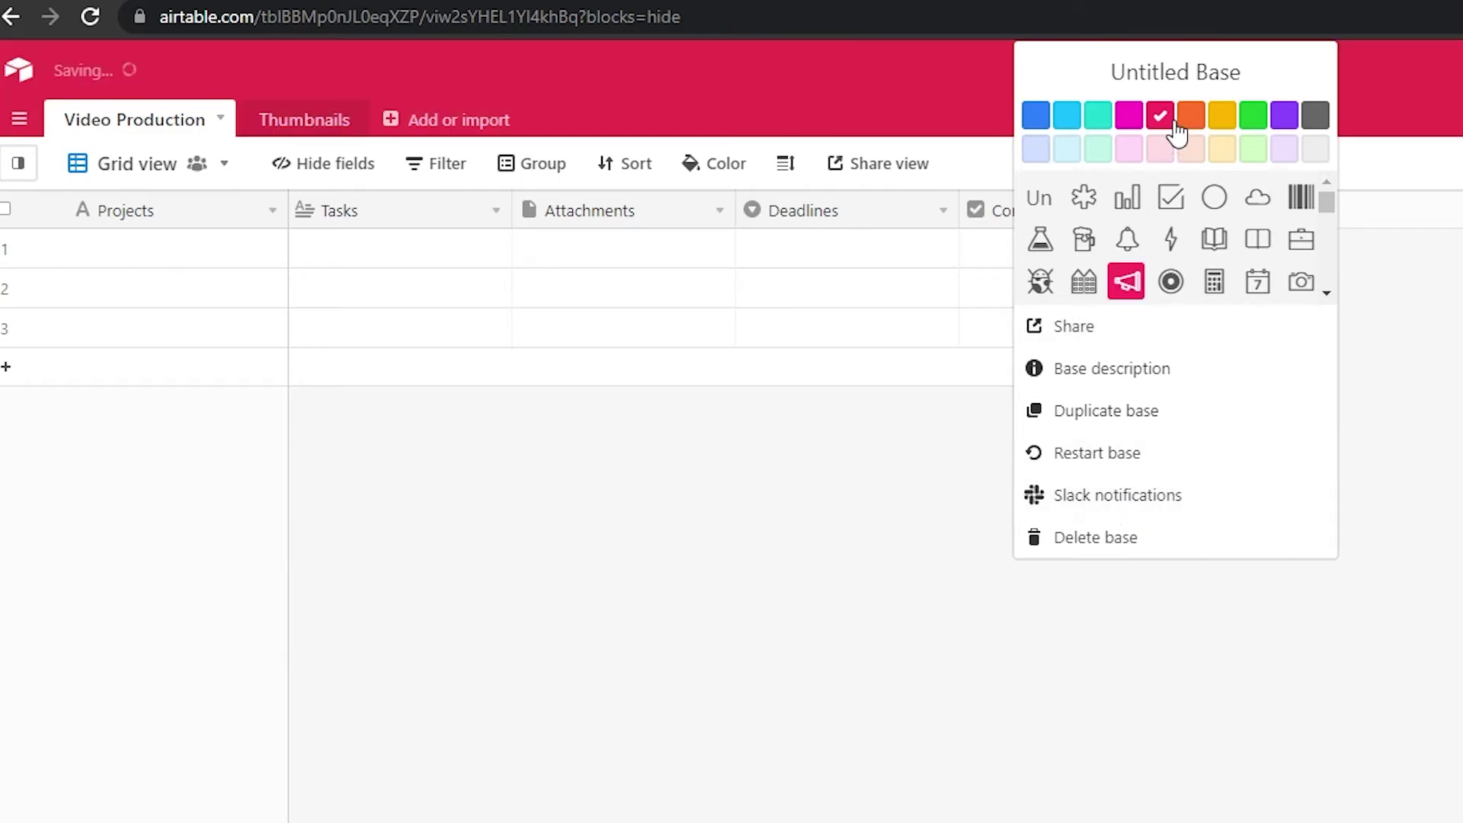
pyautogui.click(764, 221)
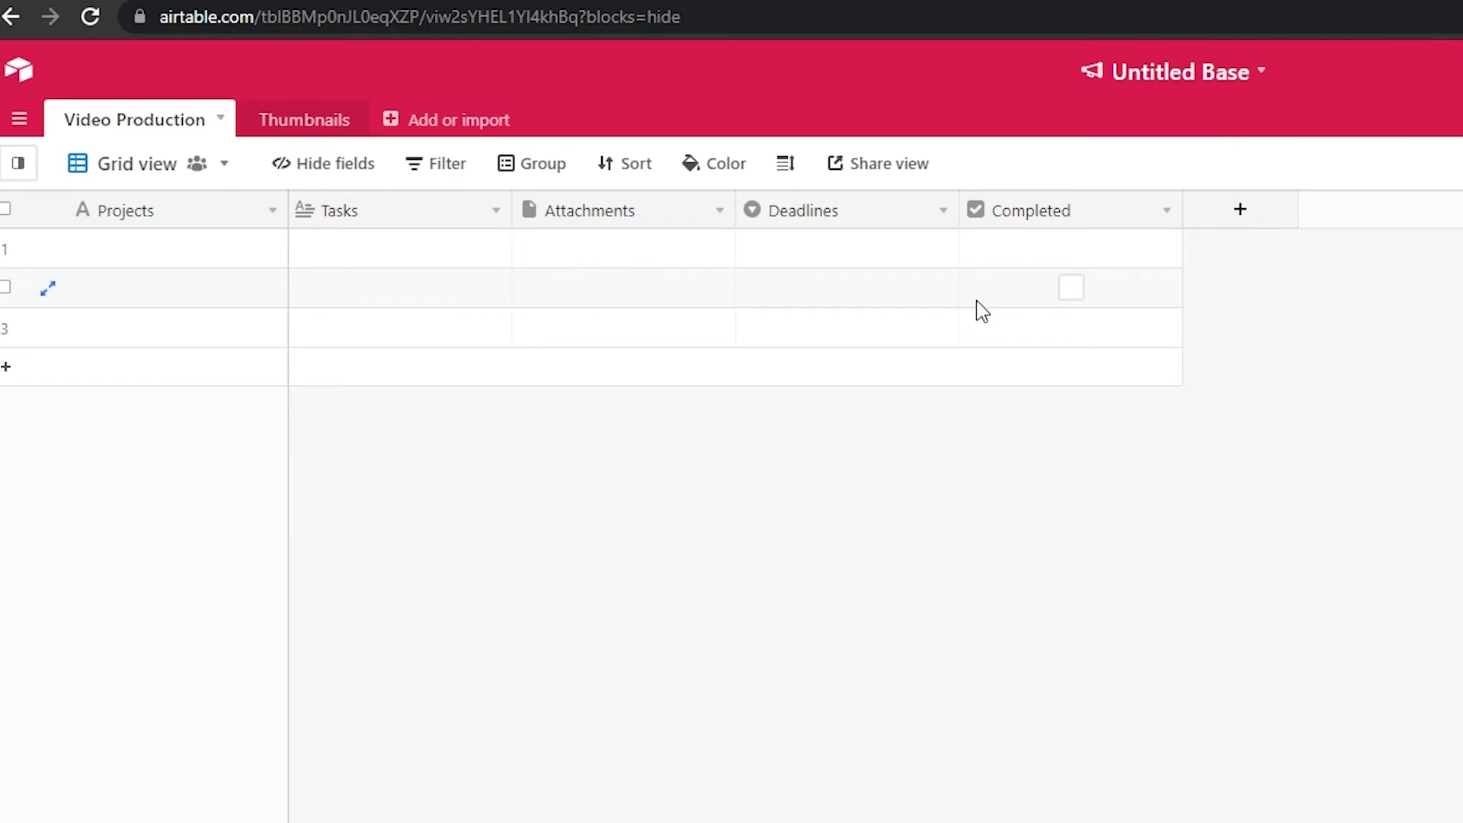
# Expand the first record of the Video Production table to look at its fields, and close it again.
pyautogui.click(90, 254)
pyautogui.click(420, 251)
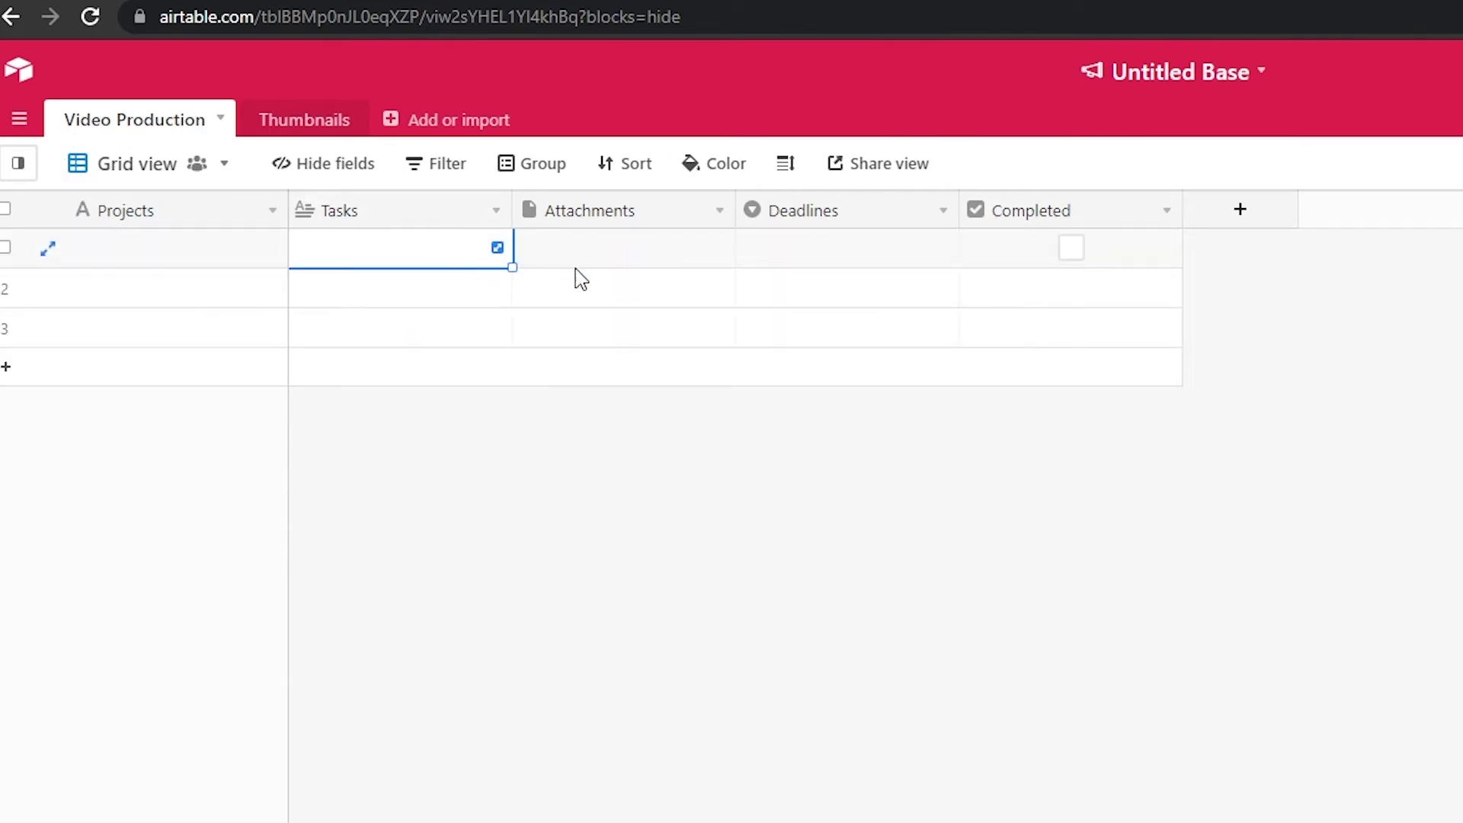
pyautogui.press('Tab')
pyautogui.press('Tab')
pyautogui.click(46, 252)
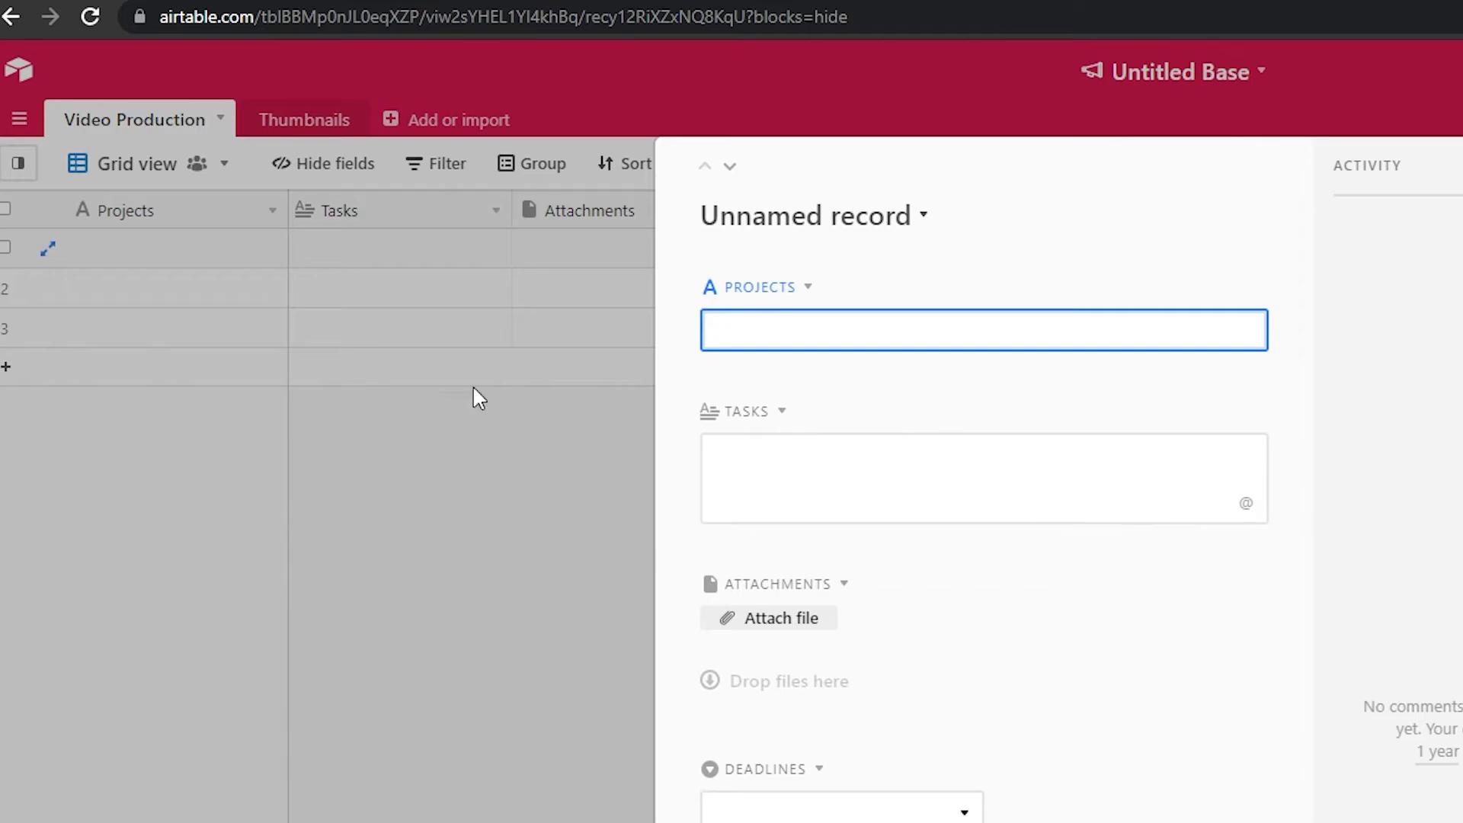
pyautogui.click(473, 387)
pyautogui.press('Escape')
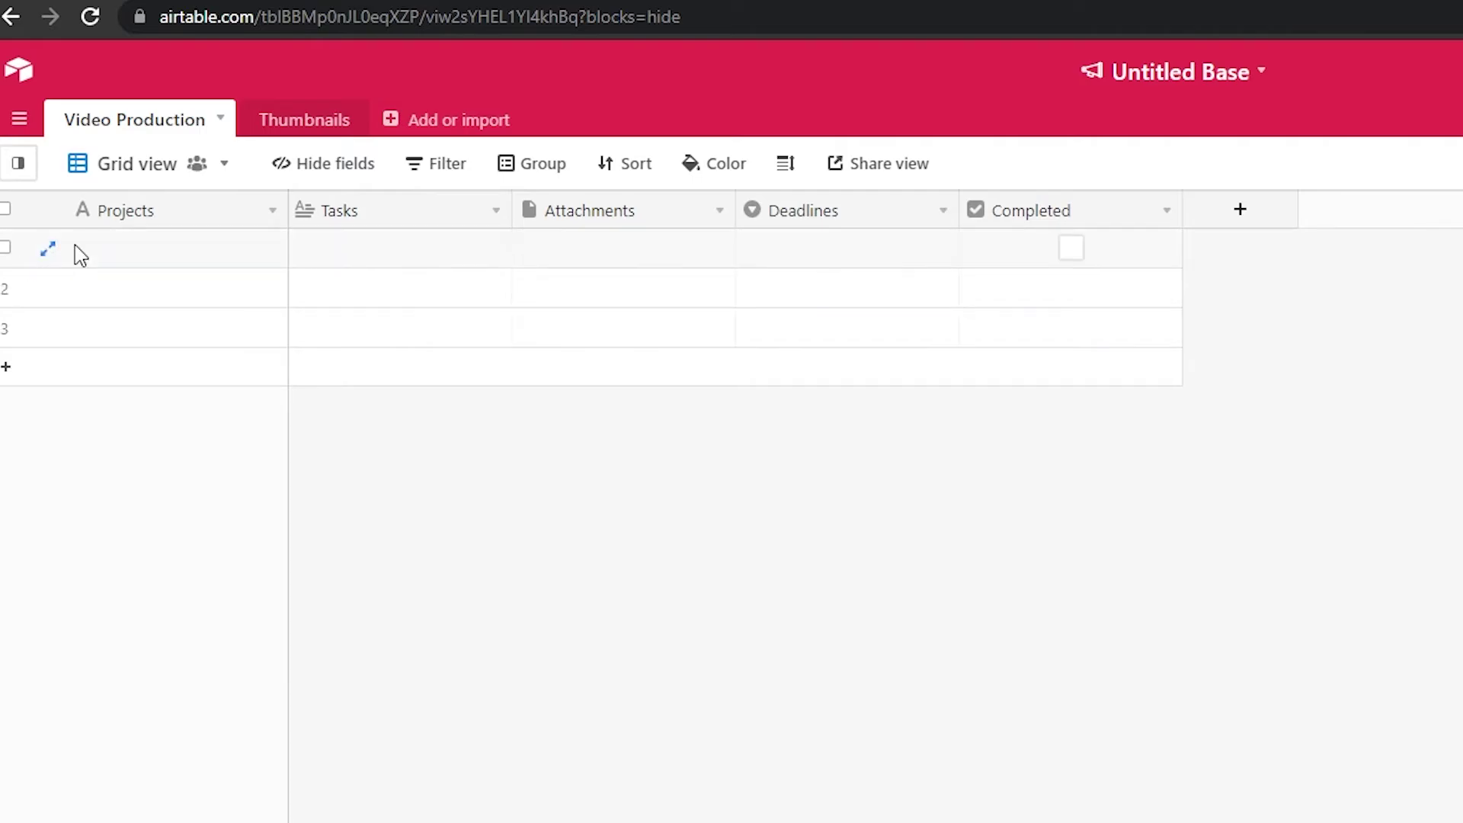
# Enter "Yoga video" as the project of the first Video Production record in its expanded view.
pyautogui.click(50, 251)
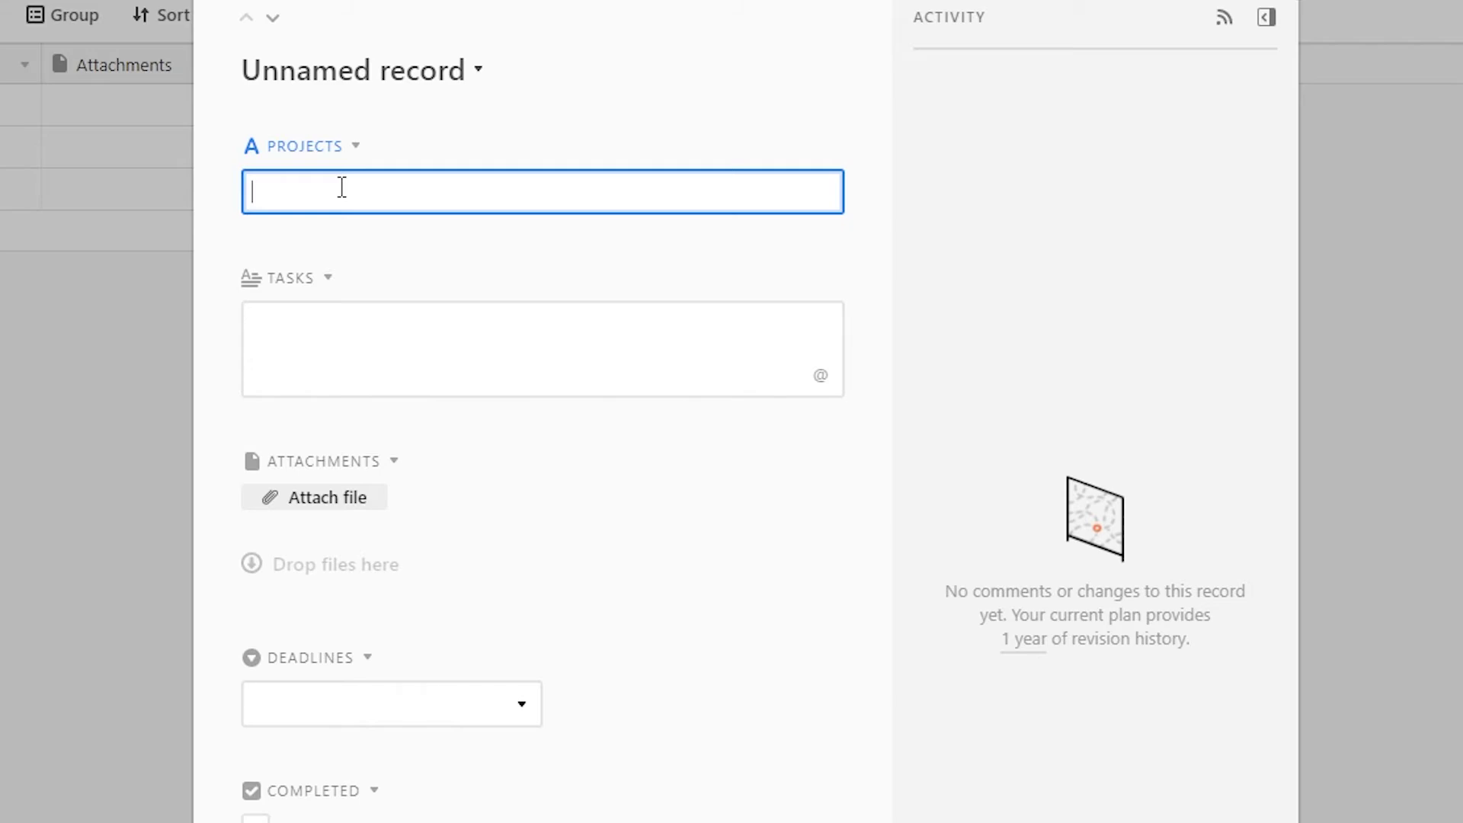
pyautogui.write('Yoga video')
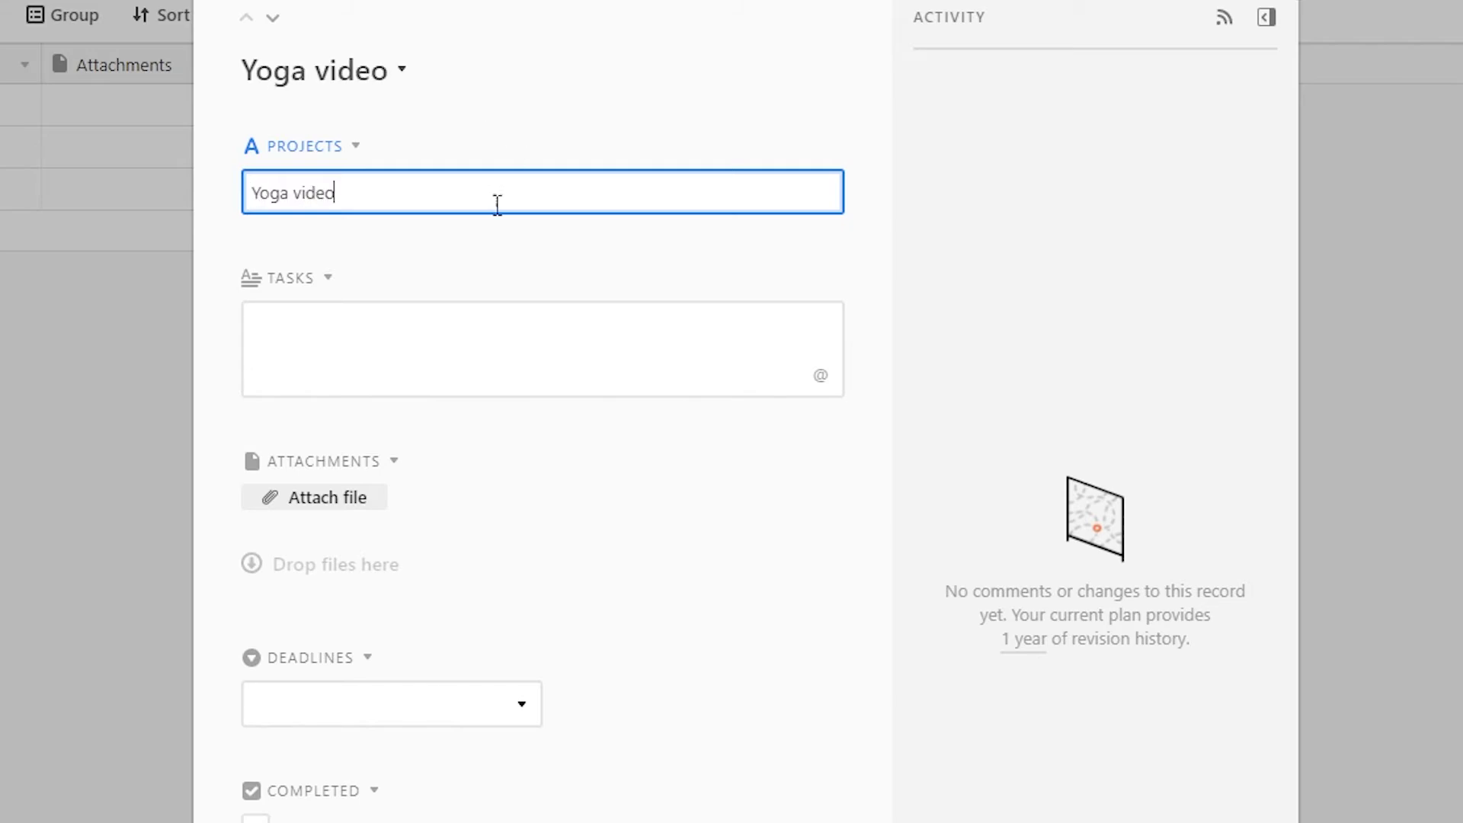
pyautogui.click(488, 309)
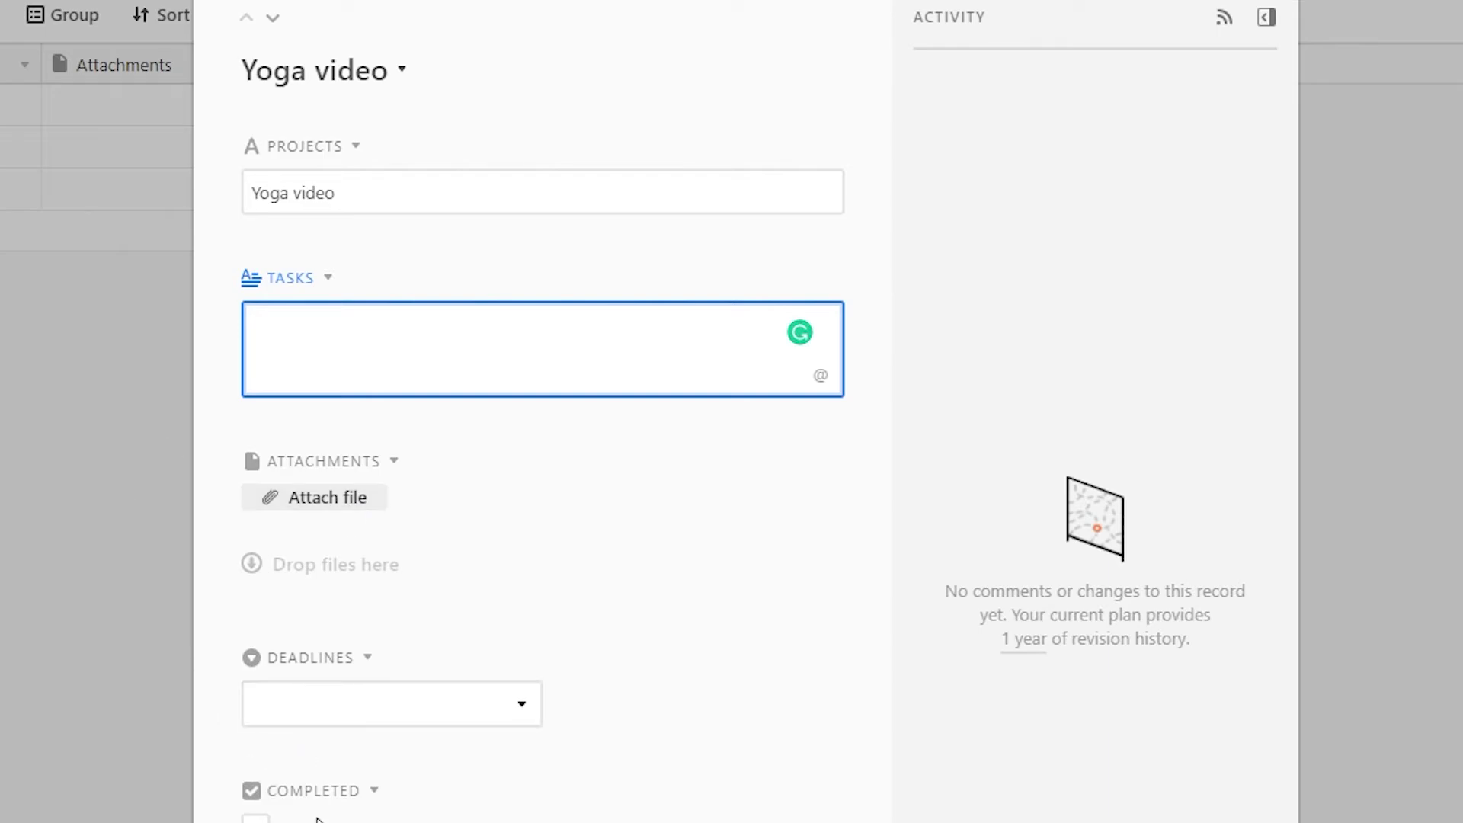
pyautogui.click(340, 809)
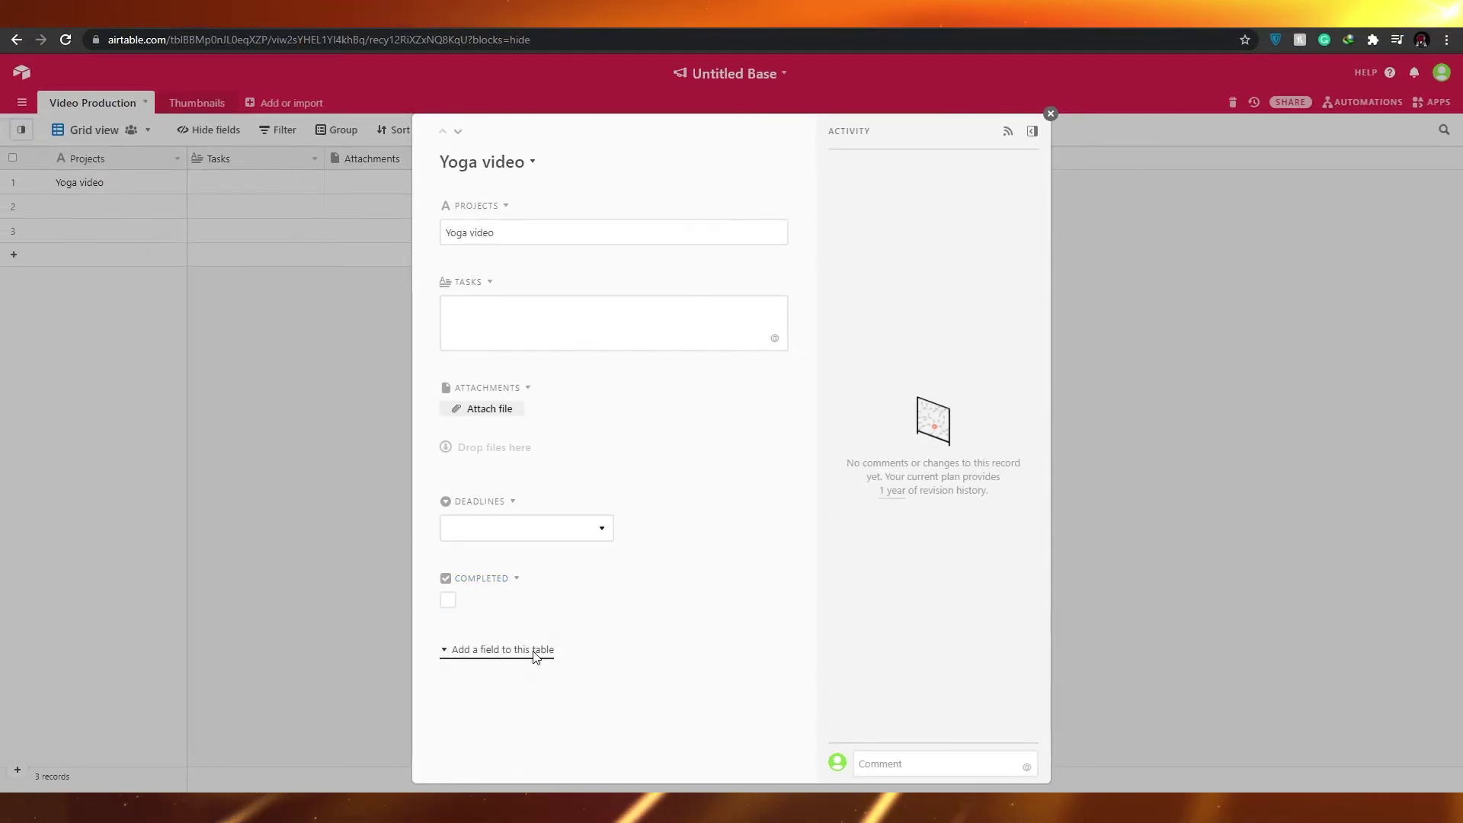
# Add a single line text field with default settings to the table from the expanded record, and close the record.
pyautogui.click(525, 650)
pyautogui.click(699, 451)
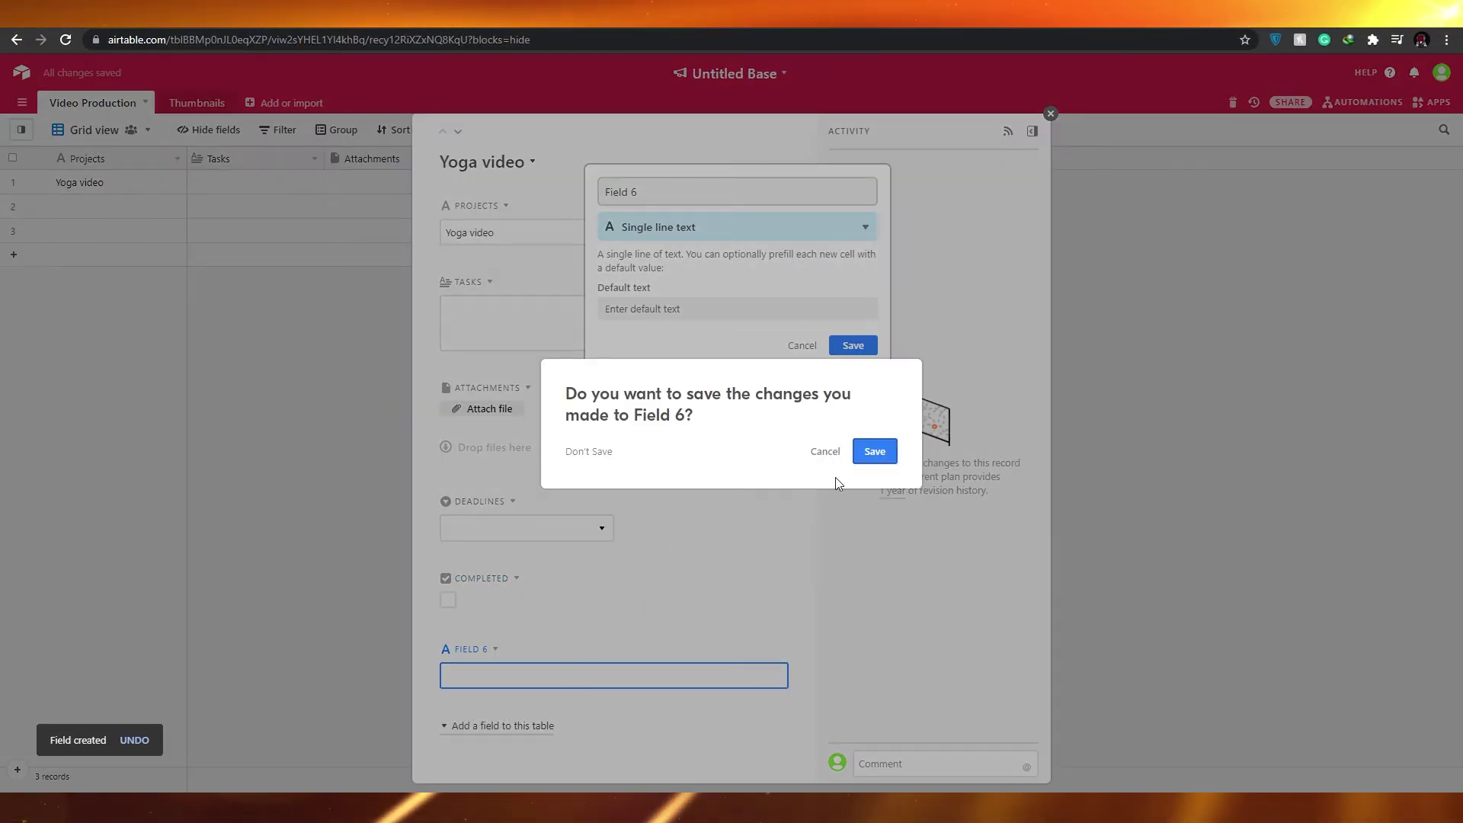
pyautogui.click(830, 452)
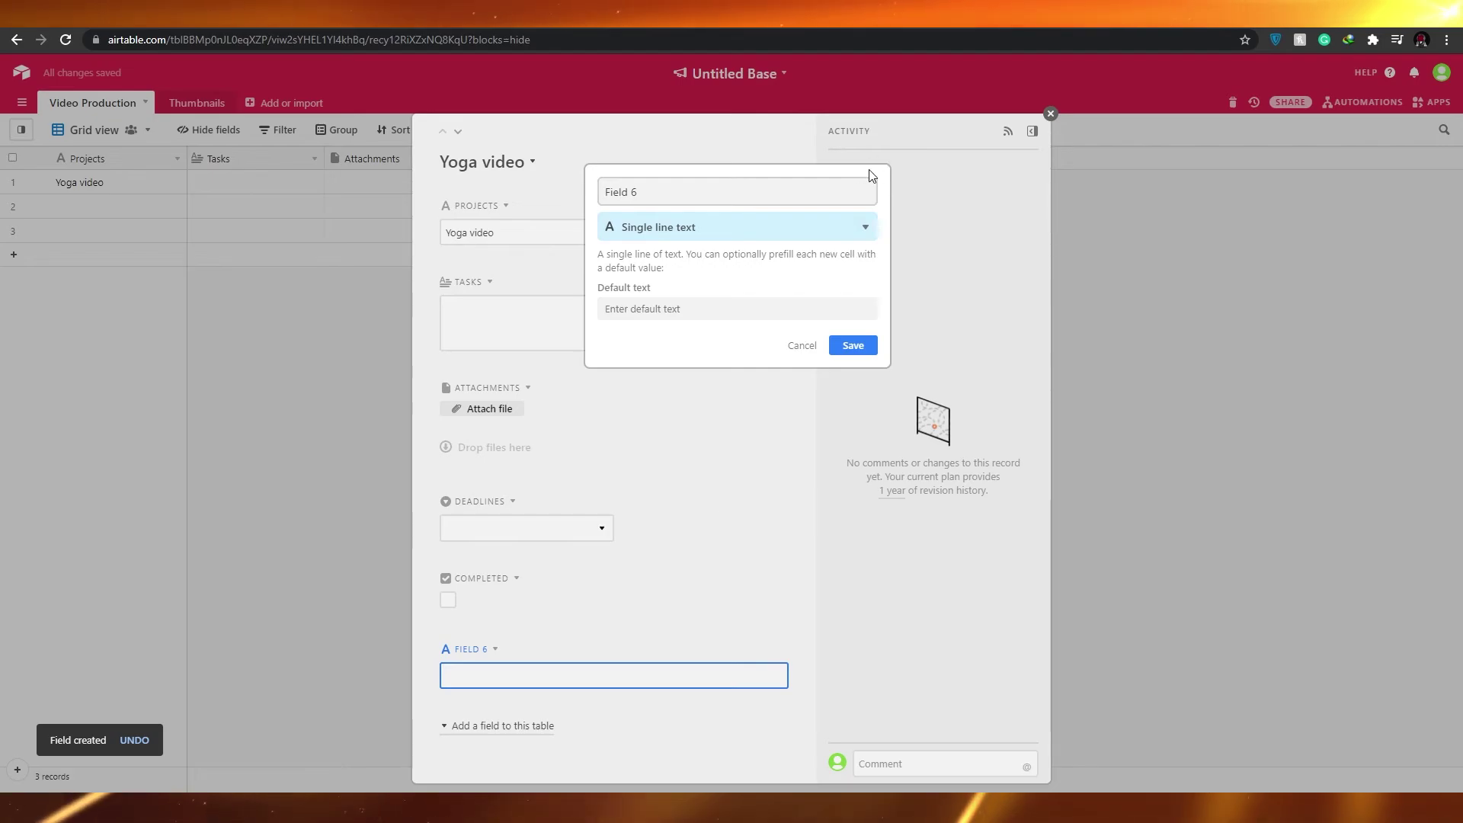
pyautogui.click(798, 345)
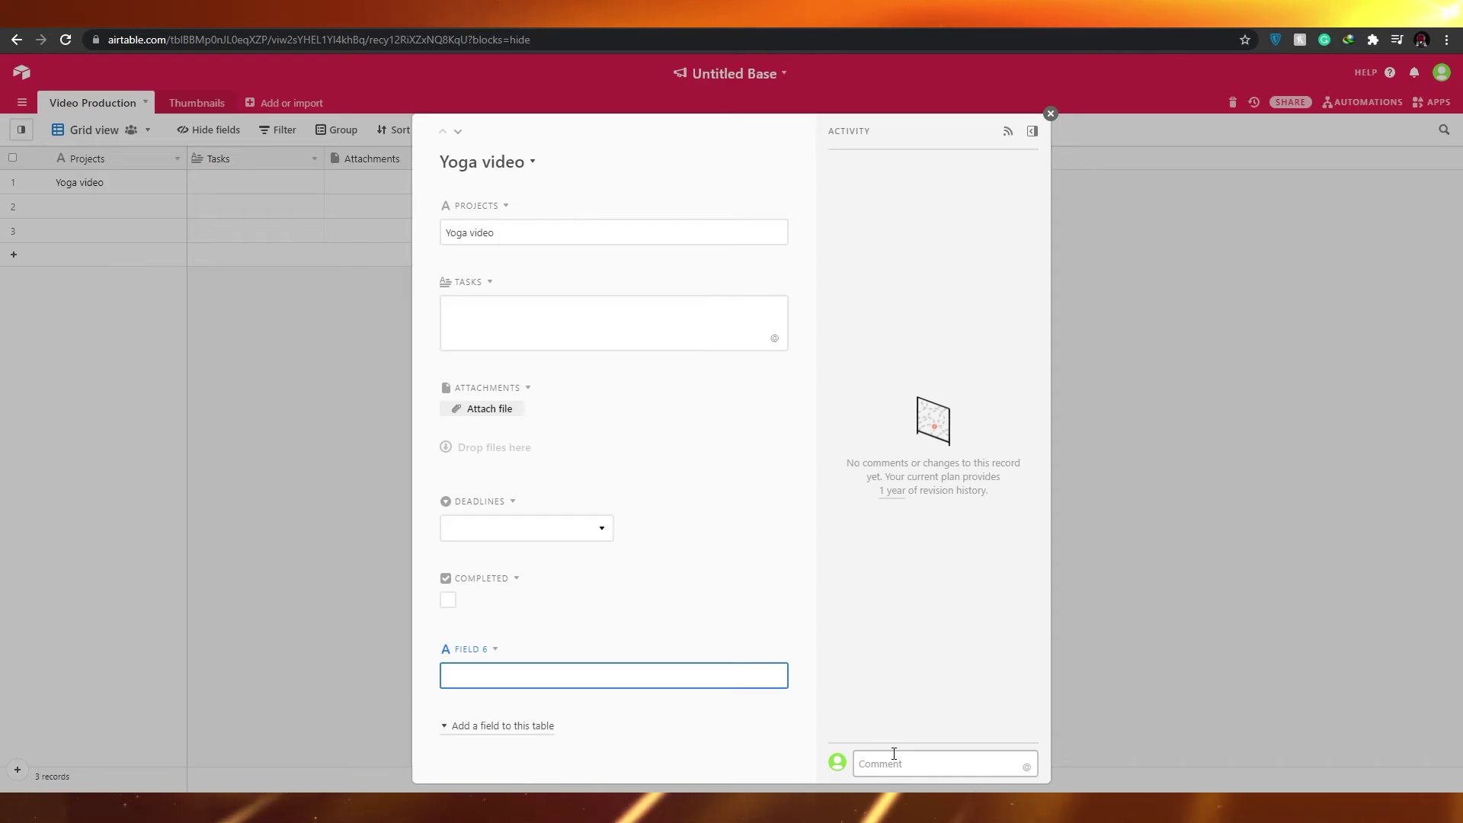
pyautogui.click(1286, 127)
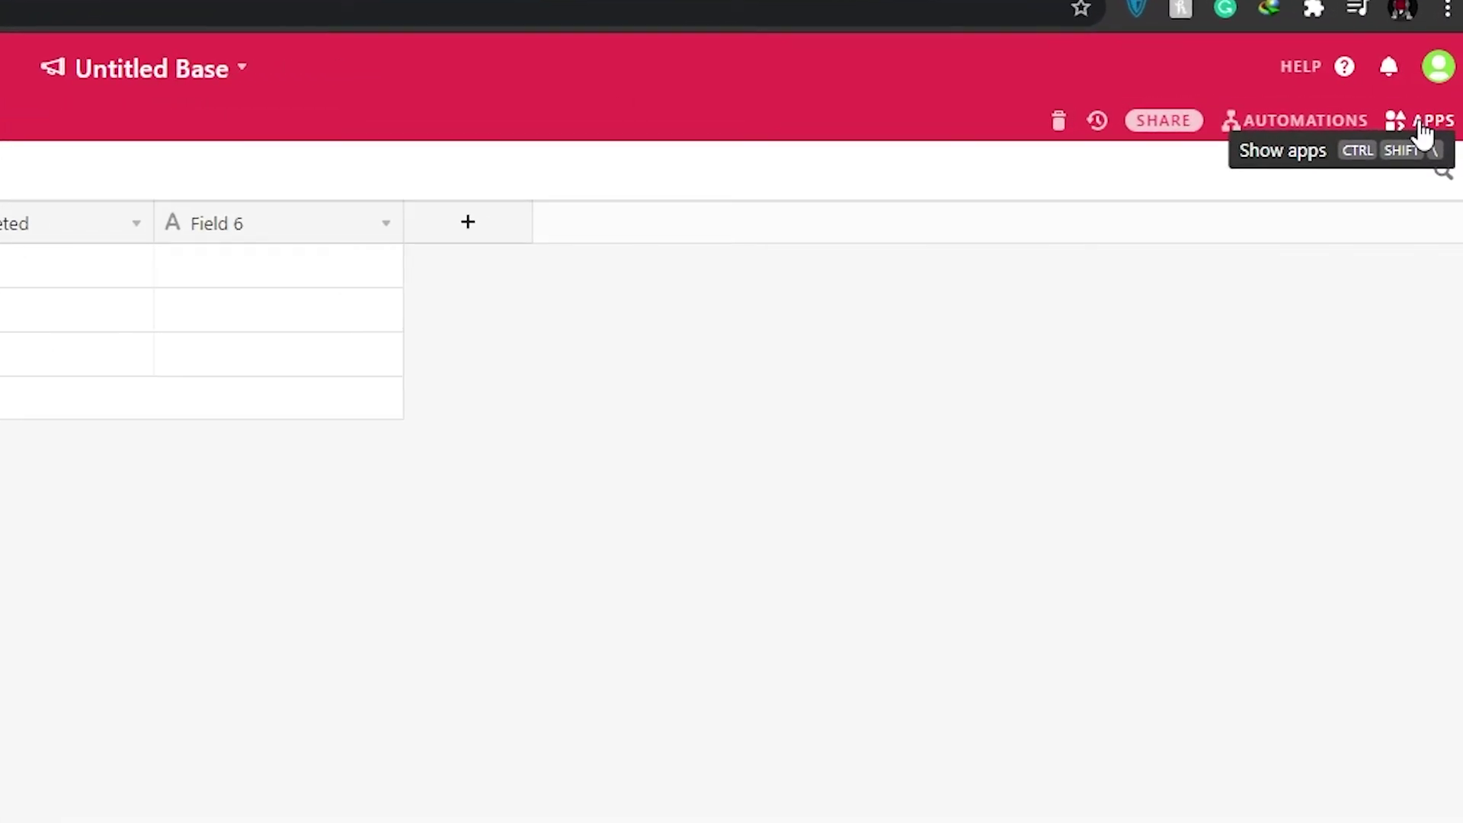
# Browse the featured apps and scripts in the app marketplace for the base, and close it without adding any.
pyautogui.click(1422, 125)
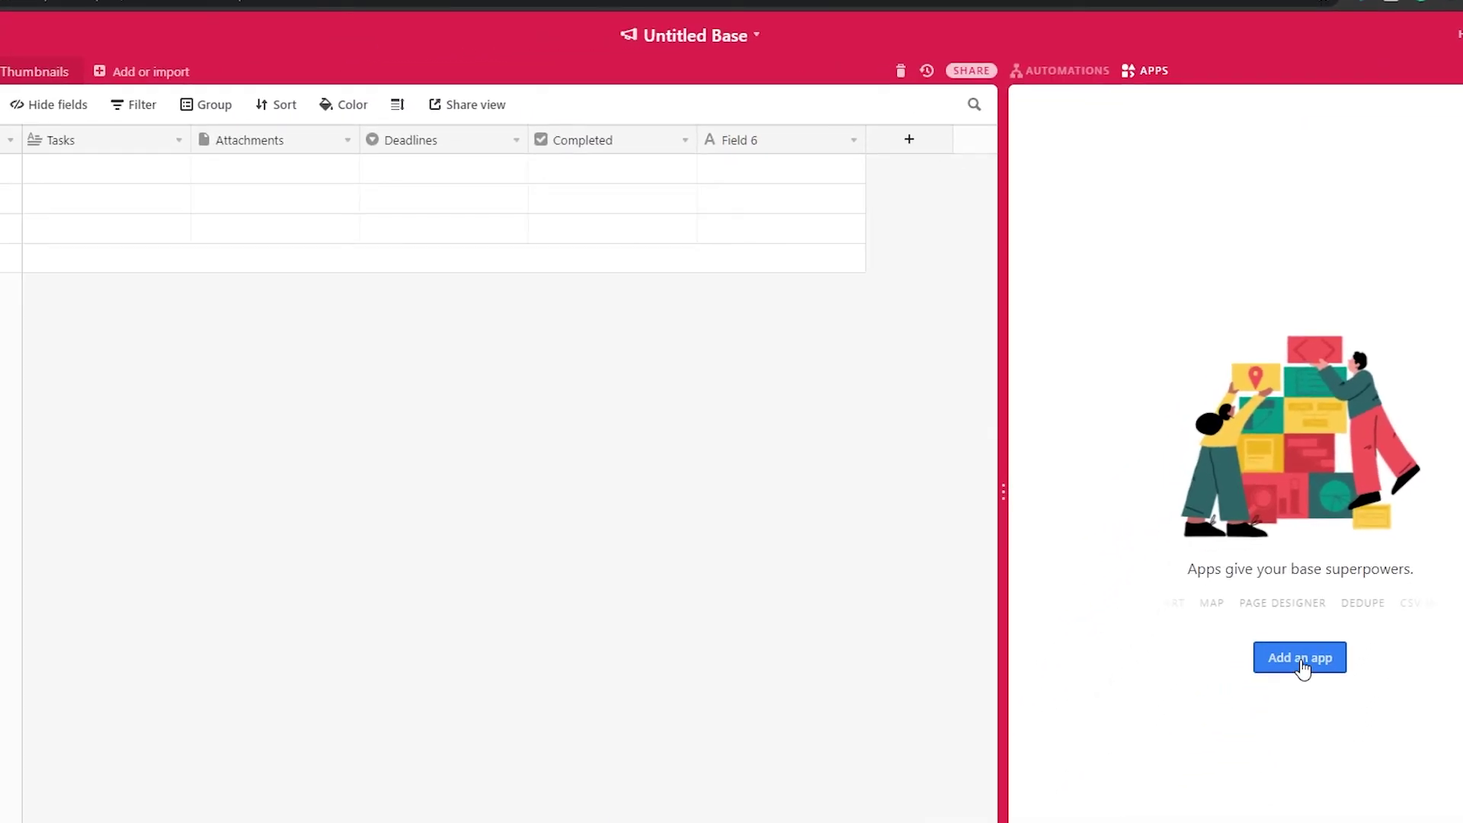
pyautogui.click(1301, 660)
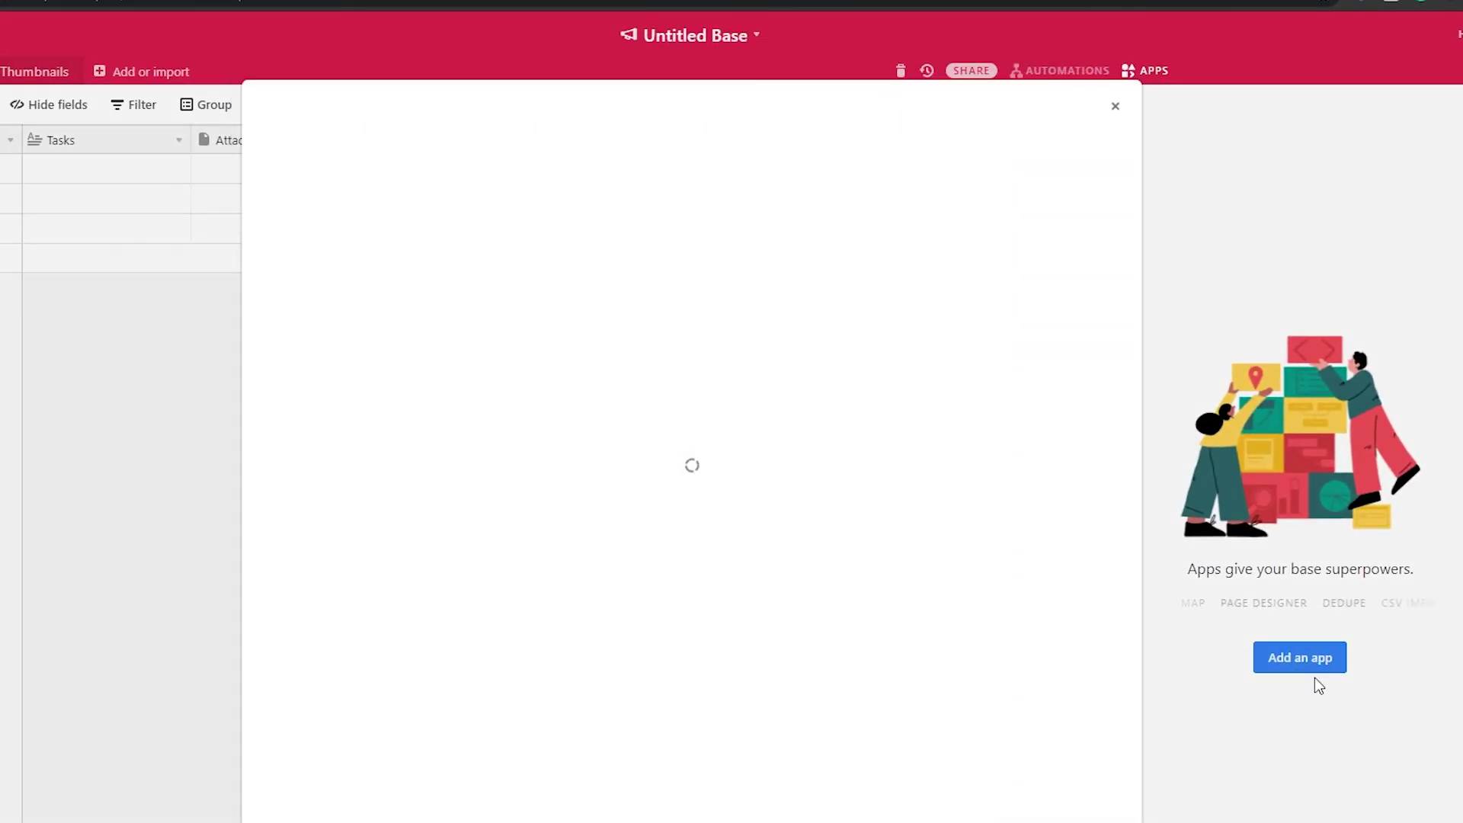
pyautogui.scroll(-2, 836, 464)
pyautogui.scroll(3, 836, 465)
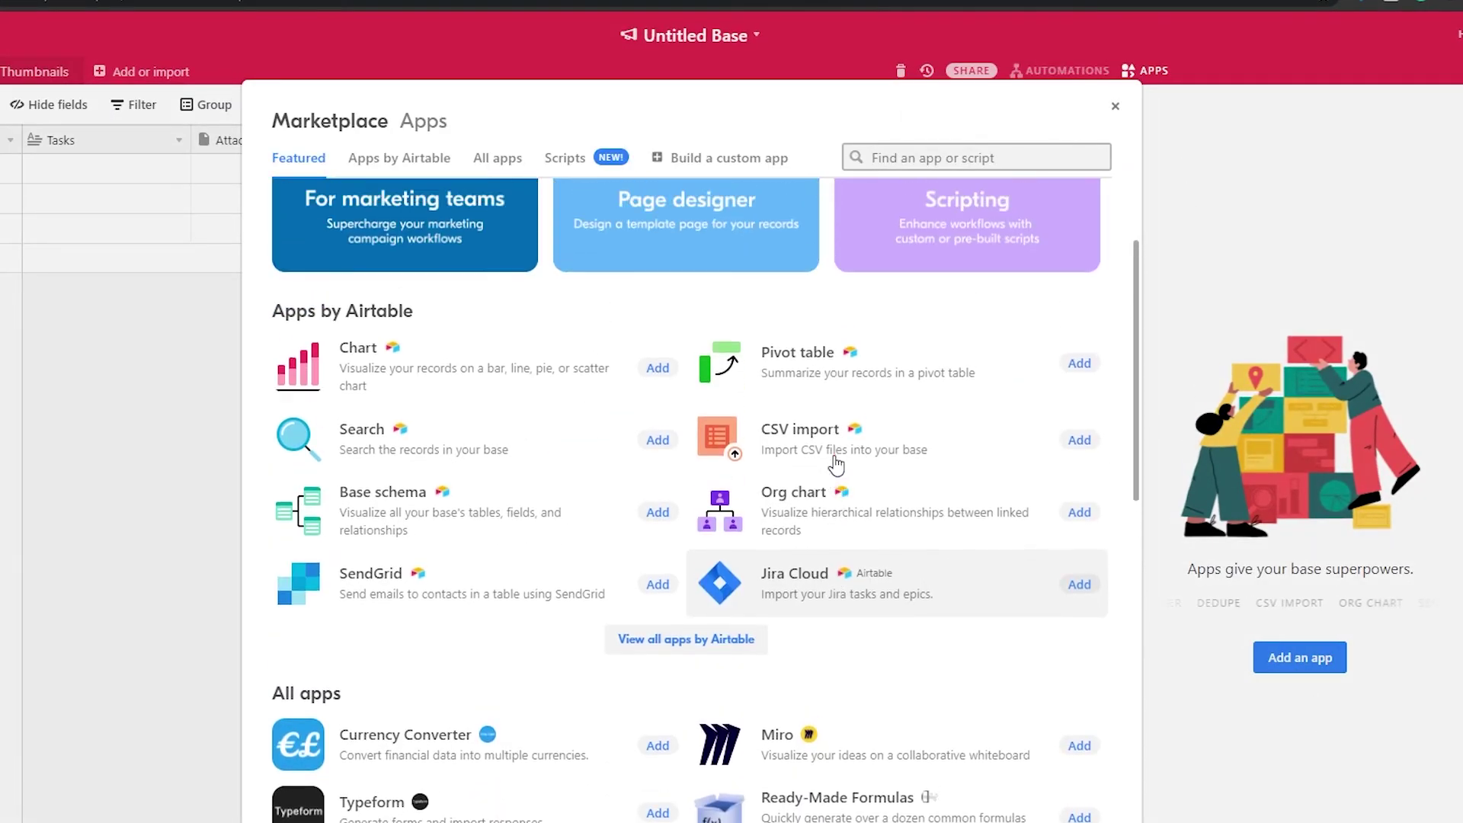
pyautogui.scroll(-5, 778, 640)
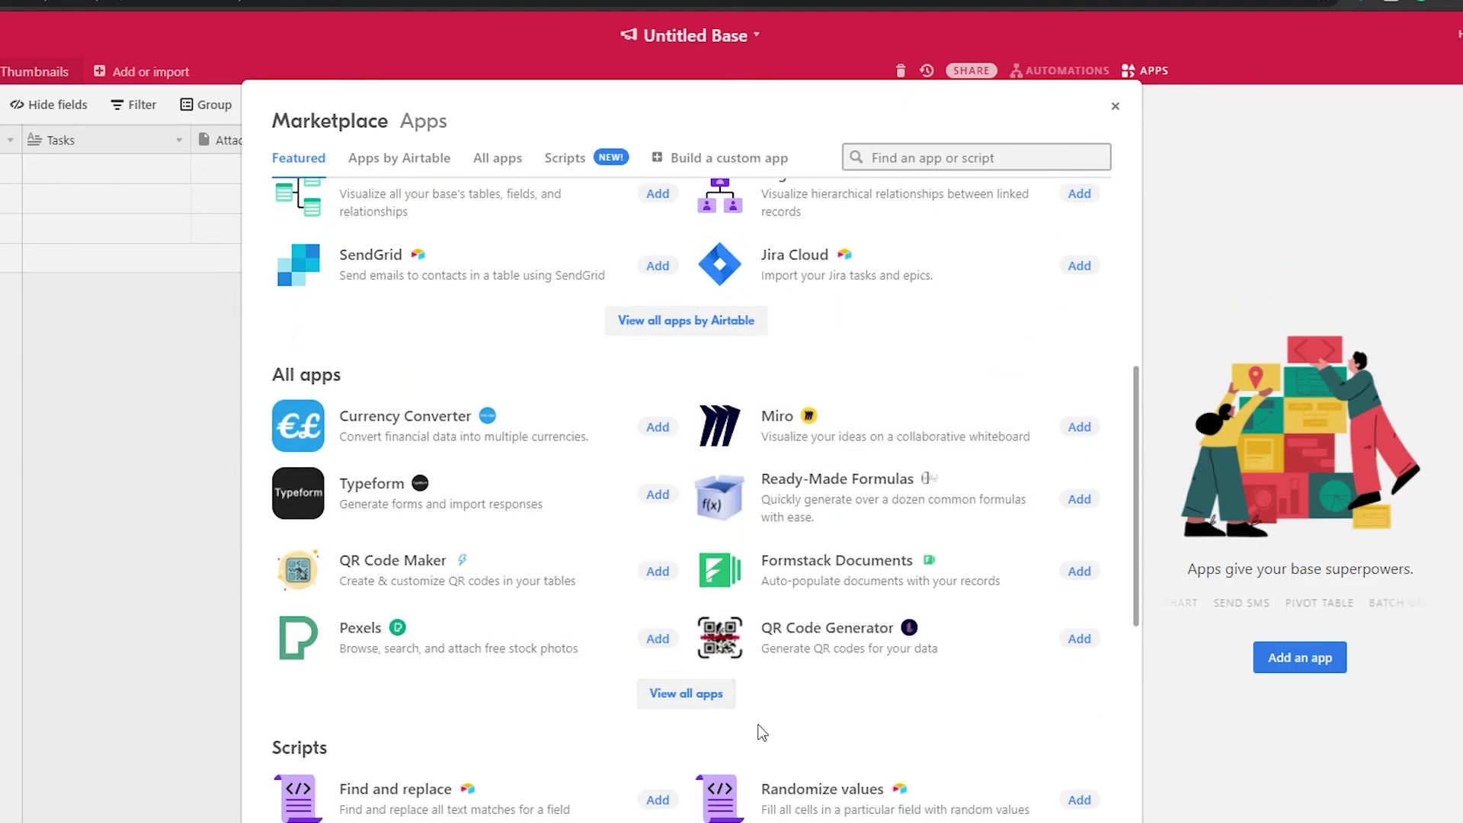
pyautogui.scroll(3, 760, 724)
pyautogui.scroll(2, 948, 709)
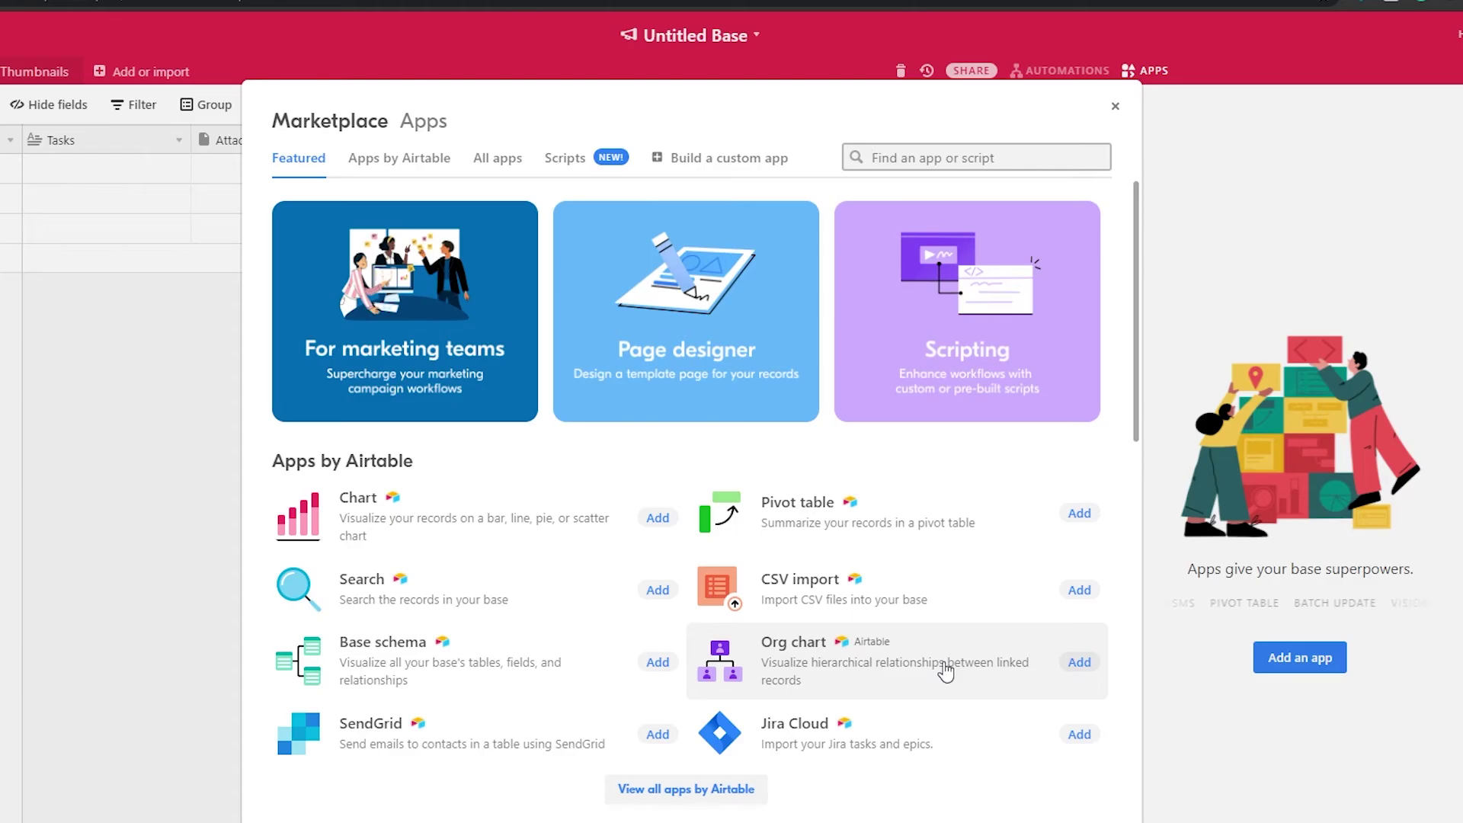
pyautogui.scroll(-1, 461, 521)
pyautogui.scroll(-10, 461, 520)
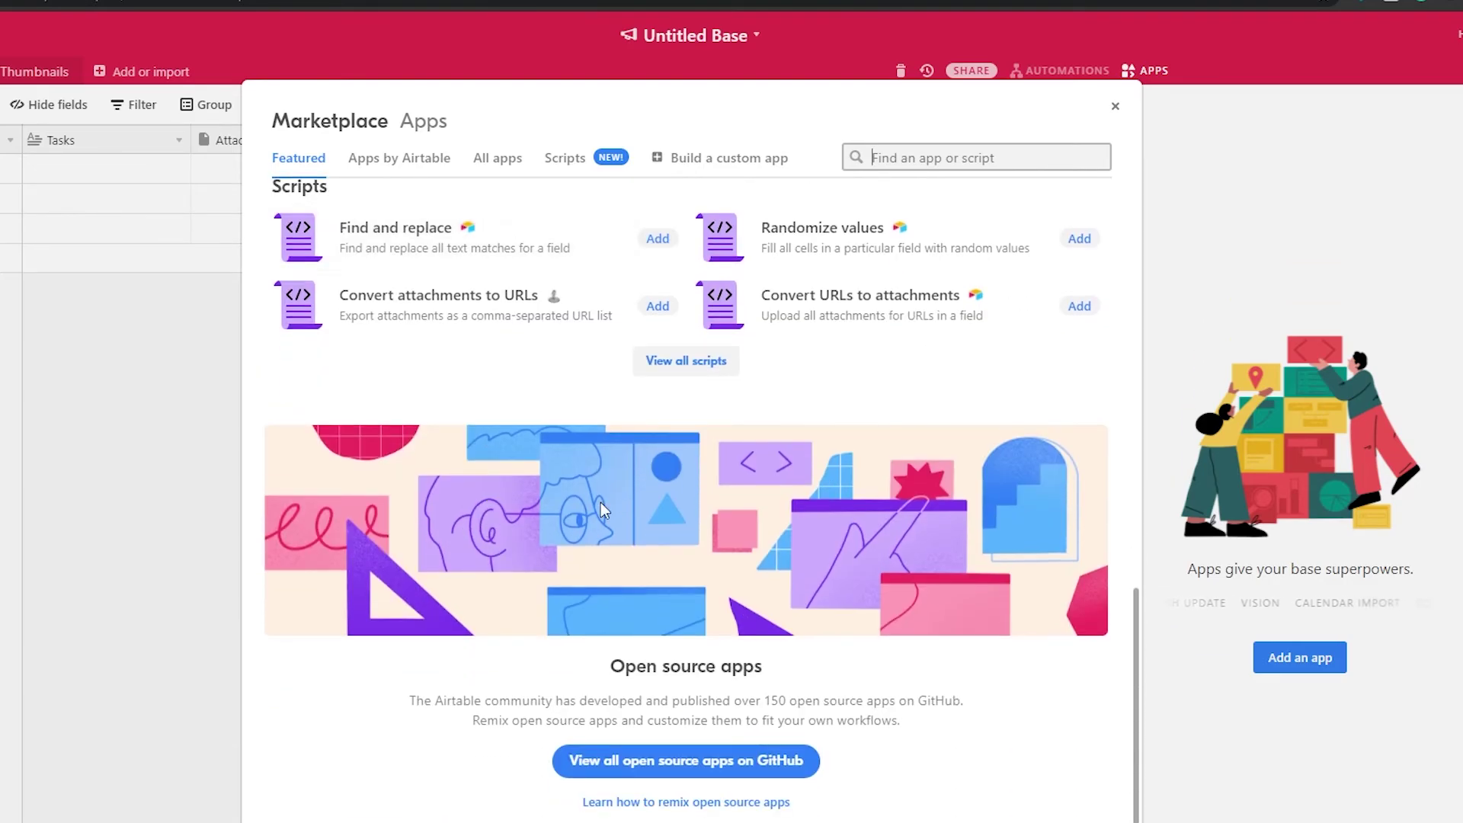
pyautogui.scroll(8, 625, 499)
pyautogui.scroll(1, 683, 412)
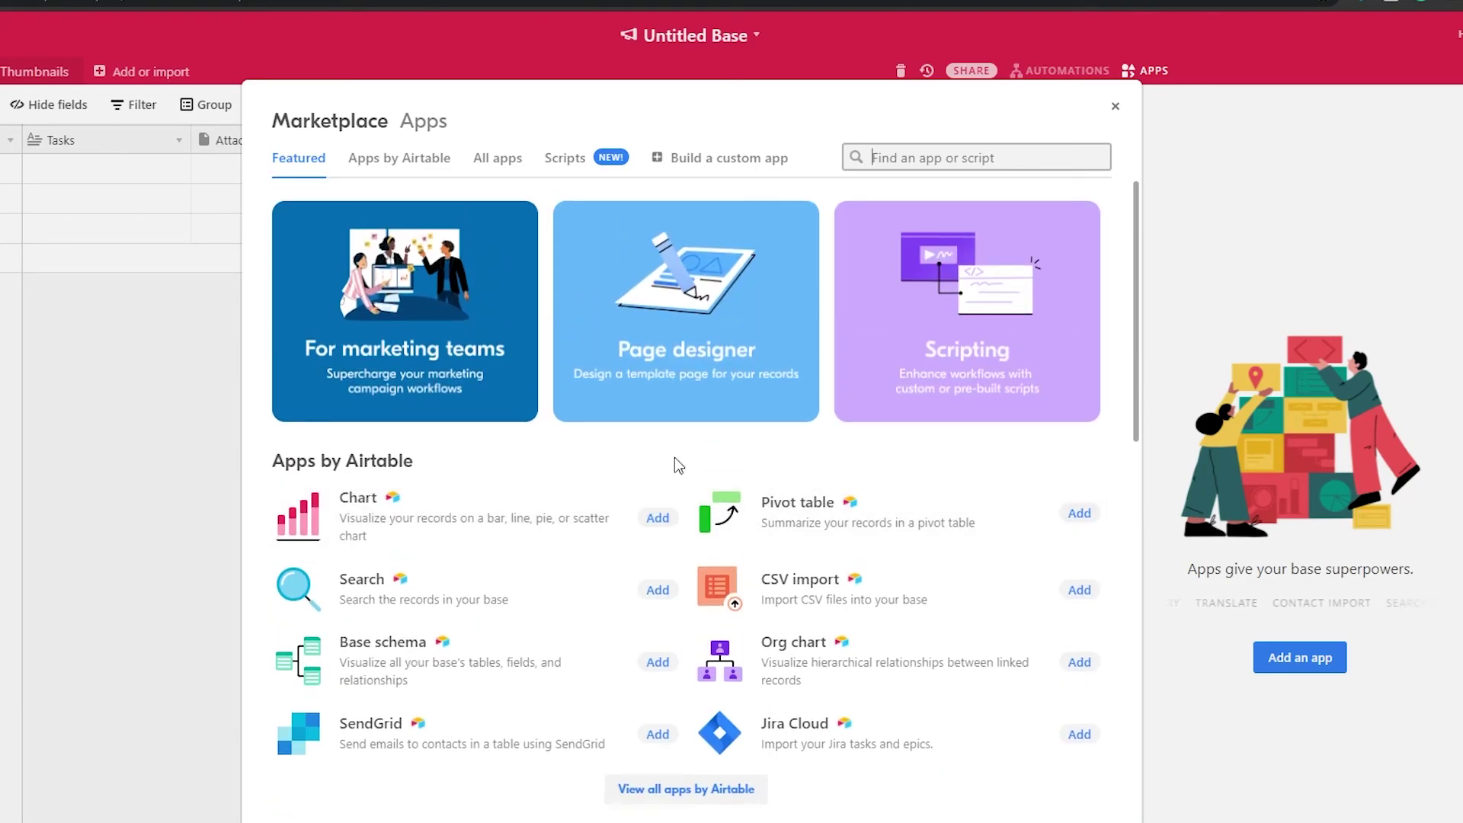
pyautogui.scroll(-2, 990, 305)
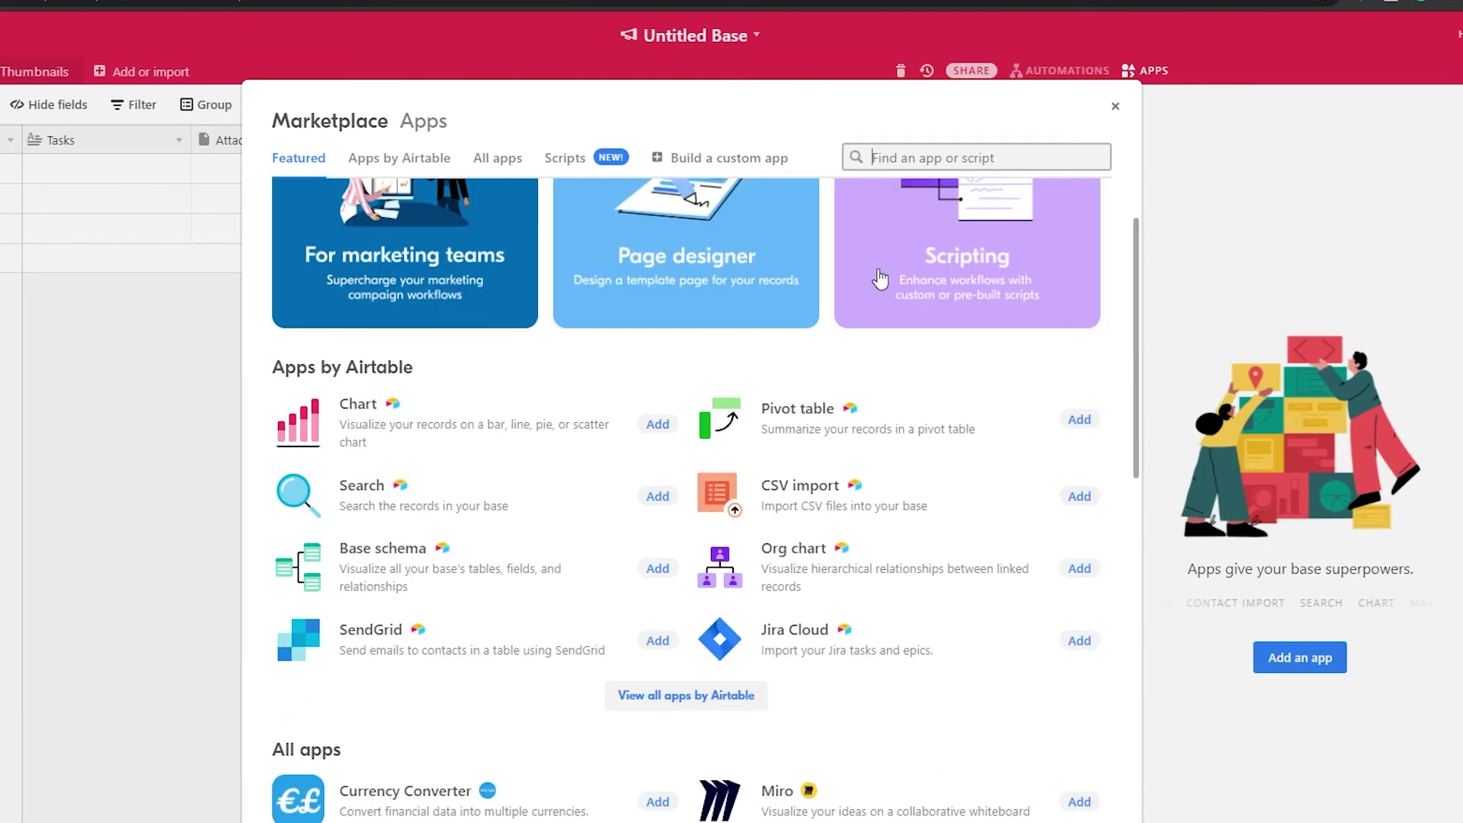
pyautogui.scroll(1, 842, 533)
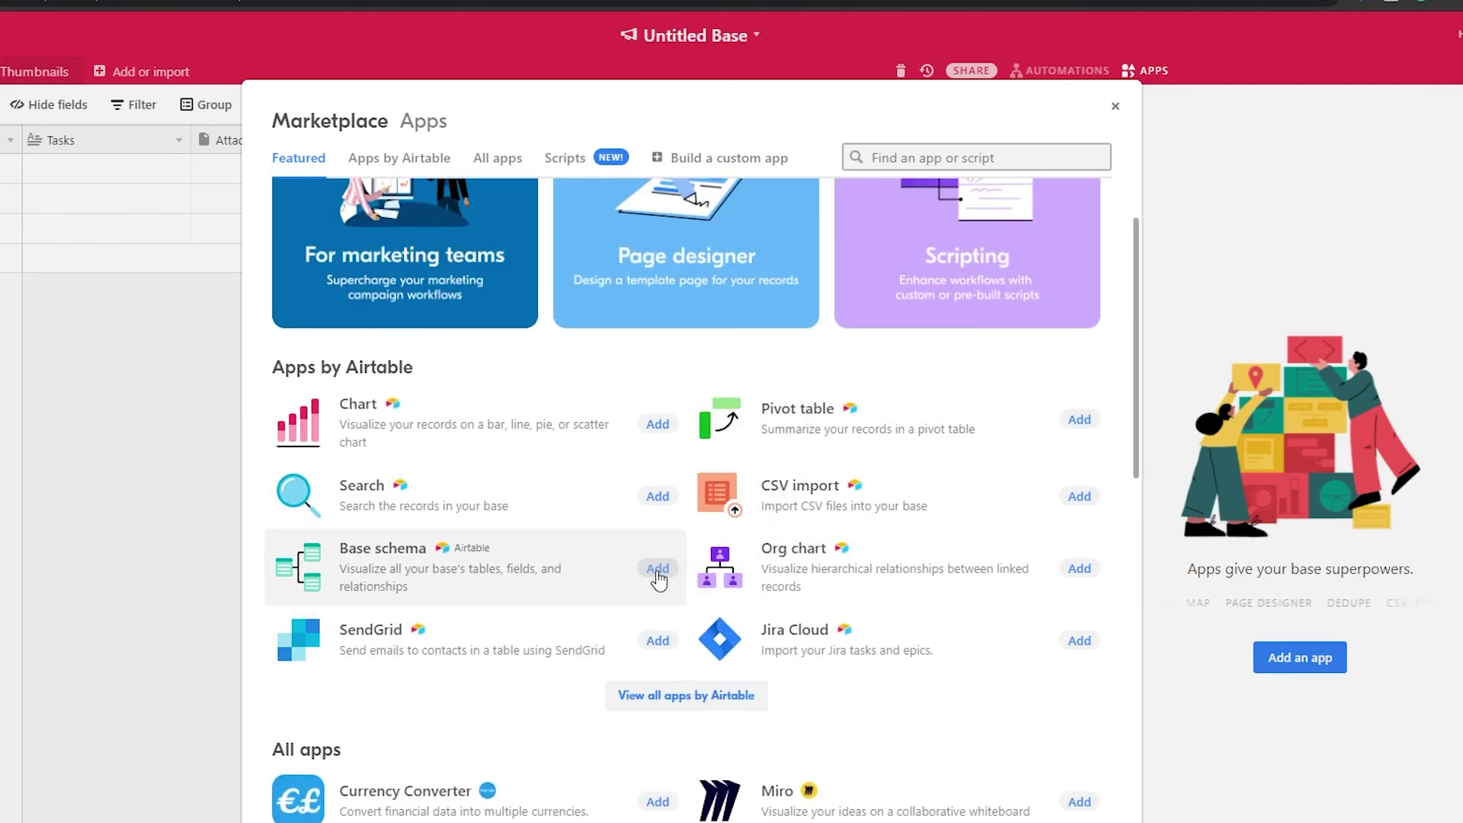
pyautogui.click(1118, 107)
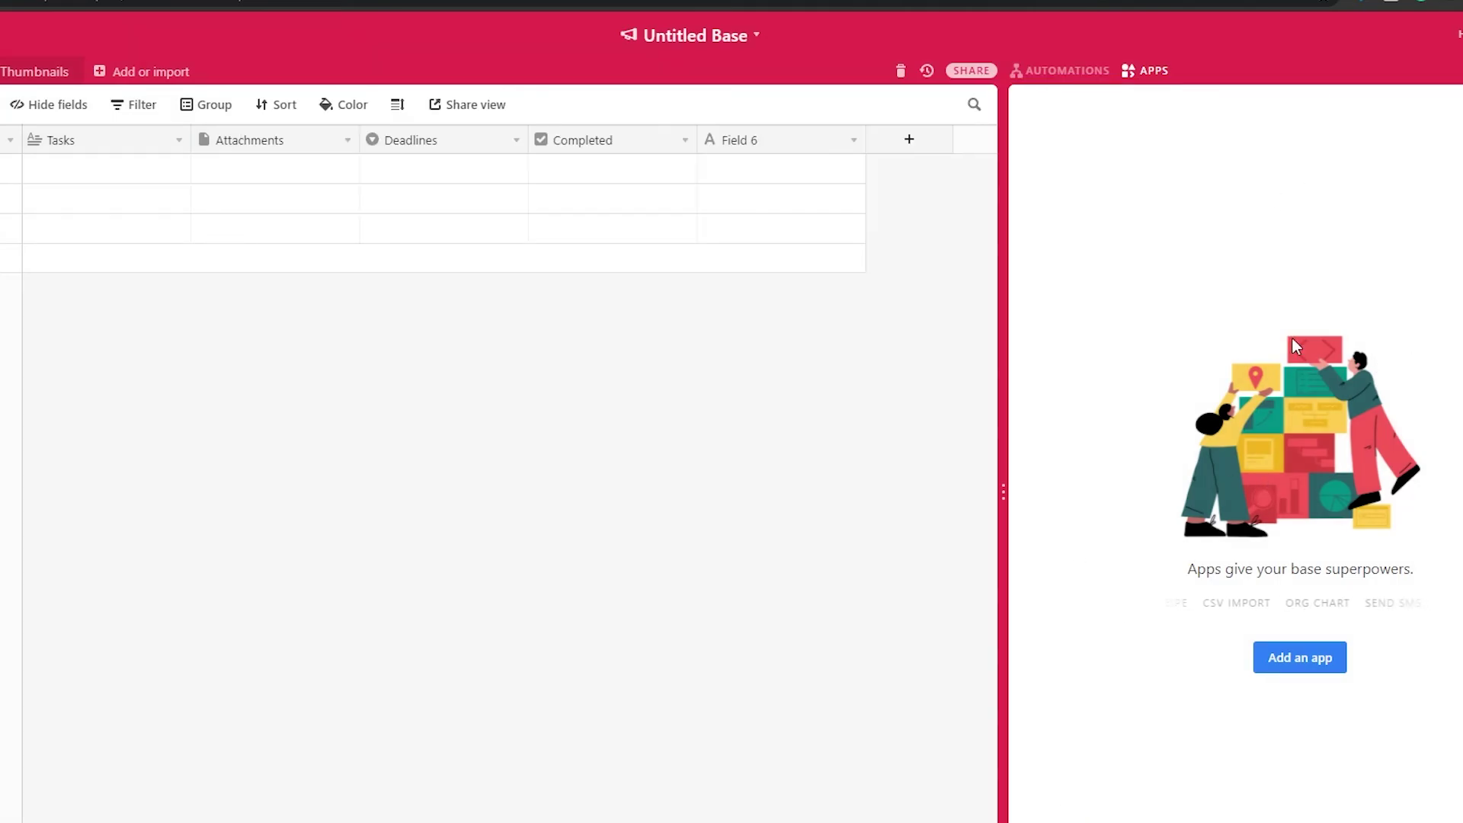
# Show the automation options available for the base.
pyautogui.click(1078, 74)
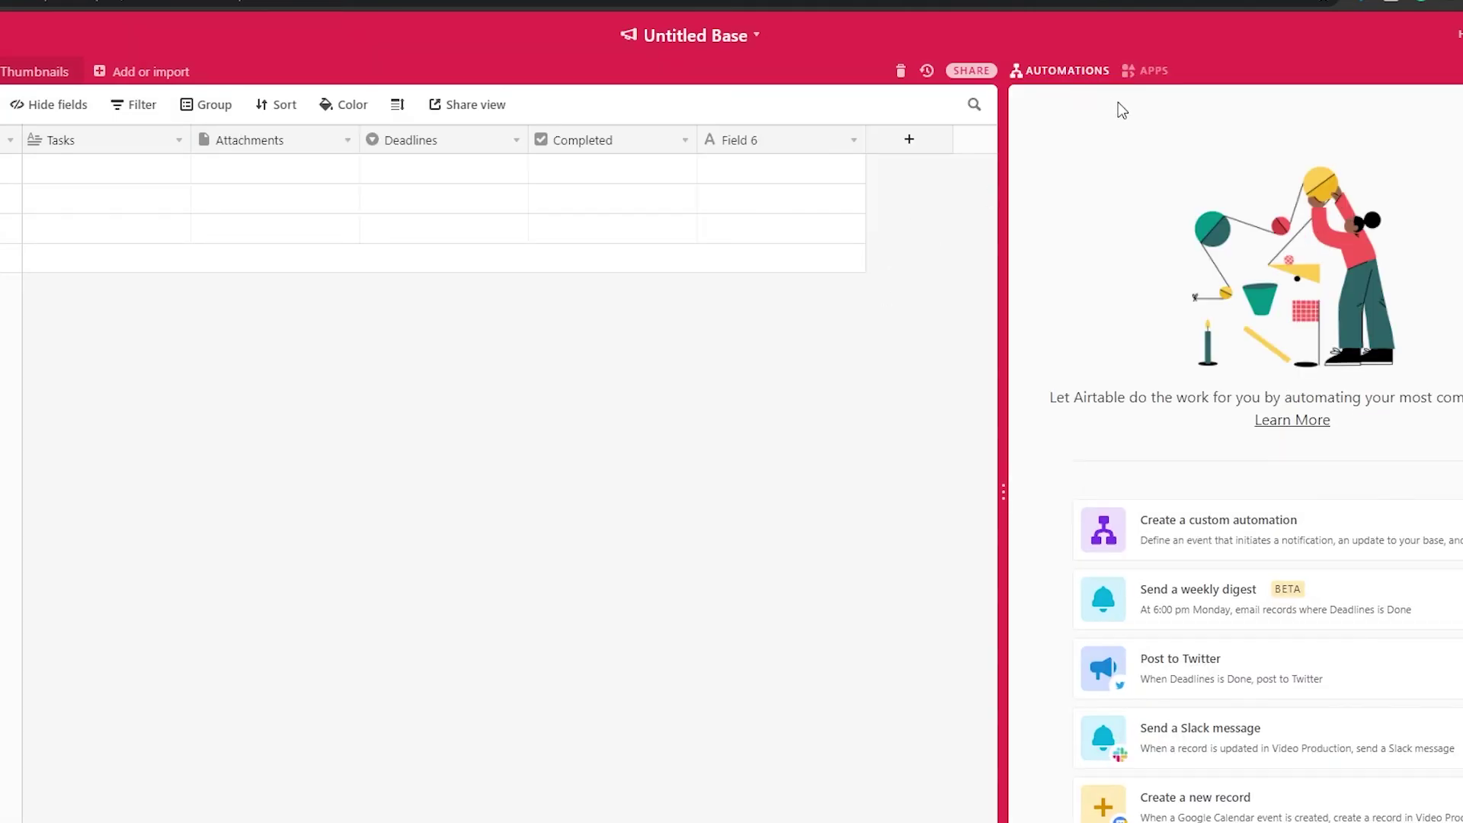